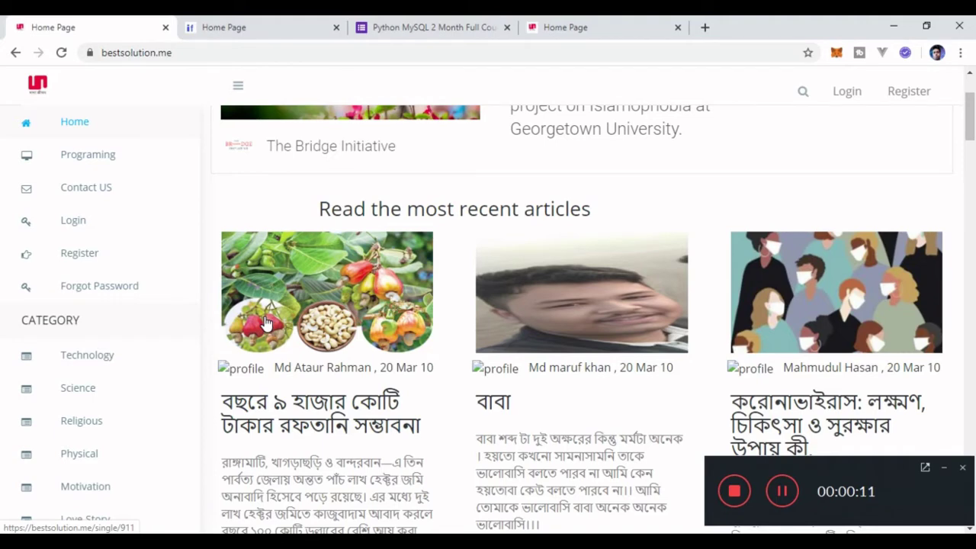
Compare the ifaceshare.com and bestsolution.me home pages, then open bestsolution.me's Register page.
{"action": "scroll", "coordinate": [266, 323], "scroll_direction": "up", "scroll_amount": 2}
{"action": "scroll", "coordinate": [266, 323], "scroll_direction": "down", "scroll_amount": 4}
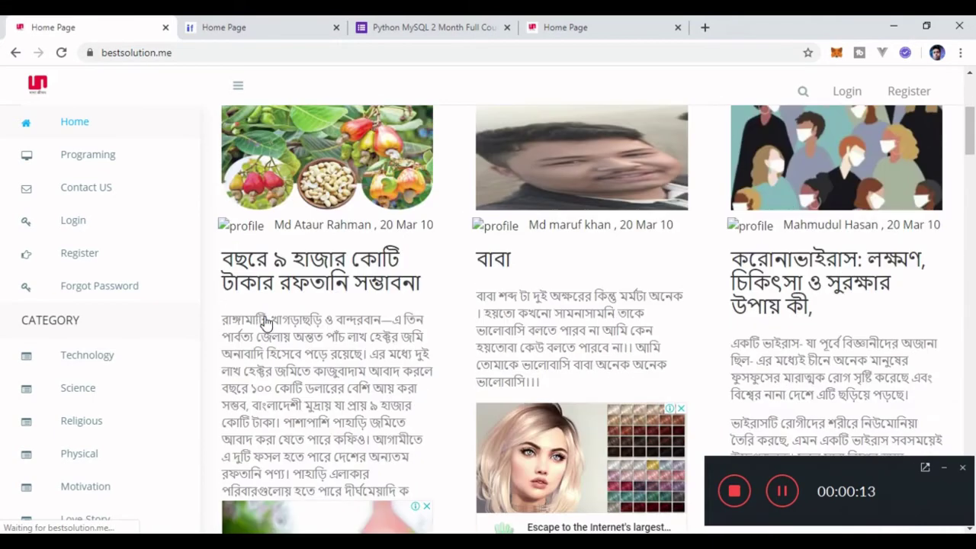
{"action": "scroll", "coordinate": [266, 317], "scroll_direction": "up", "scroll_amount": 4}
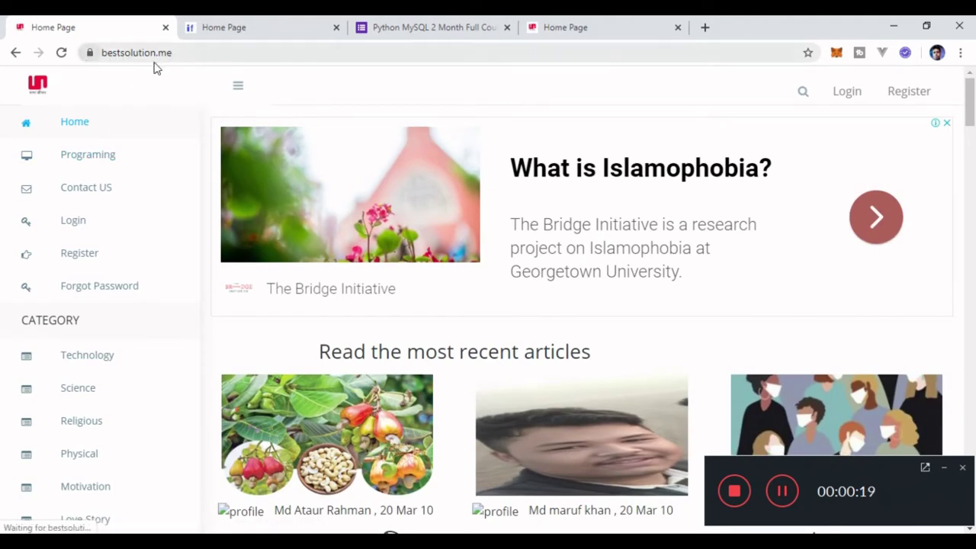
{"action": "left_click", "coordinate": [242, 31]}
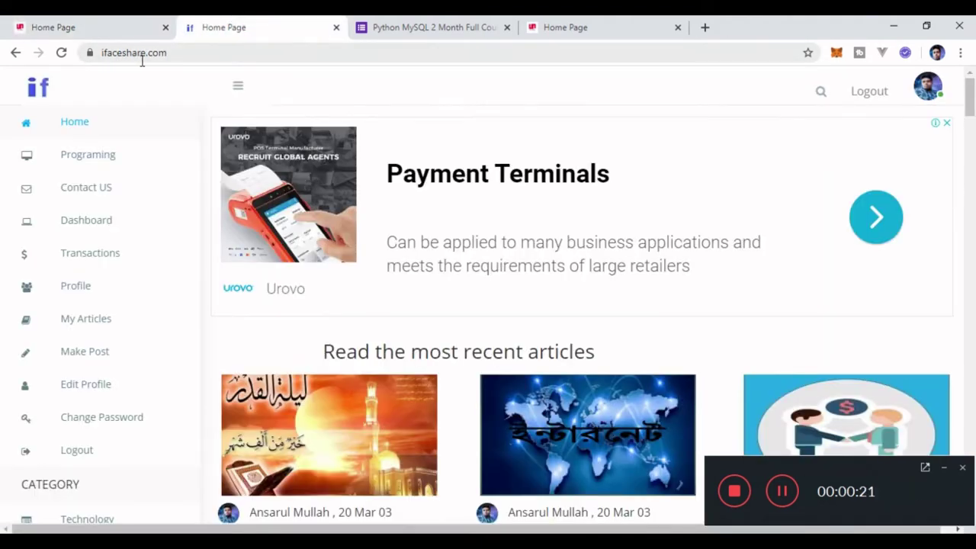
{"action": "left_click", "coordinate": [100, 29]}
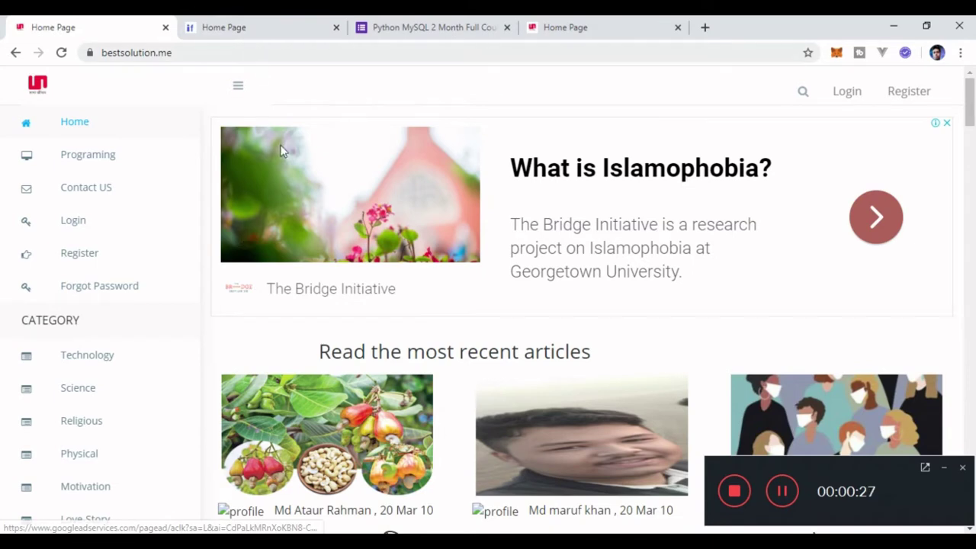
{"action": "scroll", "coordinate": [315, 259], "scroll_direction": "down", "scroll_amount": 3}
{"action": "scroll", "coordinate": [315, 259], "scroll_direction": "up", "scroll_amount": 3}
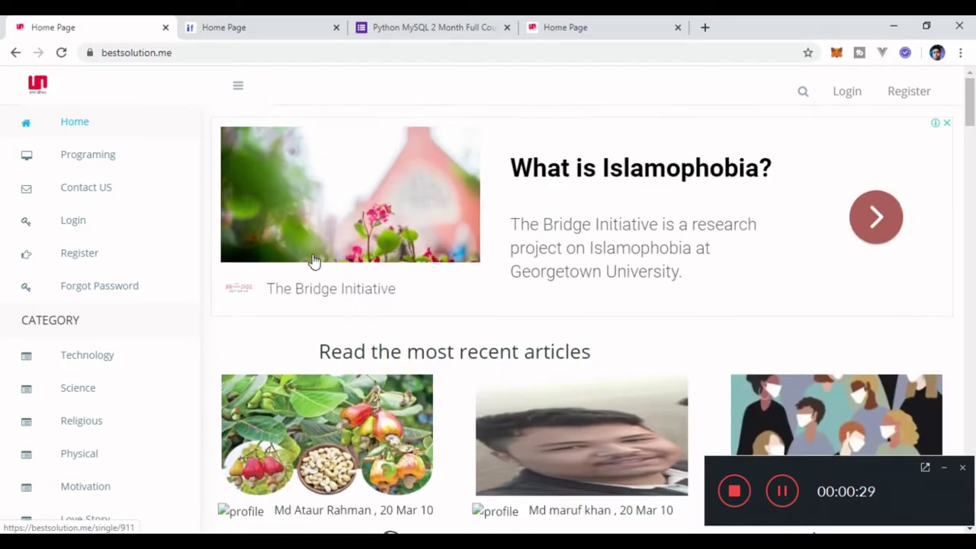
{"action": "left_click", "coordinate": [911, 90]}
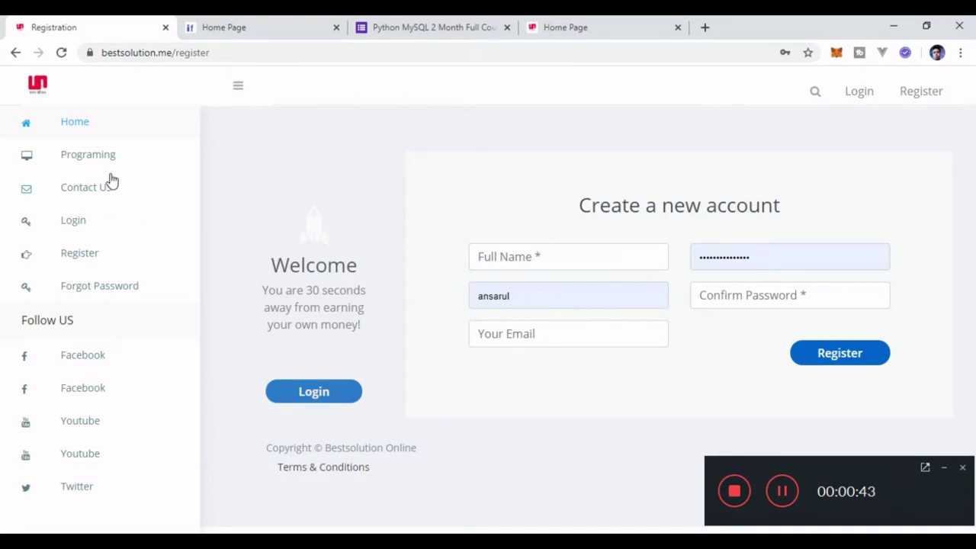
Log out of the local 127.0.0.1:5000 site and open its empty Register form in Firefox.
{"action": "left_click", "coordinate": [544, 31]}
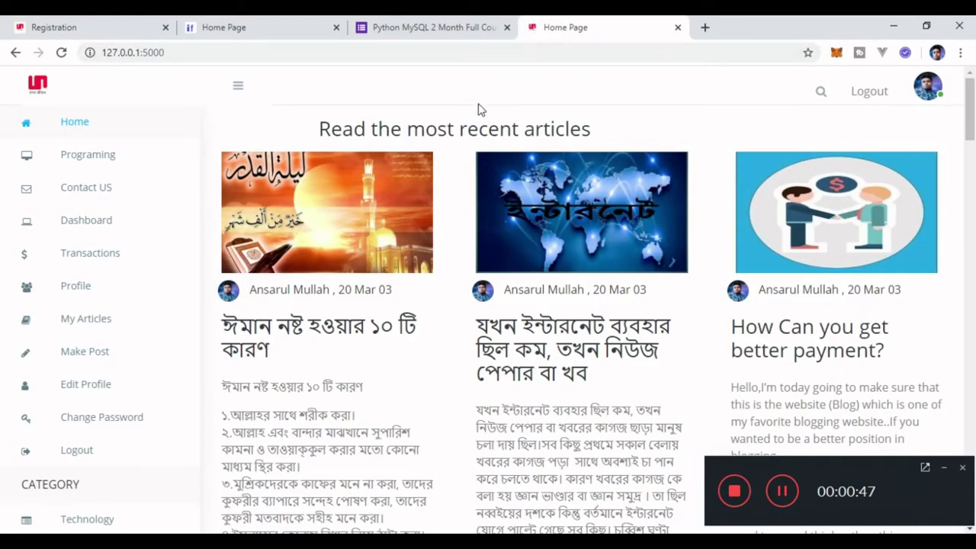
{"action": "left_click", "coordinate": [854, 93]}
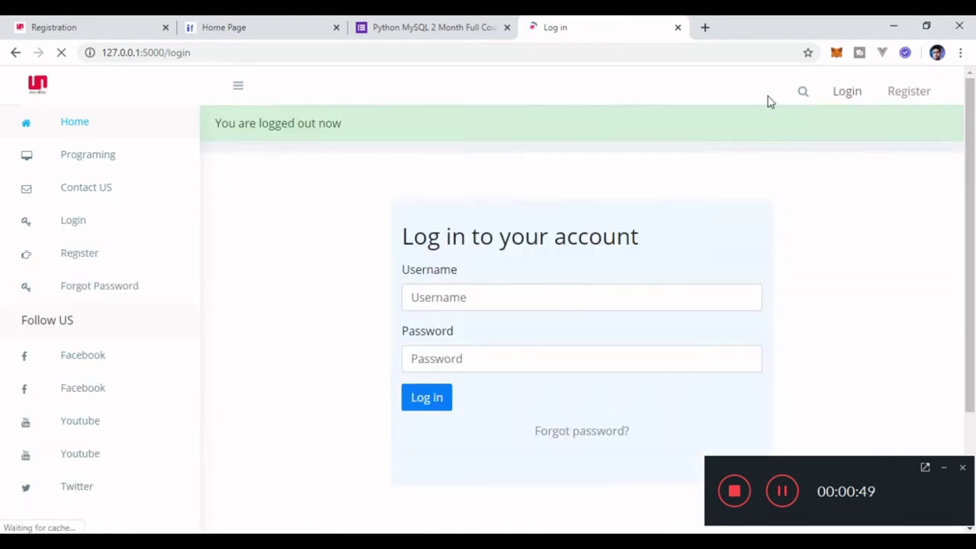
{"action": "left_click", "coordinate": [124, 125]}
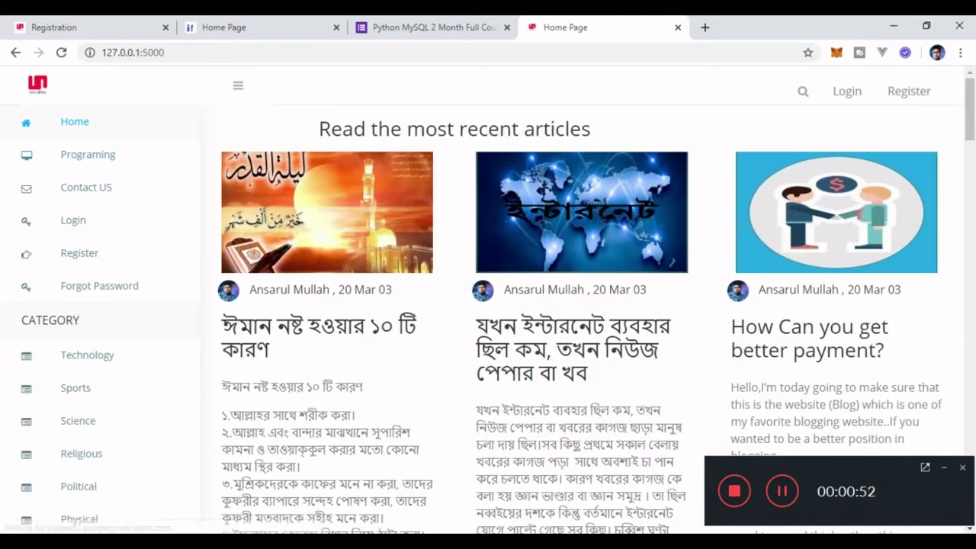
{"action": "key", "text": "alt+Tab"}
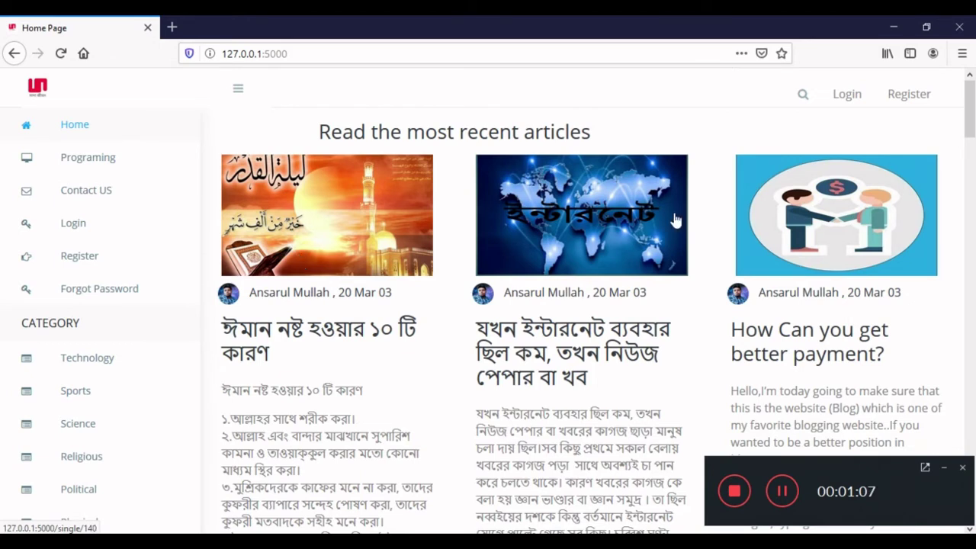
{"action": "left_click", "coordinate": [909, 97]}
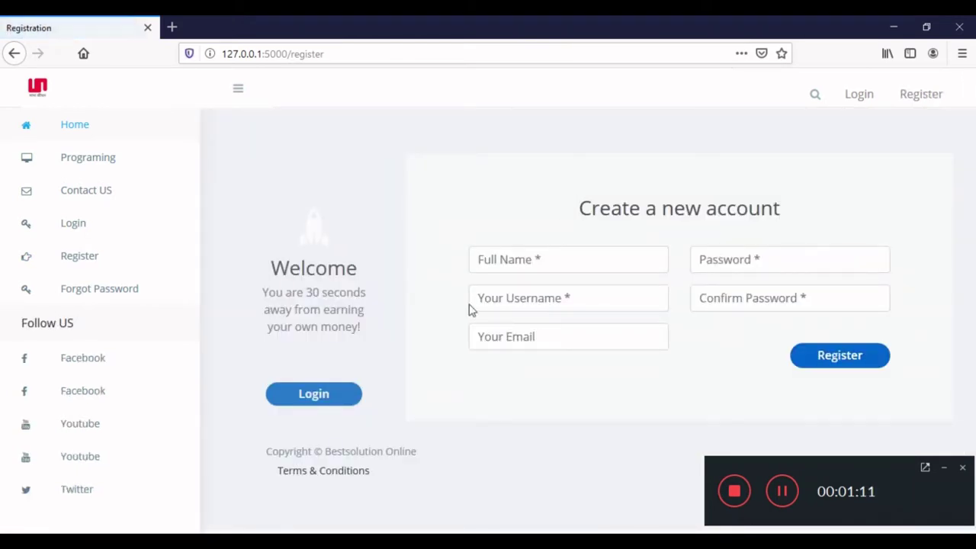
Fill in the full name and username from the autocomplete suggestions.
{"action": "left_click", "coordinate": [512, 271]}
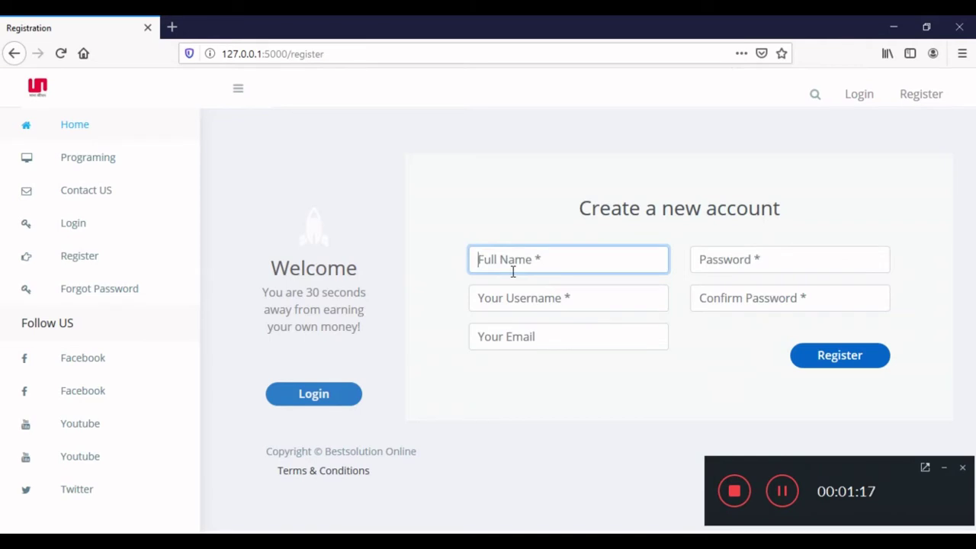
{"action": "type", "text": "ab"}
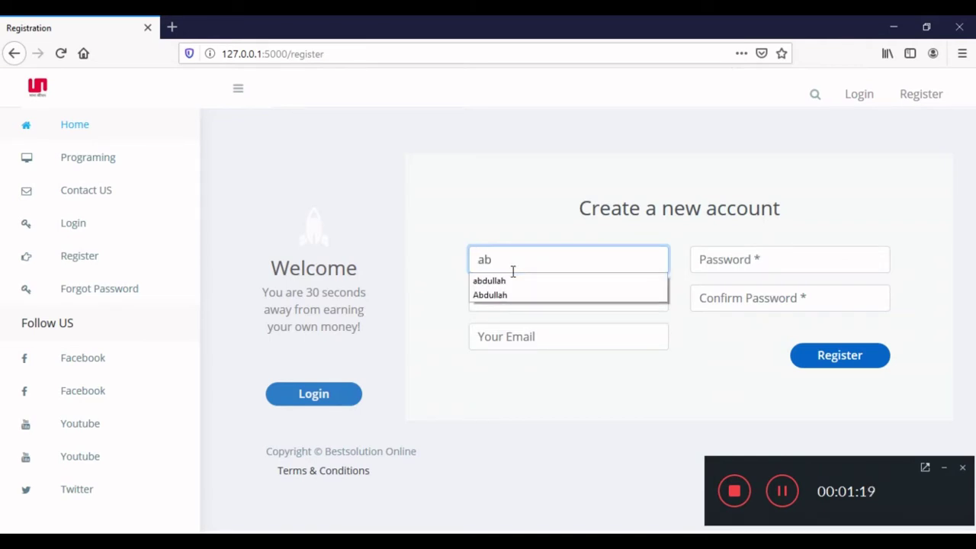
{"action": "left_click", "coordinate": [498, 281]}
{"action": "type", "text": "mullah"}
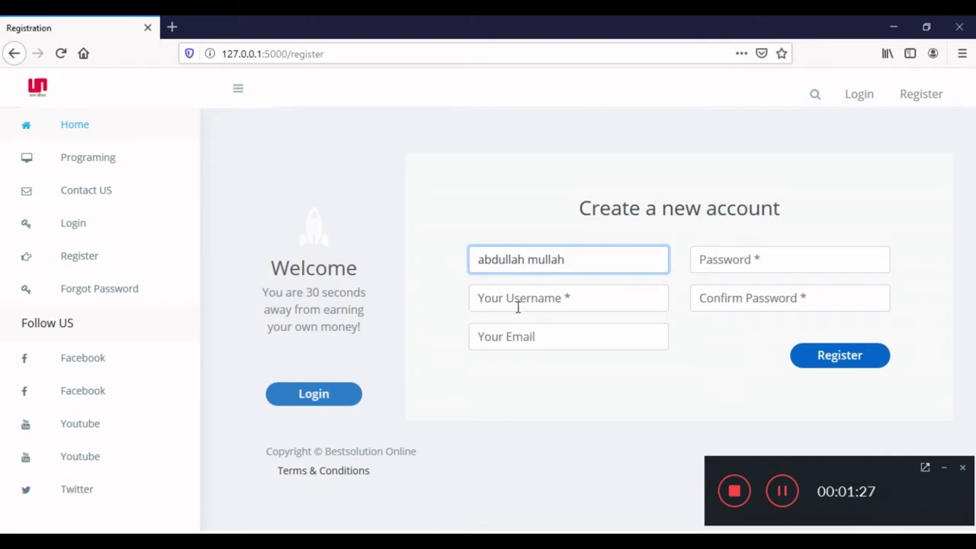
{"action": "left_click", "coordinate": [517, 304]}
{"action": "left_click", "coordinate": [519, 301]}
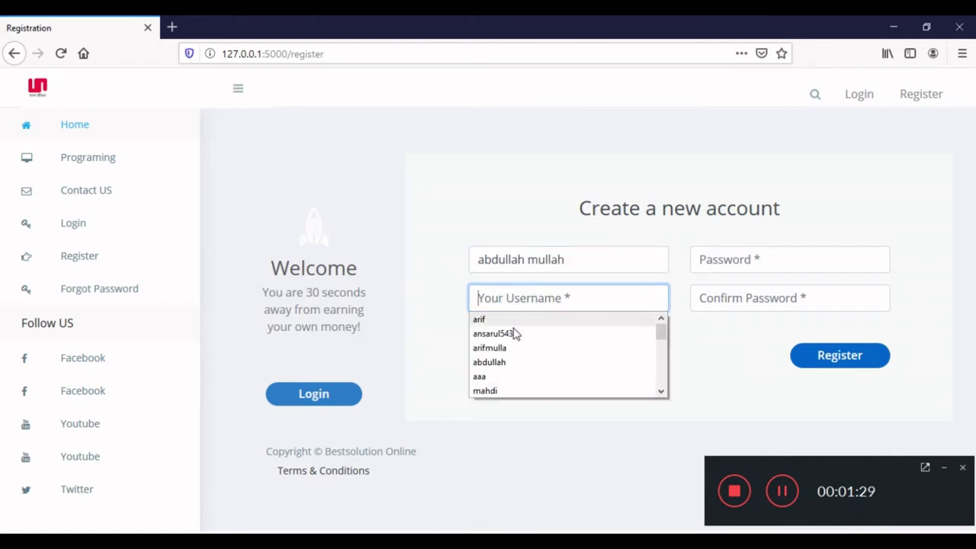
{"action": "left_click", "coordinate": [515, 363]}
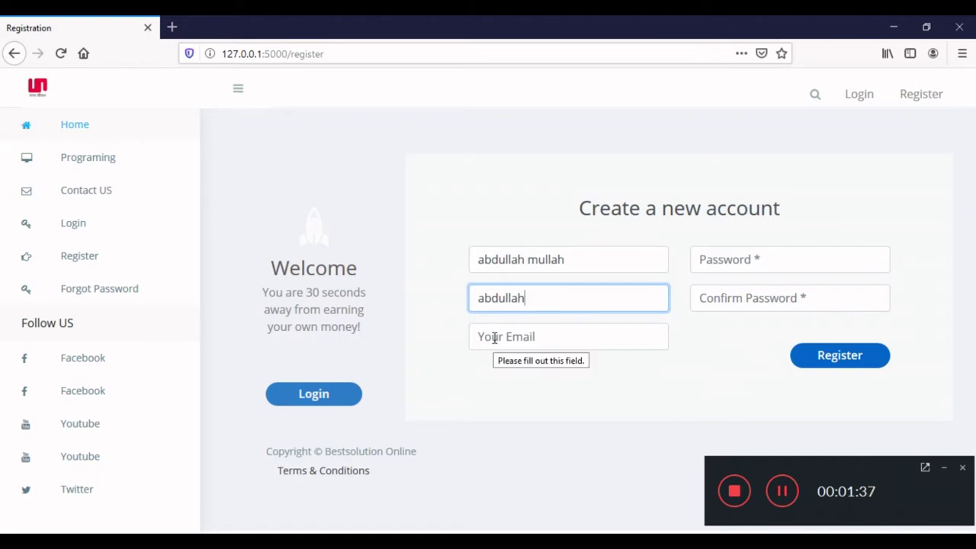
Autofill the email and password, complete the password confirmation, and submit the registration.
{"action": "left_click", "coordinate": [493, 338]}
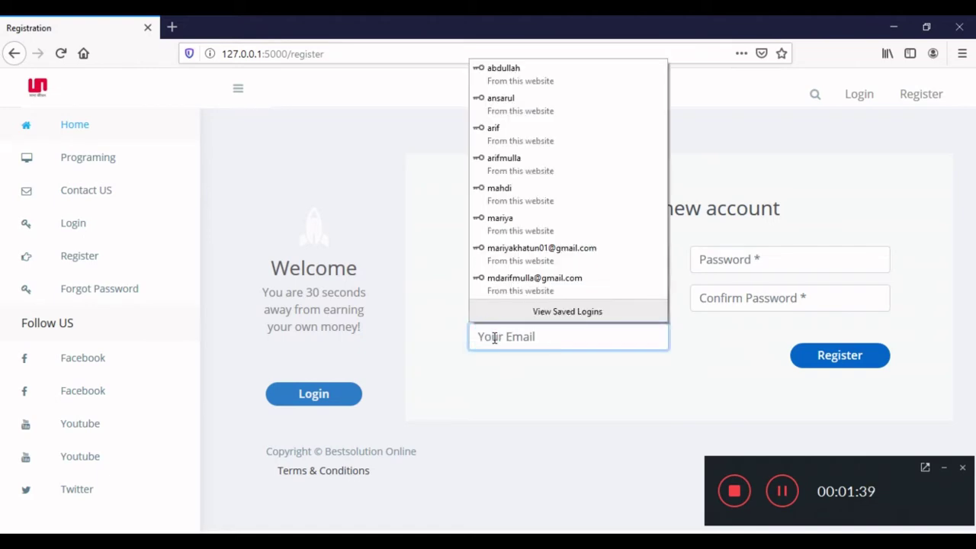
{"action": "left_click", "coordinate": [538, 255]}
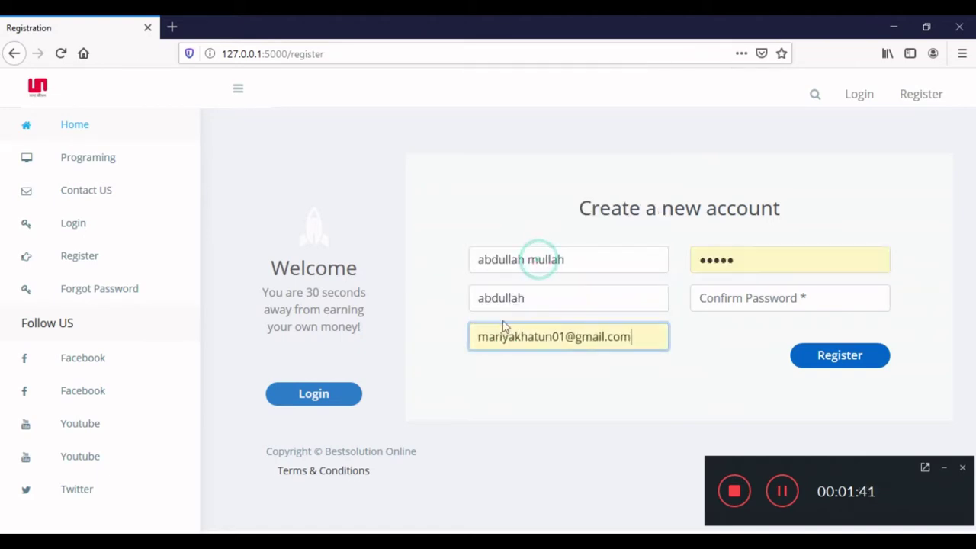
{"action": "left_click", "coordinate": [779, 267]}
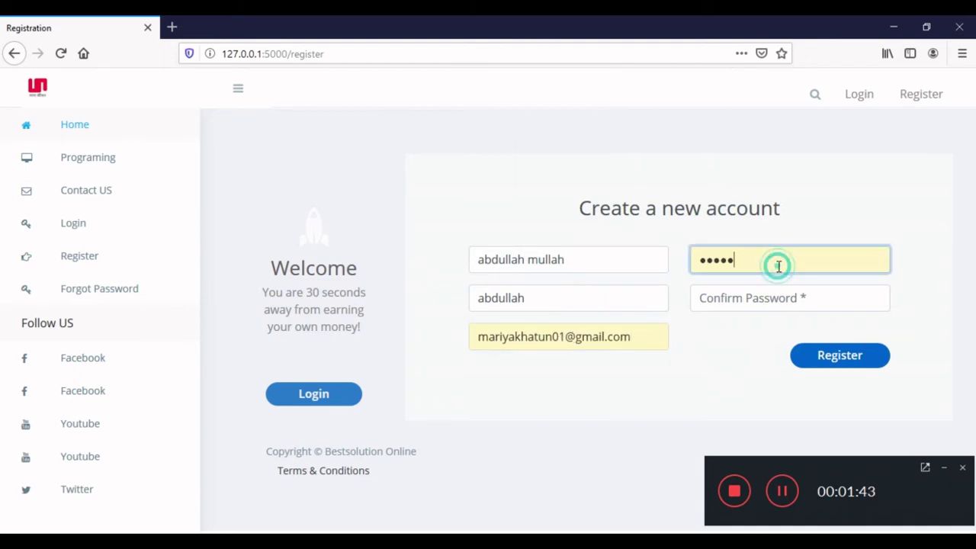
{"action": "left_click", "coordinate": [748, 298]}
{"action": "type", "text": "12"}
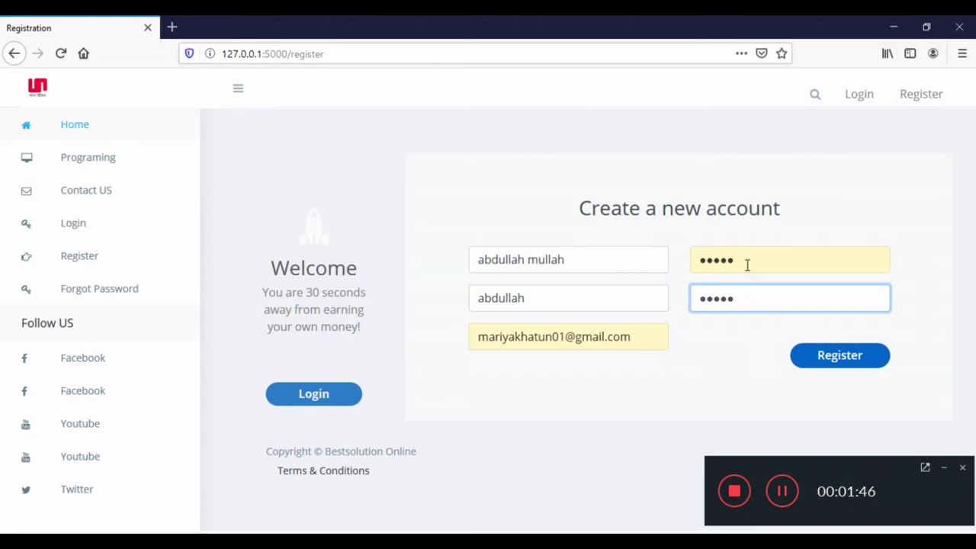
{"action": "left_click", "coordinate": [747, 267]}
{"action": "left_click", "coordinate": [749, 298]}
{"action": "left_click", "coordinate": [819, 356]}
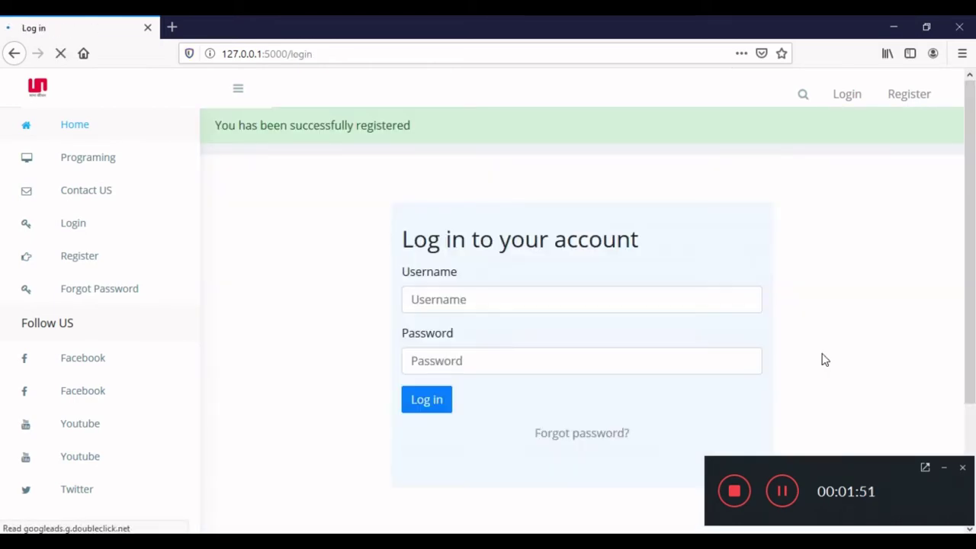
Log in using the new account's saved username and password.
{"action": "left_click", "coordinate": [546, 300]}
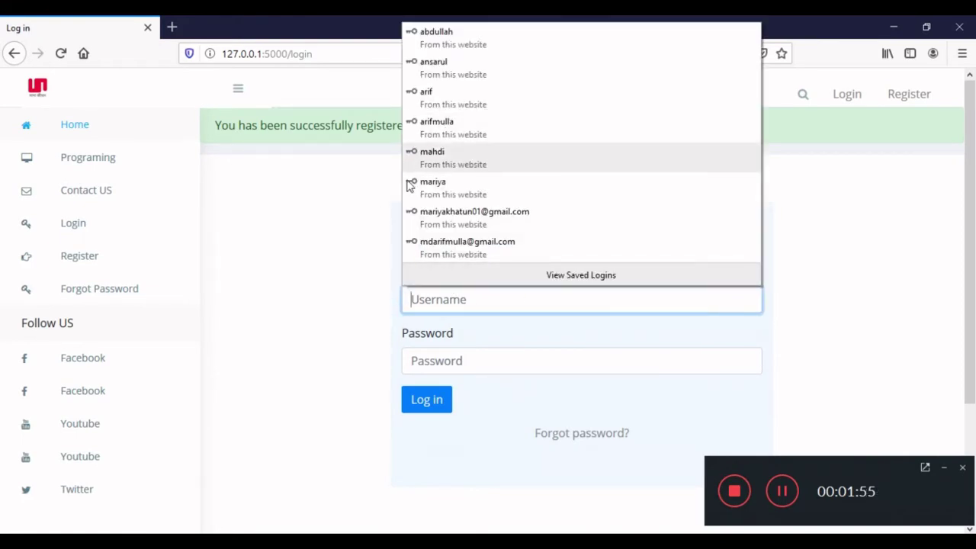
{"action": "left_click", "coordinate": [468, 44]}
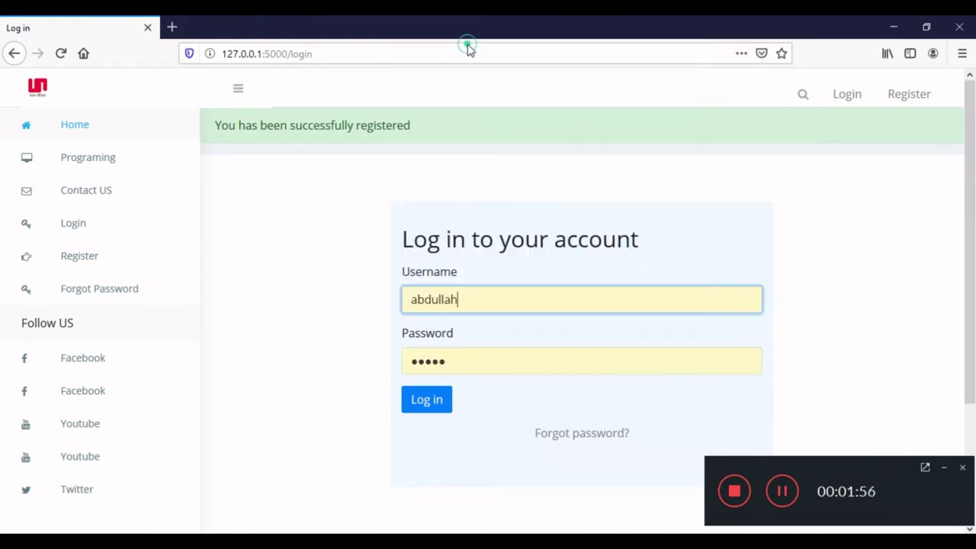
{"action": "left_click", "coordinate": [425, 302]}
{"action": "left_click", "coordinate": [374, 305]}
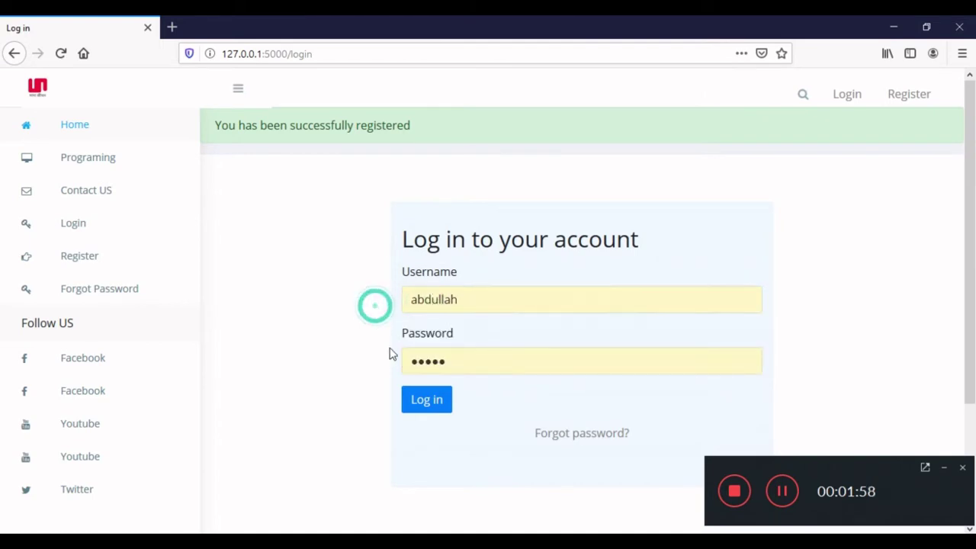
{"action": "left_click", "coordinate": [449, 357]}
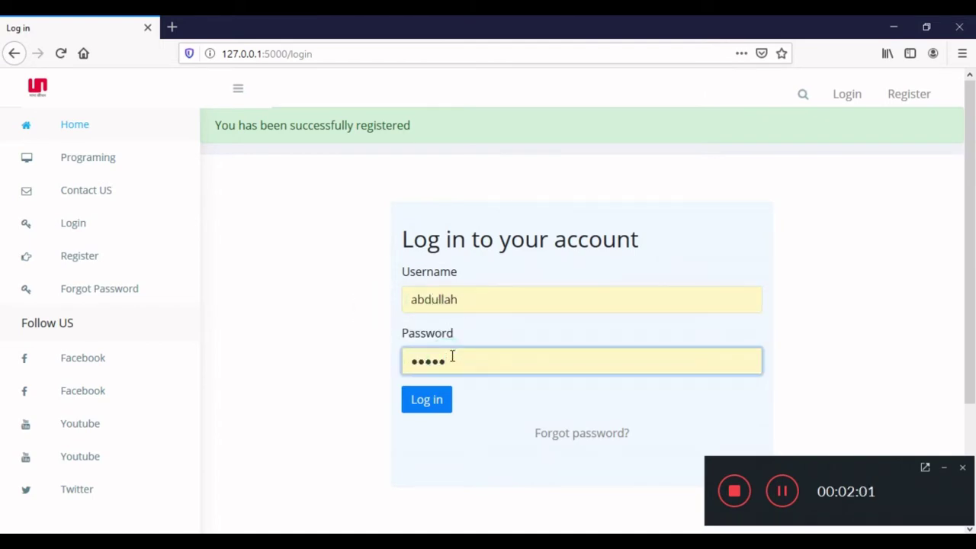
{"action": "left_click", "coordinate": [435, 401]}
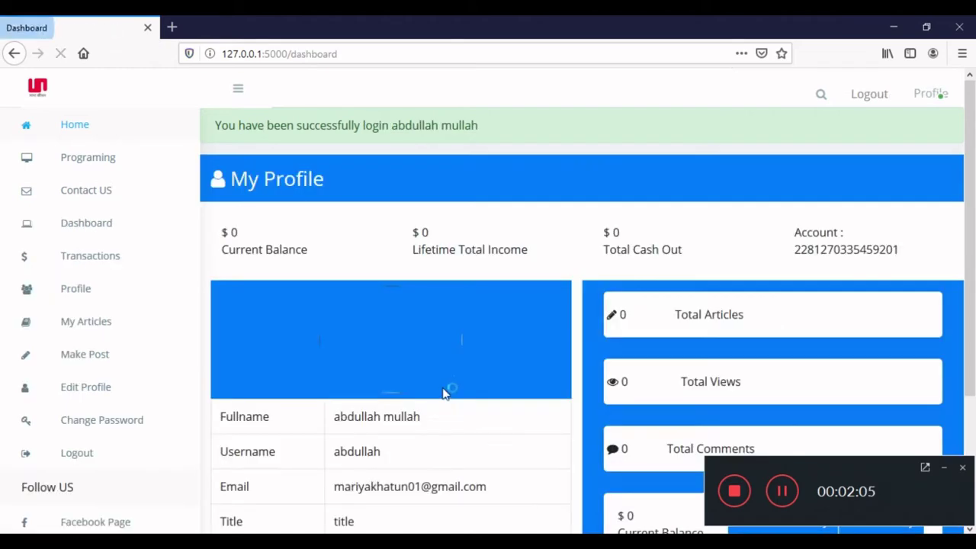
Select the account number shown next to 'Account :' on the My Profile dashboard.
{"action": "scroll", "coordinate": [436, 305], "scroll_direction": "down", "scroll_amount": 3}
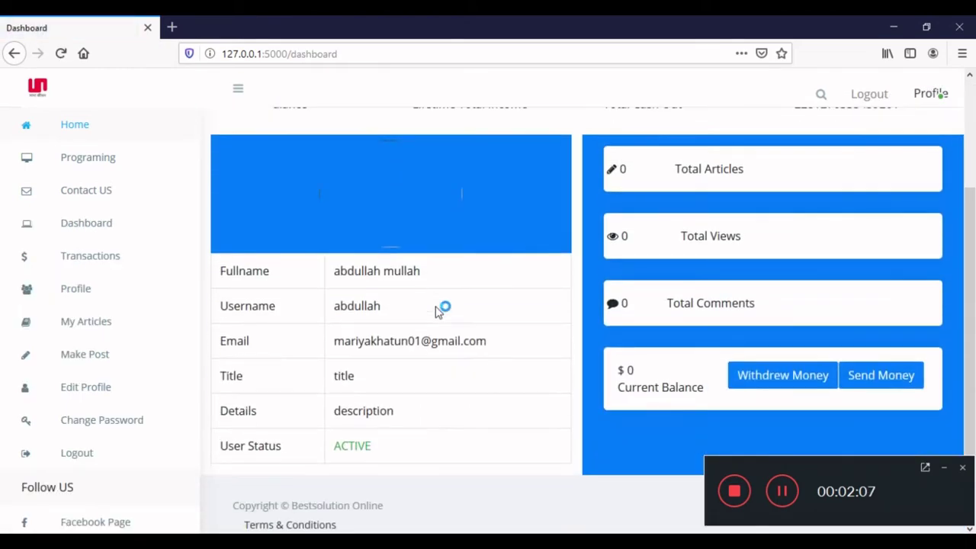
{"action": "scroll", "coordinate": [438, 309], "scroll_direction": "up", "scroll_amount": 3}
{"action": "scroll", "coordinate": [459, 268], "scroll_direction": "down", "scroll_amount": 3}
{"action": "scroll", "coordinate": [459, 271], "scroll_direction": "up", "scroll_amount": 3}
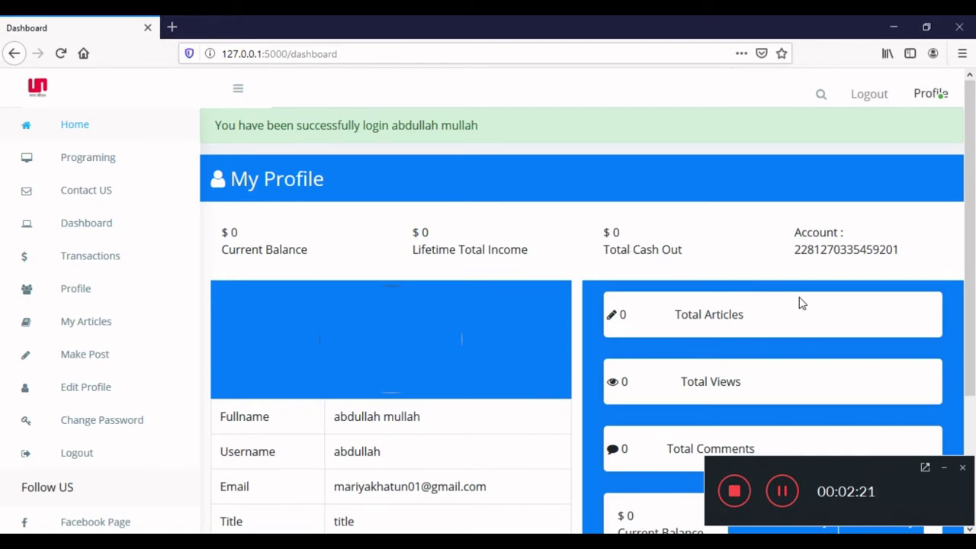
{"action": "triple_click", "coordinate": [819, 252]}
{"action": "left_click", "coordinate": [823, 251]}
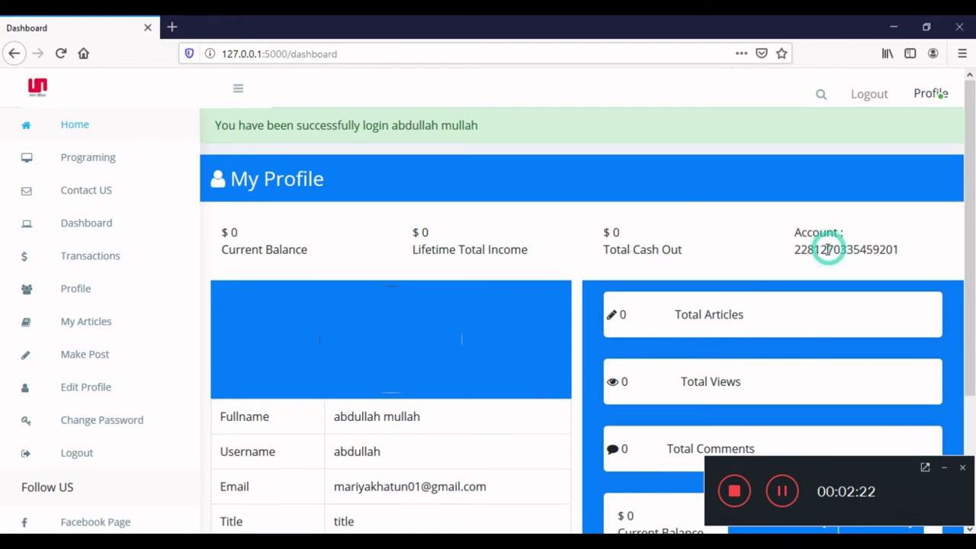
{"action": "scroll", "coordinate": [630, 263], "scroll_direction": "down", "scroll_amount": 2}
{"action": "scroll", "coordinate": [630, 282], "scroll_direction": "up", "scroll_amount": 2}
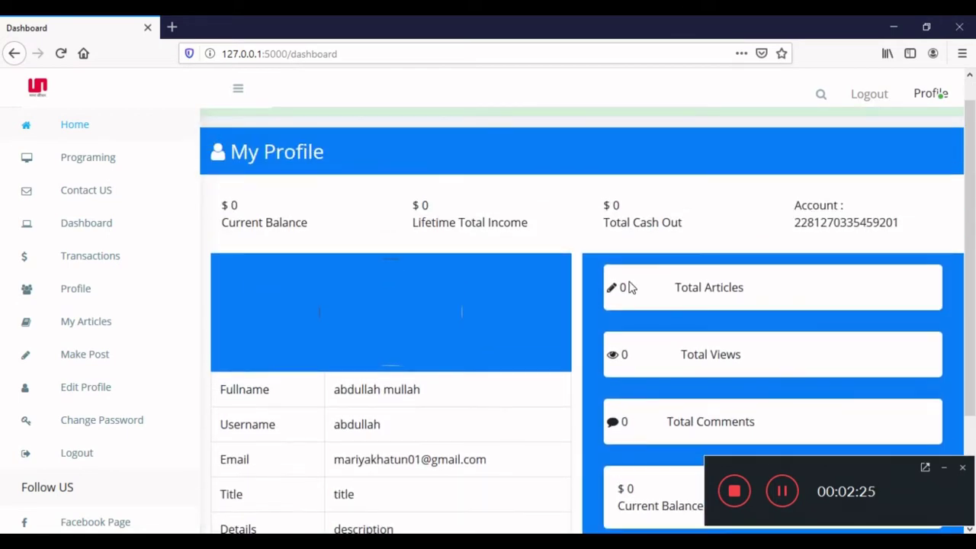
{"action": "scroll", "coordinate": [631, 286], "scroll_direction": "down", "scroll_amount": 4}
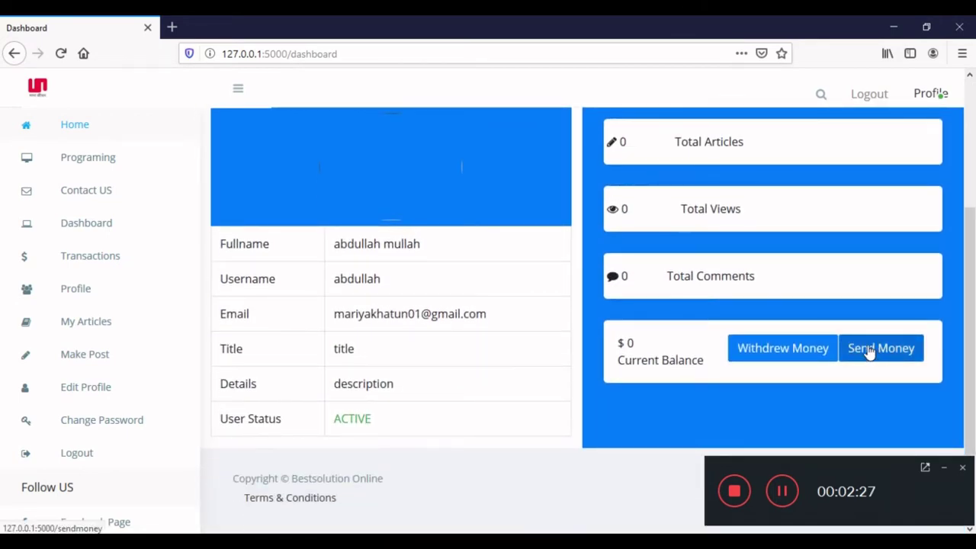
{"action": "scroll", "coordinate": [869, 350], "scroll_direction": "up", "scroll_amount": 2}
{"action": "scroll", "coordinate": [834, 244], "scroll_direction": "down", "scroll_amount": 2}
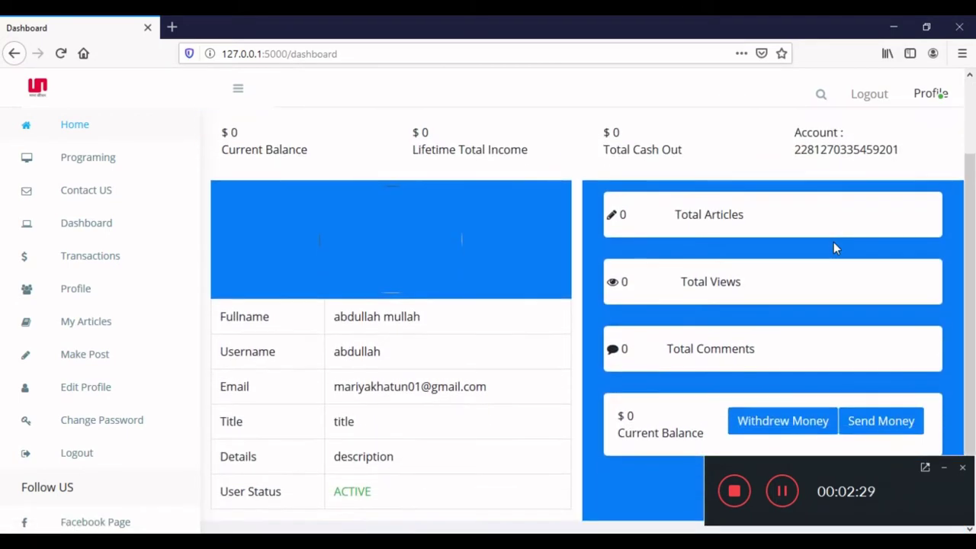
{"action": "double_click", "coordinate": [832, 149]}
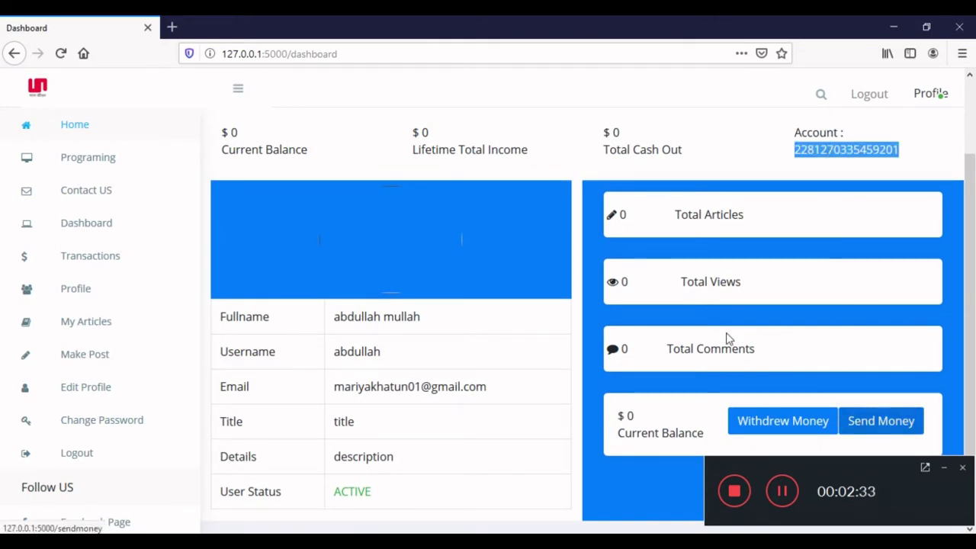
{"action": "scroll", "coordinate": [665, 307], "scroll_direction": "up", "scroll_amount": 3}
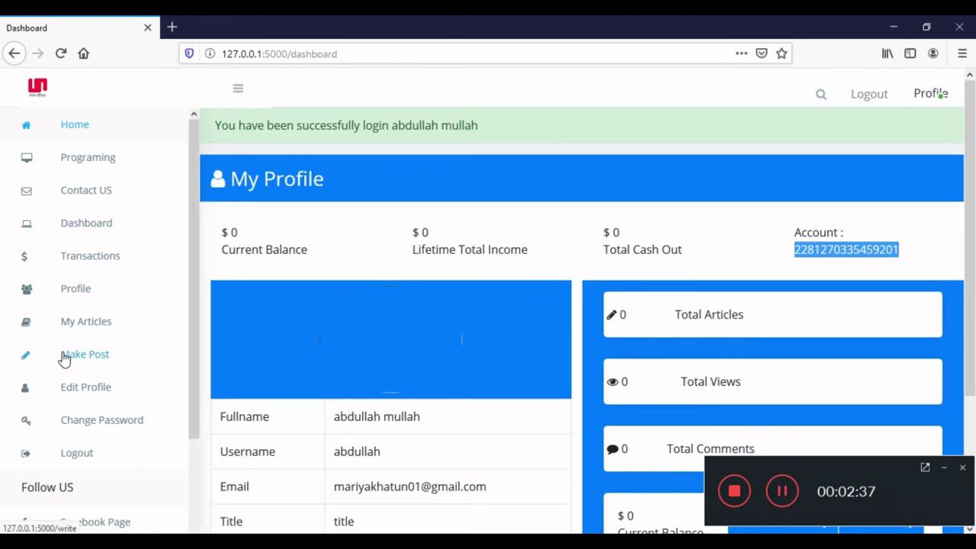
In Edit Profile, replace the profile picture with the jpg photo and save with Update.
{"action": "left_click", "coordinate": [84, 392]}
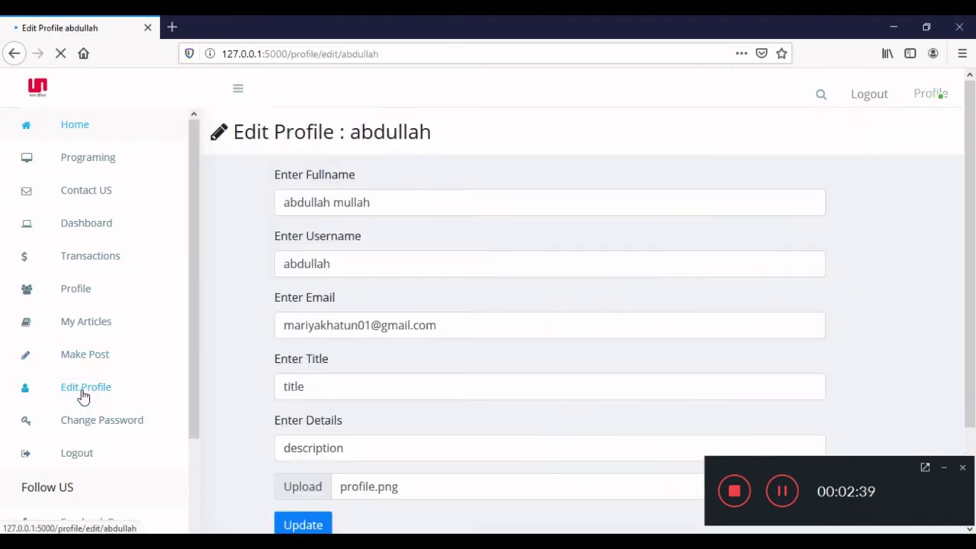
{"action": "scroll", "coordinate": [326, 308], "scroll_direction": "down", "scroll_amount": 3}
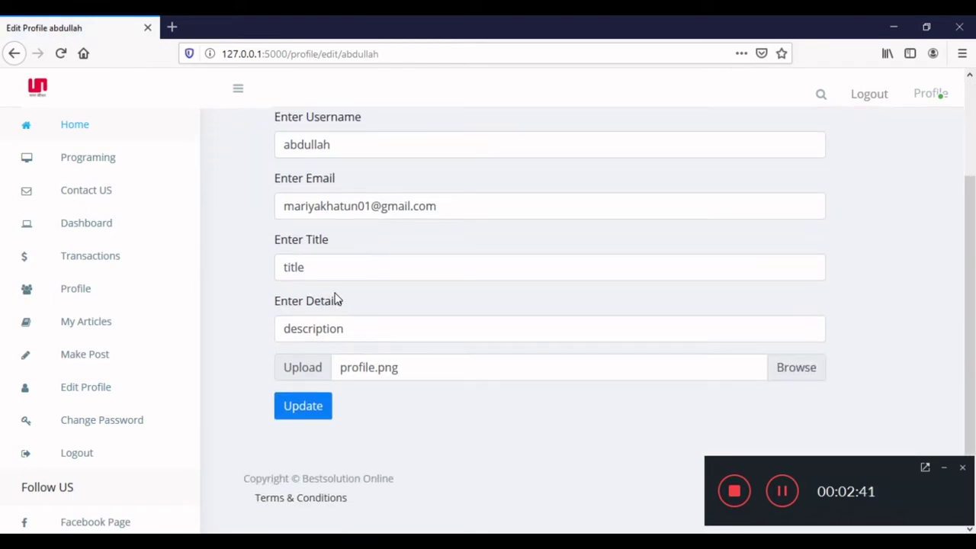
{"action": "left_click", "coordinate": [344, 272]}
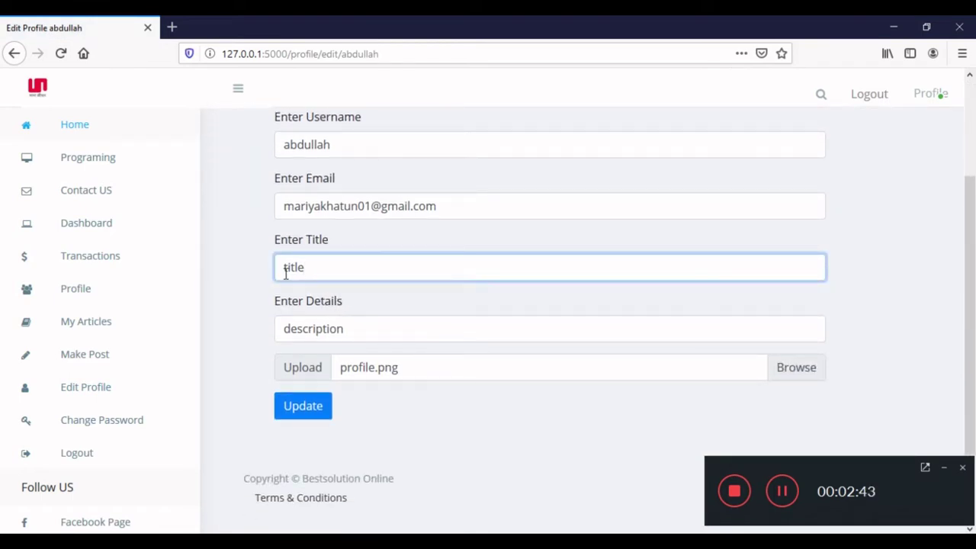
{"action": "left_click_drag", "start_coordinate": [336, 329], "coordinate": [283, 329]}
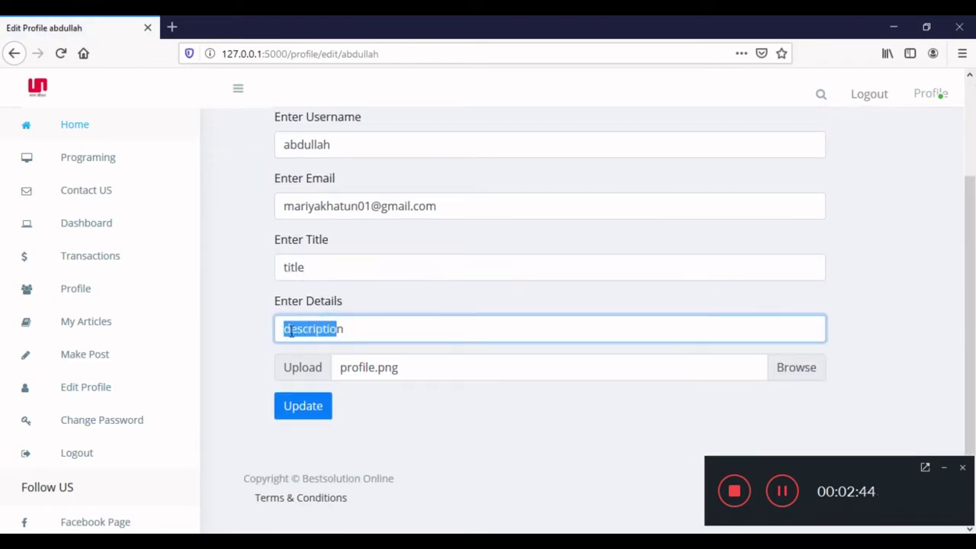
{"action": "left_click_drag", "start_coordinate": [394, 331], "coordinate": [266, 330]}
{"action": "left_click", "coordinate": [399, 372]}
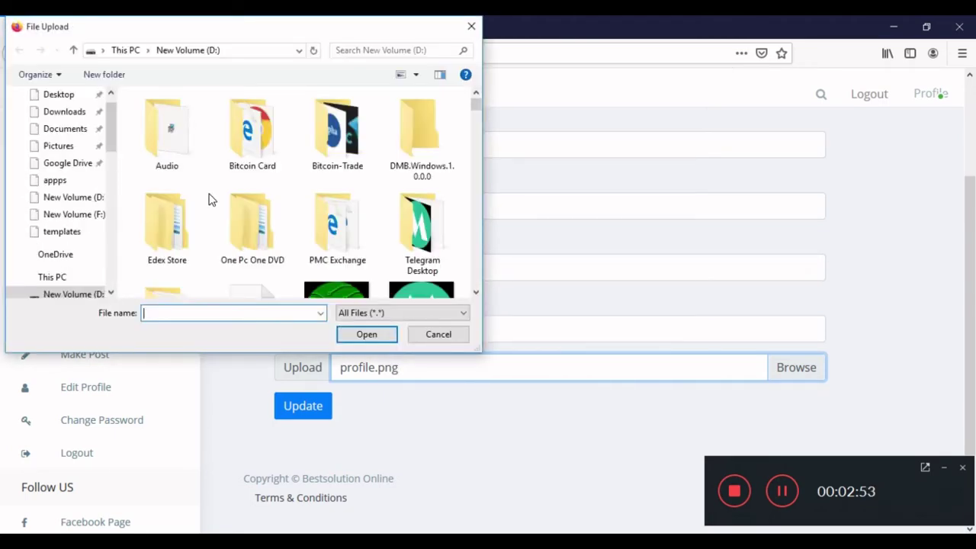
{"action": "scroll", "coordinate": [287, 233], "scroll_direction": "down", "scroll_amount": 4}
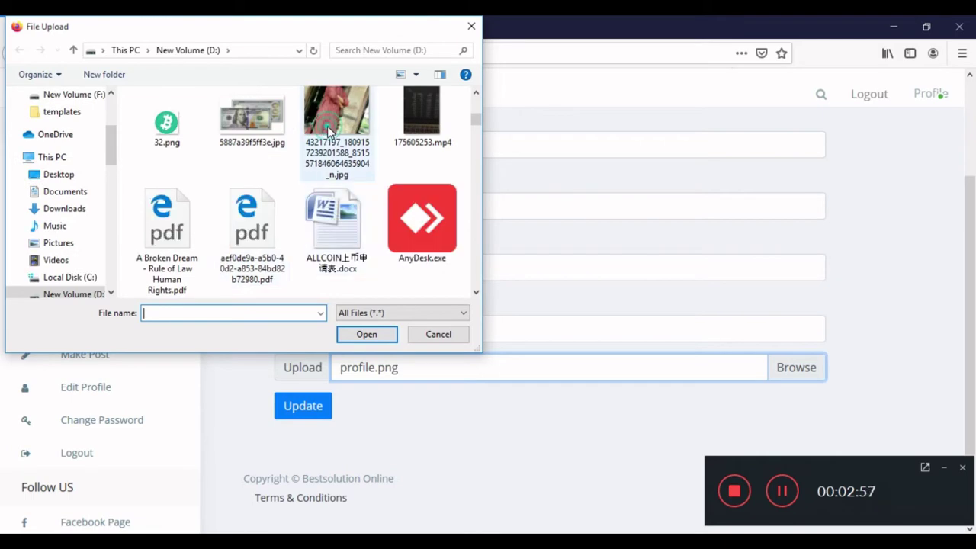
{"action": "left_click", "coordinate": [327, 125]}
{"action": "left_click", "coordinate": [366, 334]}
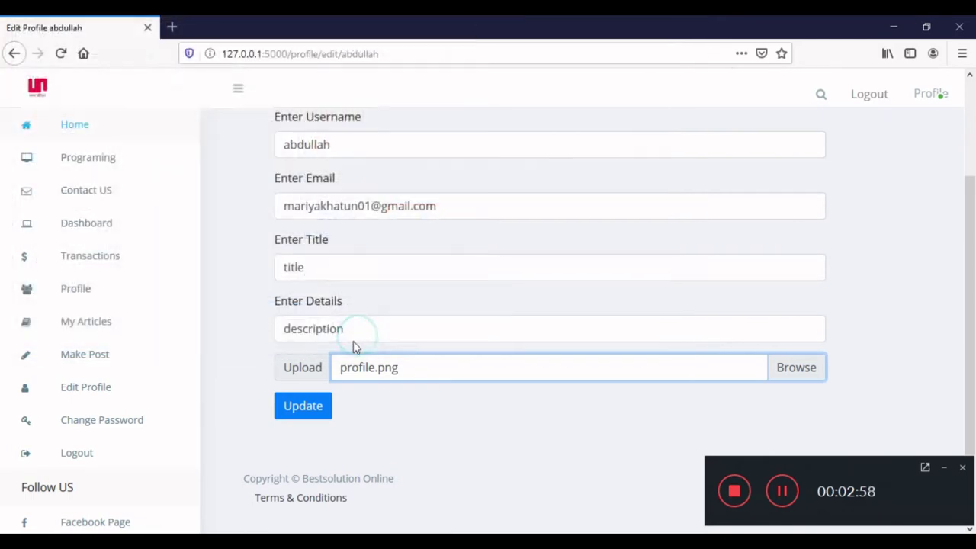
{"action": "left_click", "coordinate": [307, 406]}
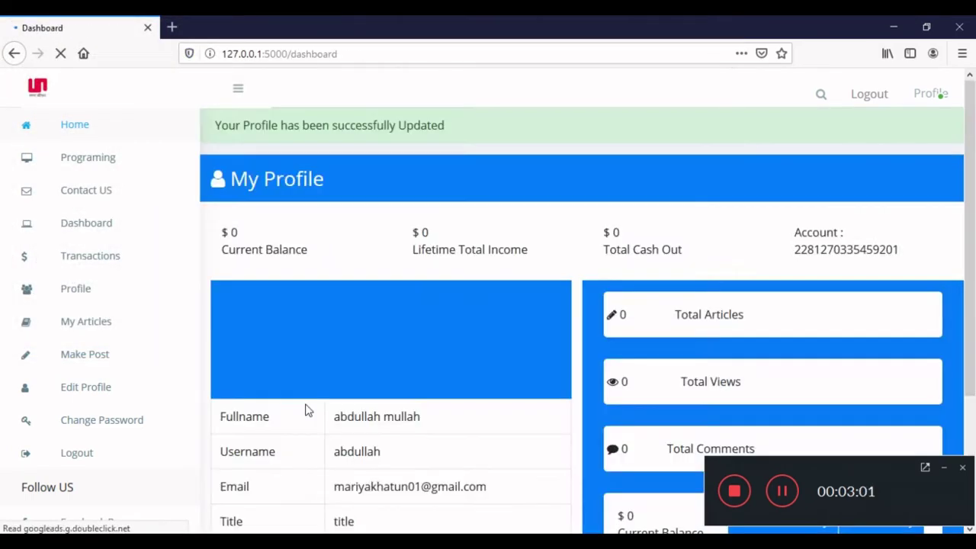
Check the new profile photo, view the empty My Articles list, and open Make Post.
{"action": "scroll", "coordinate": [360, 340], "scroll_direction": "down", "scroll_amount": 2}
{"action": "scroll", "coordinate": [358, 332], "scroll_direction": "up", "scroll_amount": 2}
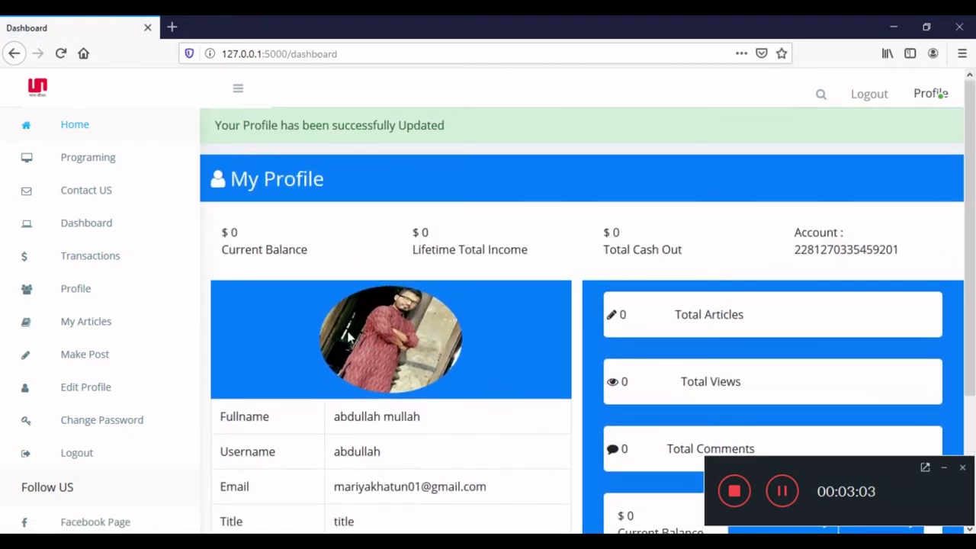
{"action": "scroll", "coordinate": [357, 327], "scroll_direction": "down", "scroll_amount": 3}
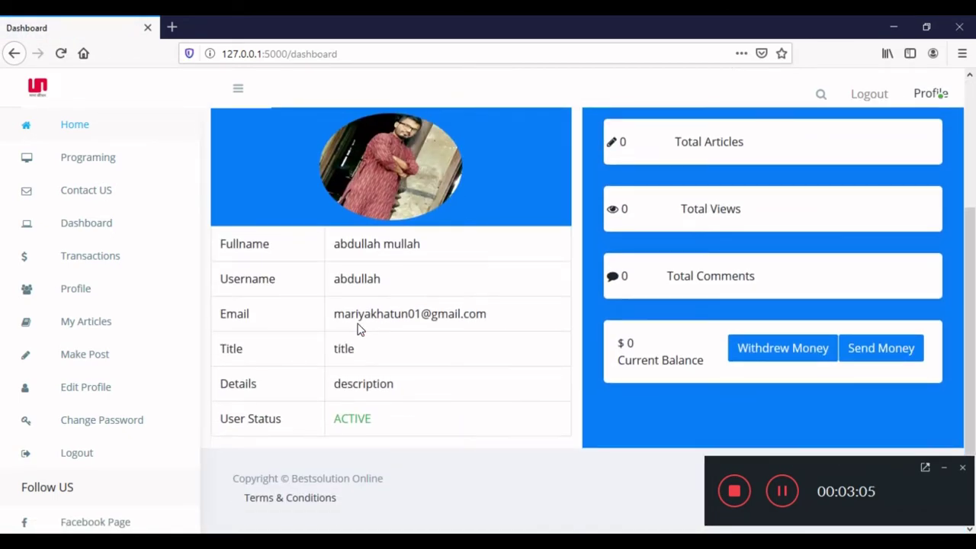
{"action": "scroll", "coordinate": [360, 326], "scroll_direction": "up", "scroll_amount": 3}
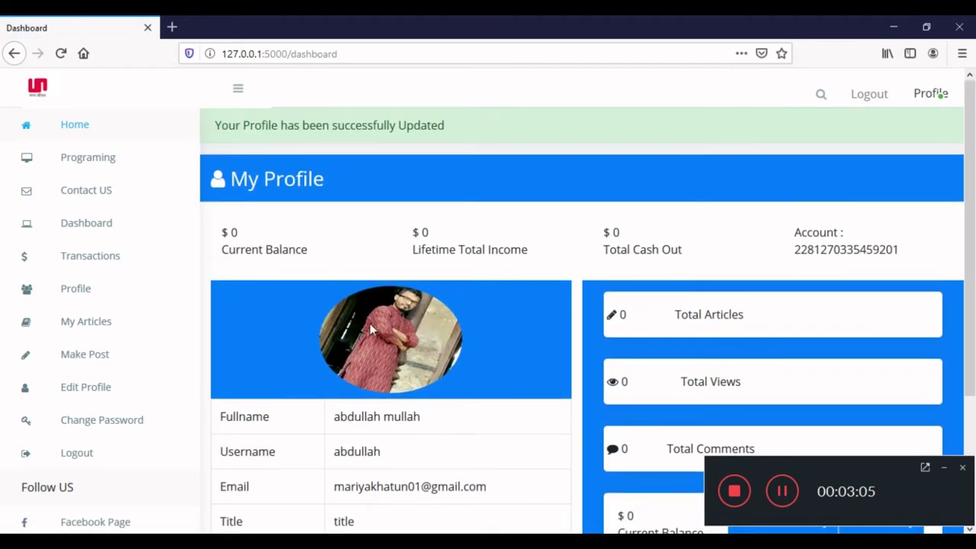
{"action": "left_click", "coordinate": [105, 326]}
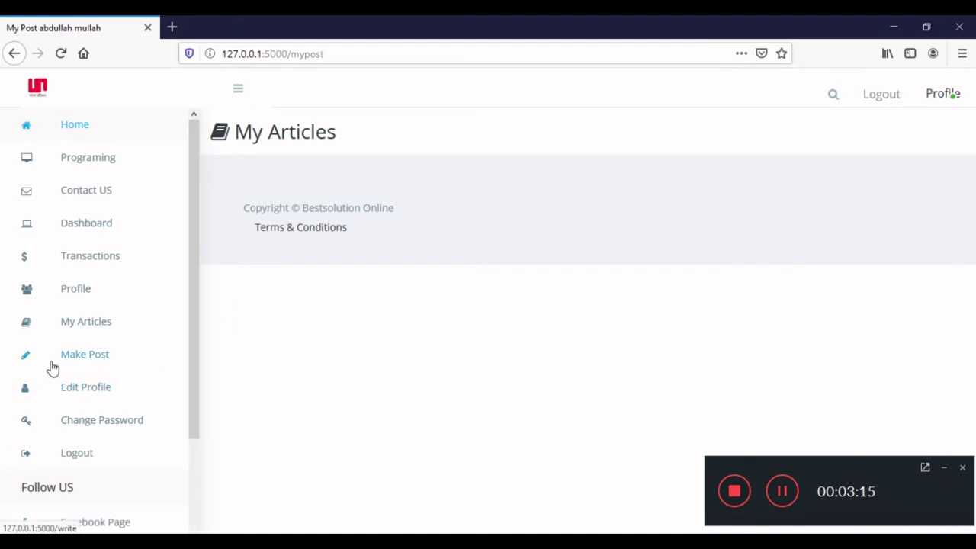
{"action": "left_click", "coordinate": [92, 358]}
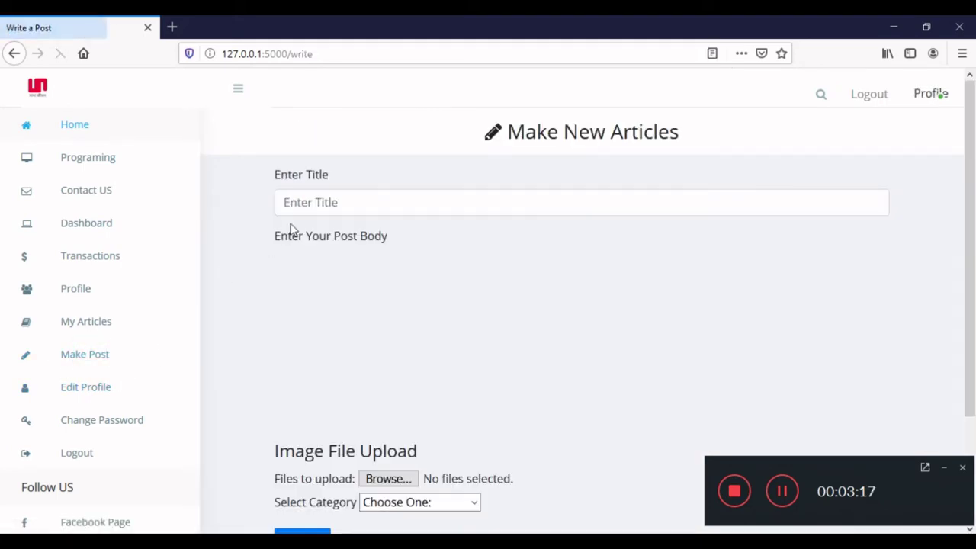
Fill the Title with the saved Bengali title ঈমান নষ্ট হওয়ার ১০ টি কারণ and clear the body.
{"action": "scroll", "coordinate": [292, 229], "scroll_direction": "down", "scroll_amount": 2}
{"action": "left_click", "coordinate": [339, 129]}
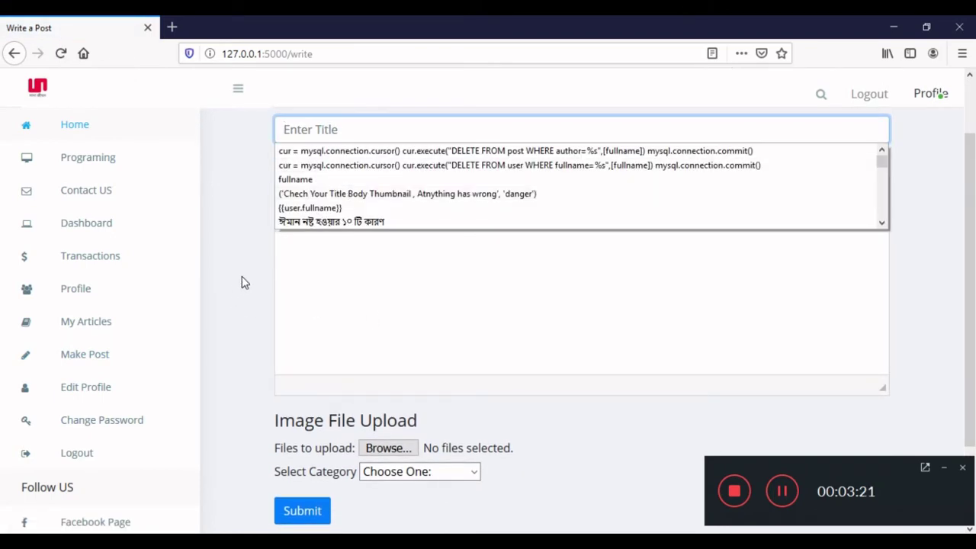
{"action": "left_click", "coordinate": [338, 223]}
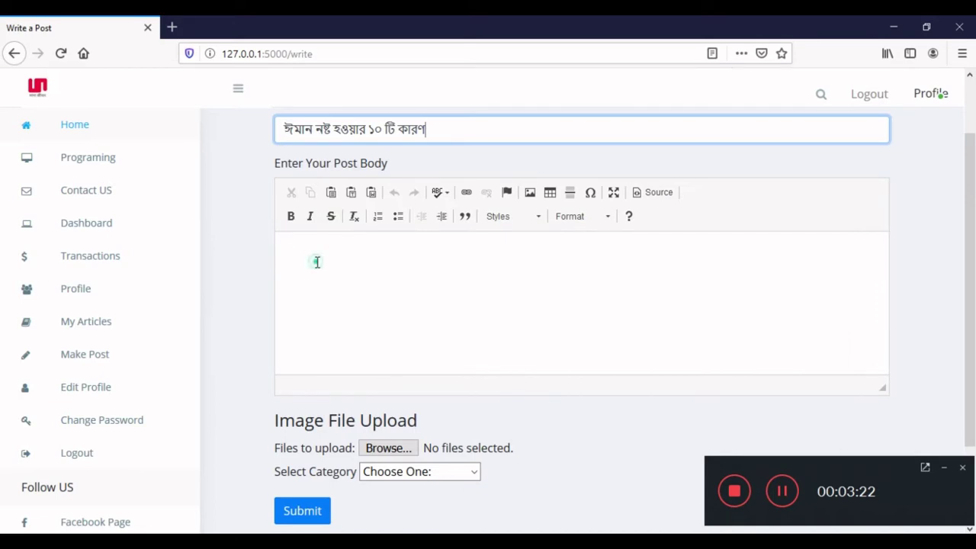
{"action": "left_click", "coordinate": [316, 262]}
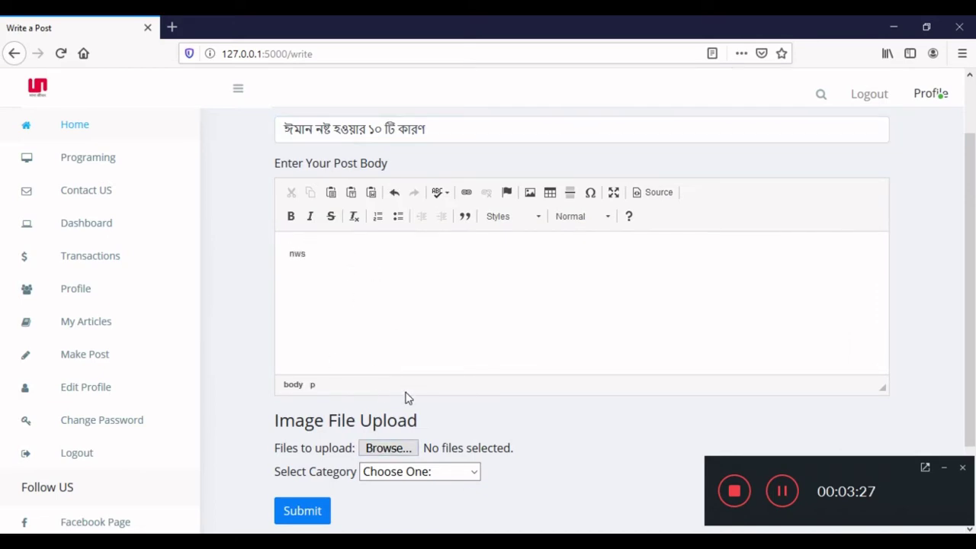
{"action": "key", "text": "BackSpace"}
{"action": "key", "text": "BackSpace"}
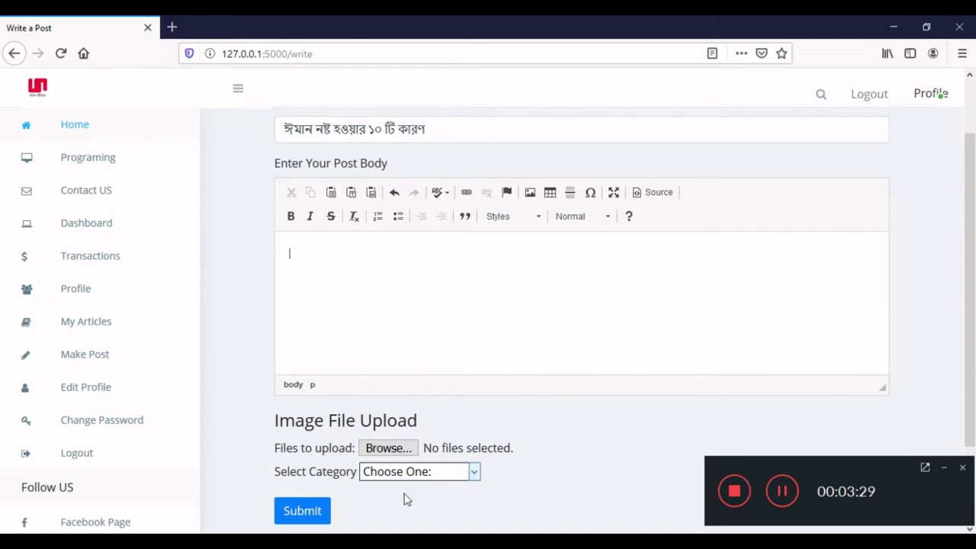
Copy the article's numbered list from the home page in Chrome and paste it into the body.
{"action": "key", "text": "alt+Tab"}
{"action": "scroll", "coordinate": [347, 406], "scroll_direction": "down", "scroll_amount": 1}
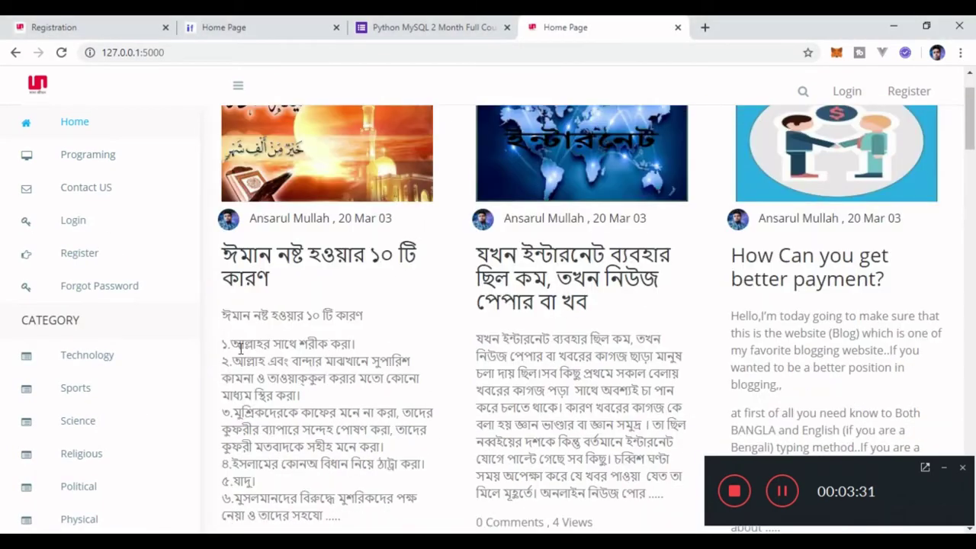
{"action": "left_click_drag", "start_coordinate": [218, 311], "coordinate": [320, 462]}
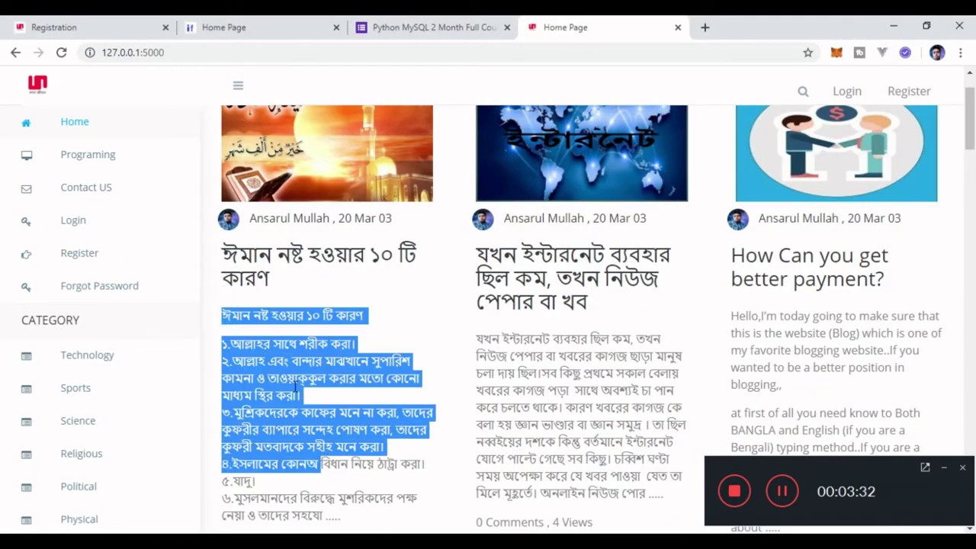
{"action": "right_click", "coordinate": [299, 375]}
{"action": "left_click", "coordinate": [307, 386]}
{"action": "key", "text": "alt+Tab"}
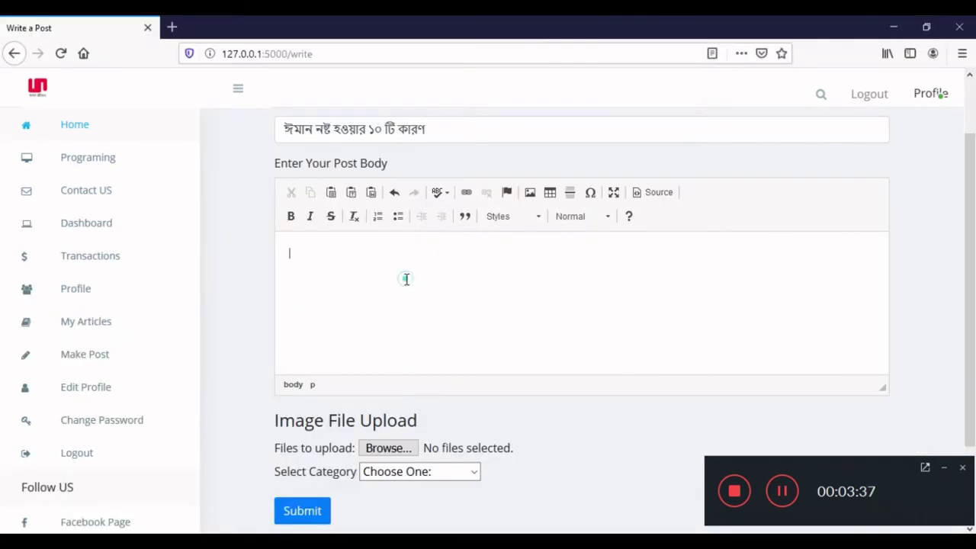
{"action": "left_click", "coordinate": [406, 279]}
{"action": "key", "text": "ctrl+v"}
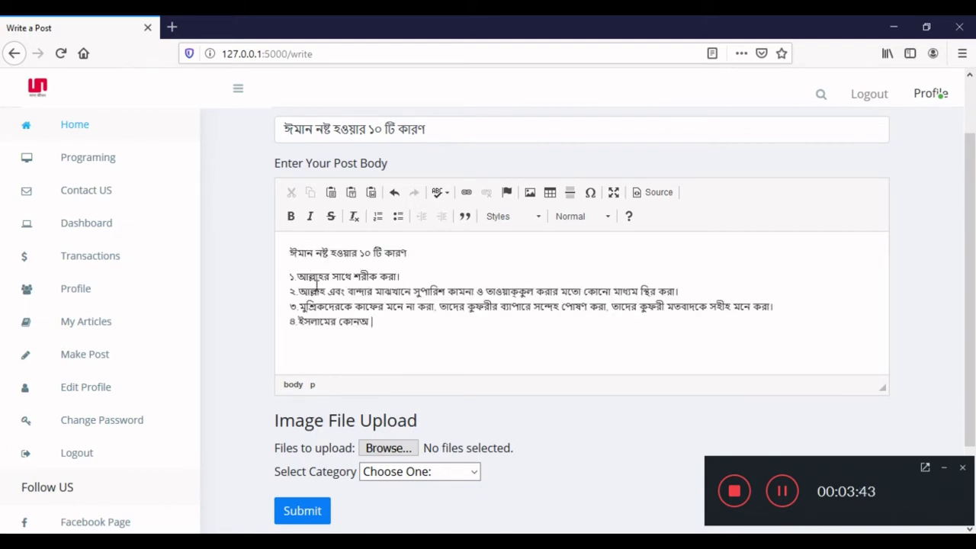
Review the pasted title and body text in the new-post form.
{"action": "scroll", "coordinate": [312, 287], "scroll_direction": "up", "scroll_amount": 2}
{"action": "scroll", "coordinate": [316, 289], "scroll_direction": "down", "scroll_amount": 3}
{"action": "scroll", "coordinate": [316, 287], "scroll_direction": "up", "scroll_amount": 3}
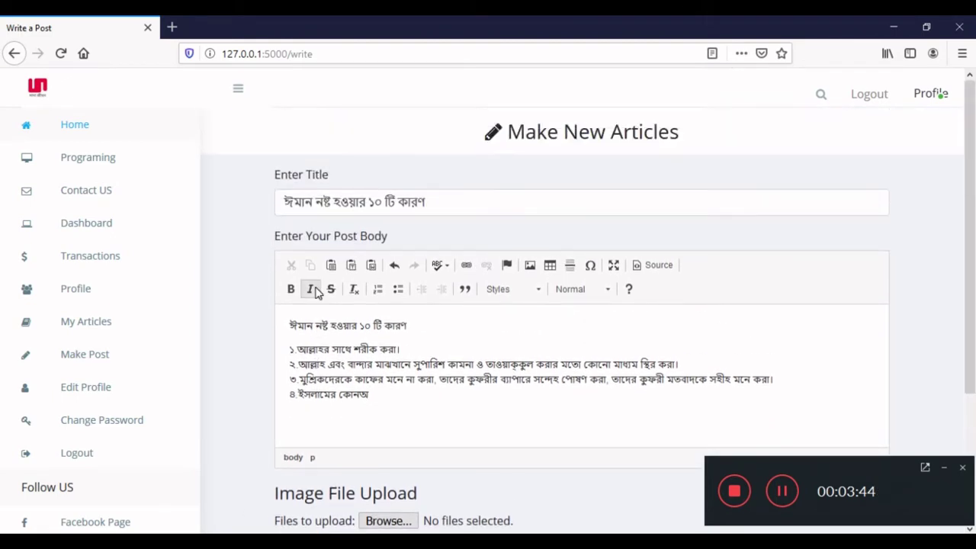
{"action": "scroll", "coordinate": [315, 290], "scroll_direction": "down", "scroll_amount": 2}
{"action": "scroll", "coordinate": [316, 289], "scroll_direction": "up", "scroll_amount": 2}
{"action": "left_click", "coordinate": [358, 199]}
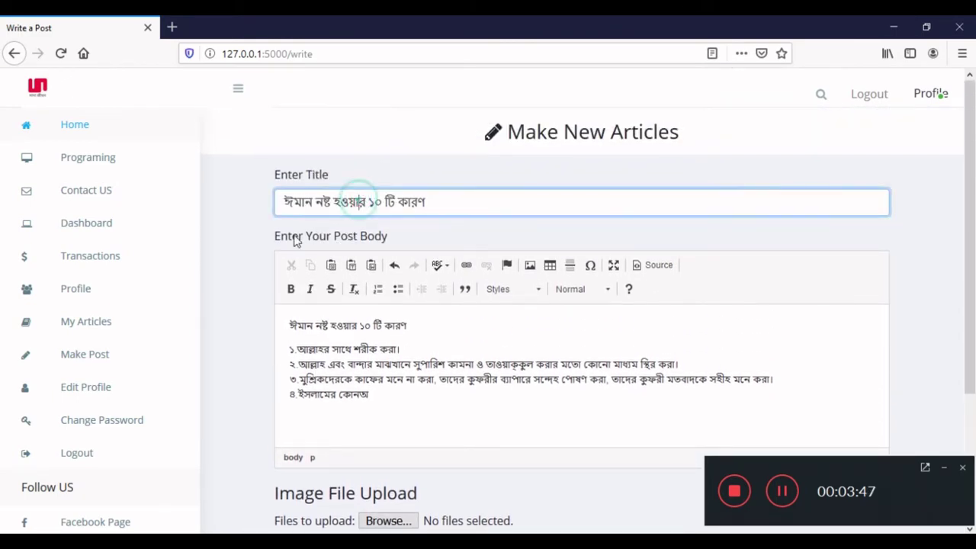
{"action": "scroll", "coordinate": [257, 279], "scroll_direction": "down", "scroll_amount": 2}
{"action": "left_click", "coordinate": [348, 227]}
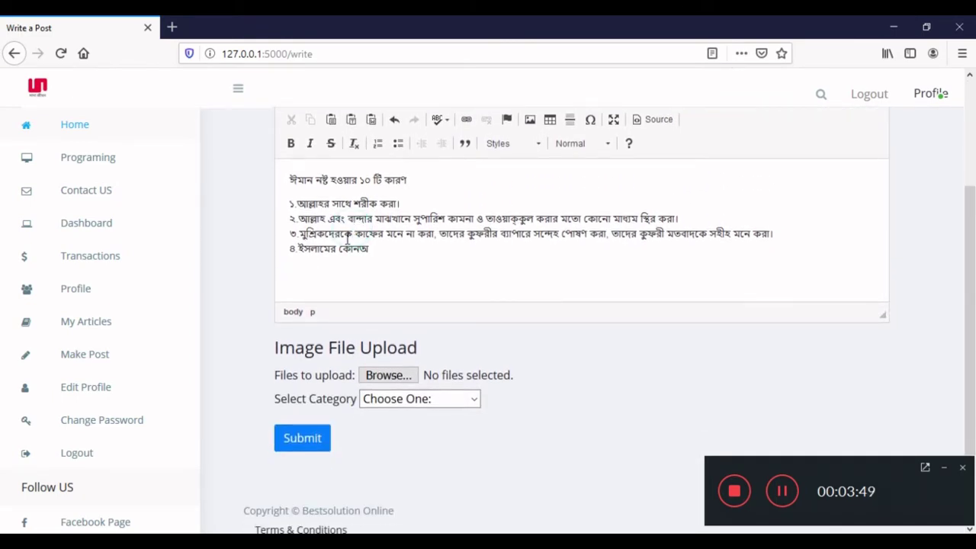
{"action": "scroll", "coordinate": [362, 251], "scroll_direction": "up", "scroll_amount": 3}
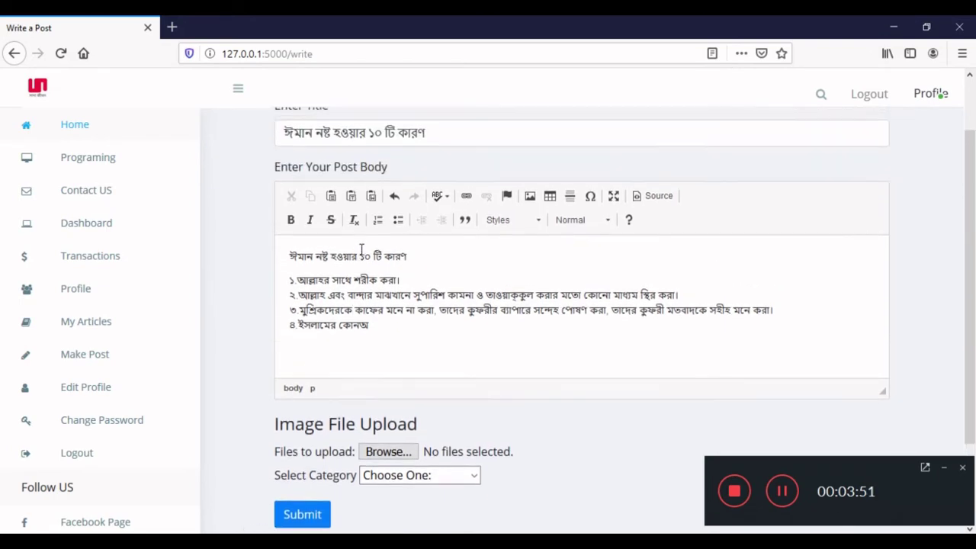
{"action": "scroll", "coordinate": [362, 256], "scroll_direction": "down", "scroll_amount": 1}
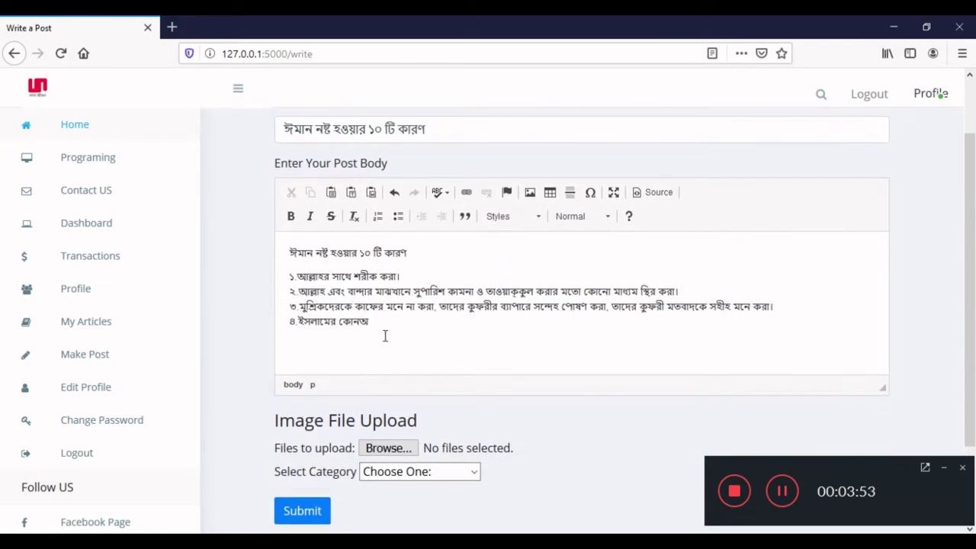
{"action": "left_click_drag", "start_coordinate": [383, 331], "coordinate": [311, 254]}
{"action": "left_click", "coordinate": [325, 279]}
{"action": "scroll", "coordinate": [325, 282], "scroll_direction": "down", "scroll_amount": 2}
{"action": "scroll", "coordinate": [326, 285], "scroll_direction": "up", "scroll_amount": 1}
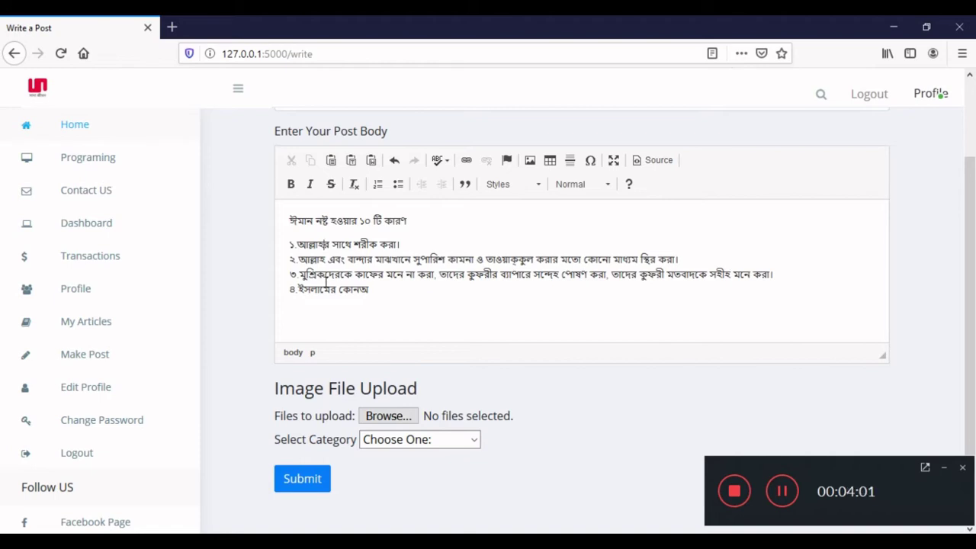
{"action": "scroll", "coordinate": [326, 282], "scroll_direction": "down", "scroll_amount": 1}
{"action": "left_click", "coordinate": [371, 337]}
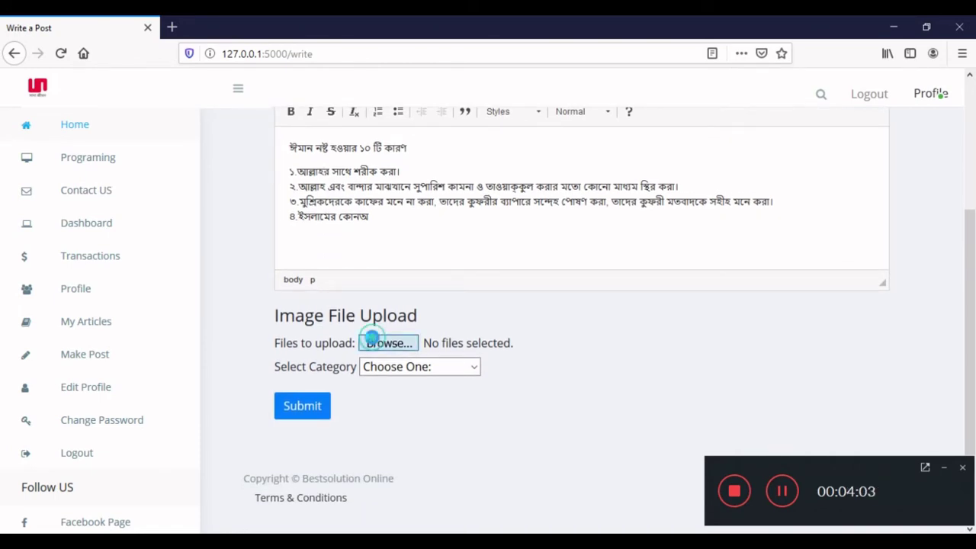
Attach 5887a39f5ff3e.jpg as the post image and submit the article.
{"action": "scroll", "coordinate": [346, 286], "scroll_direction": "down", "scroll_amount": 5}
{"action": "scroll", "coordinate": [346, 286], "scroll_direction": "up", "scroll_amount": 1}
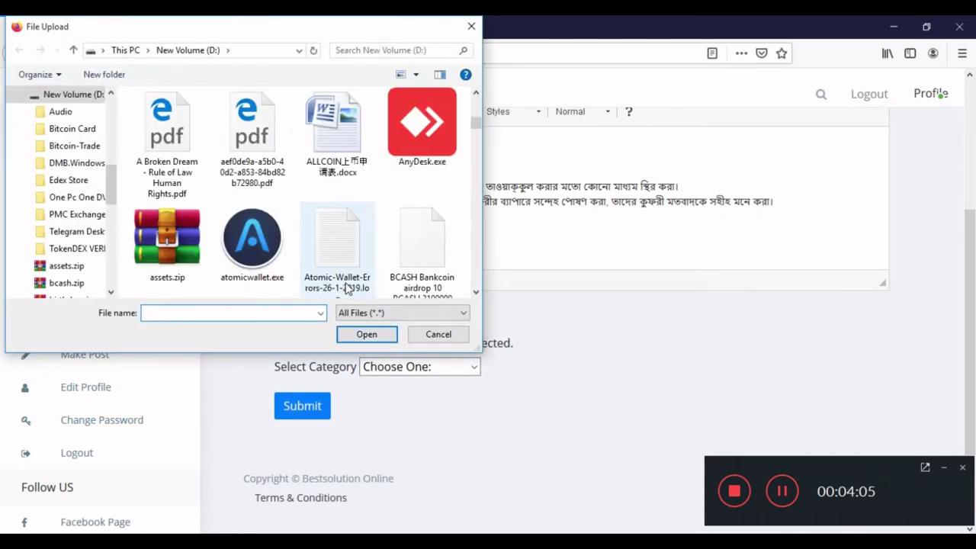
{"action": "scroll", "coordinate": [347, 286], "scroll_direction": "up", "scroll_amount": 2}
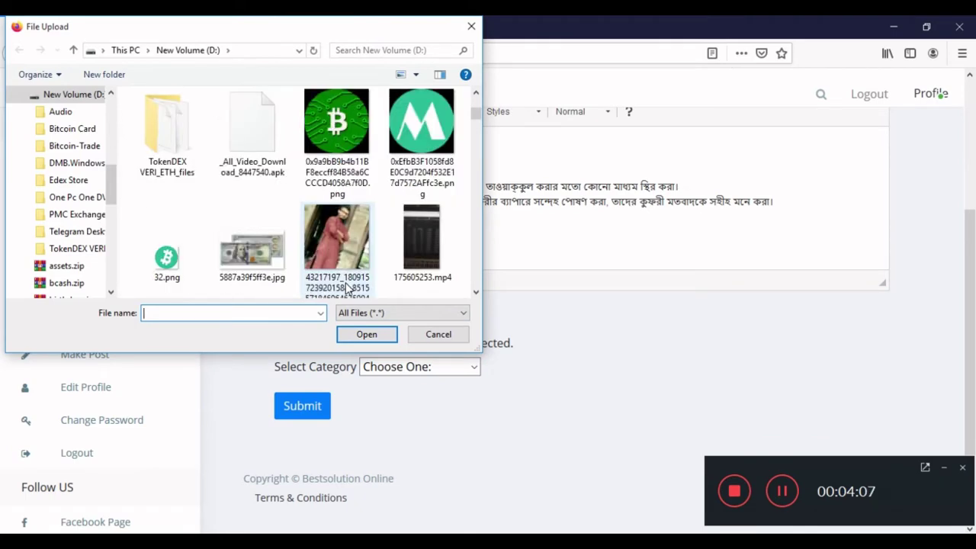
{"action": "left_click", "coordinate": [252, 252]}
{"action": "left_click", "coordinate": [360, 334]}
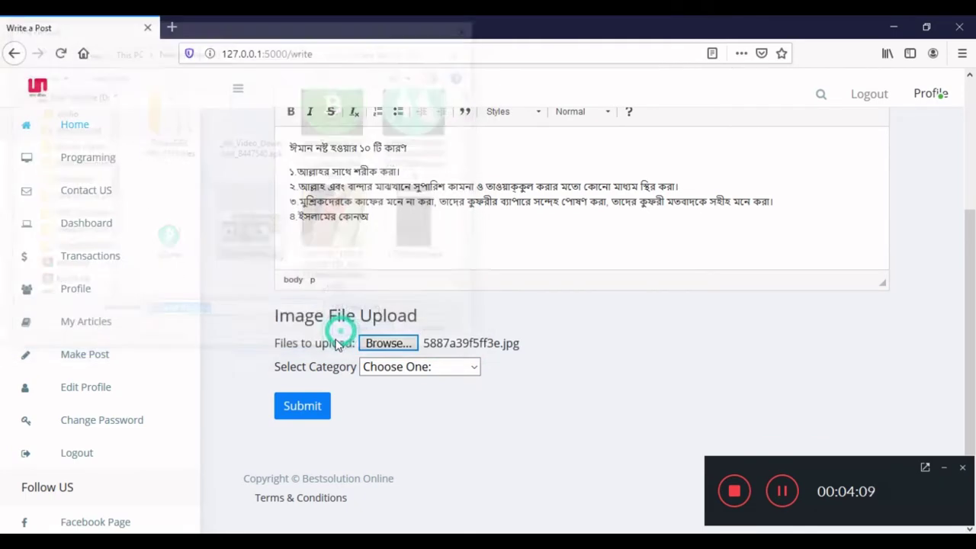
{"action": "left_click", "coordinate": [307, 407]}
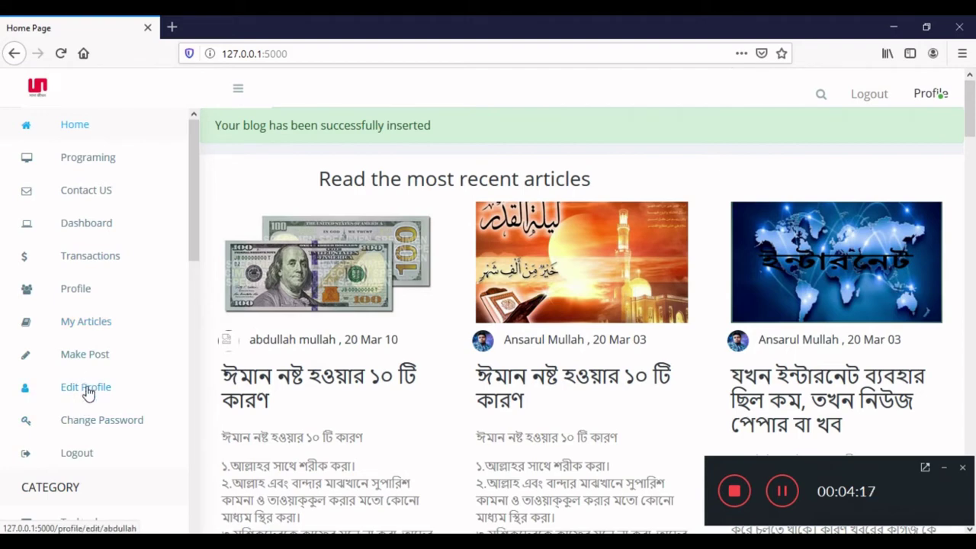
Open the published article from My Articles for editing and set its category to Motivation.
{"action": "left_click", "coordinate": [85, 323]}
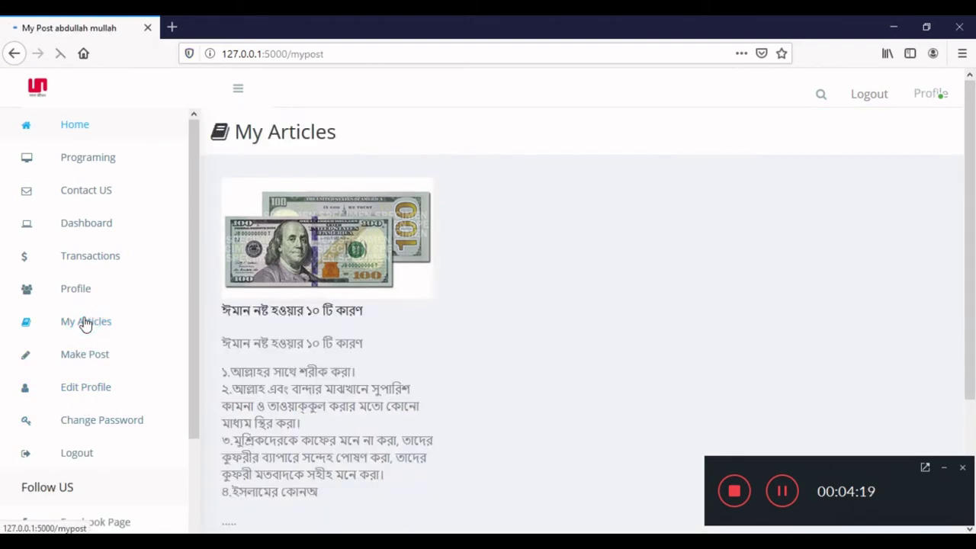
{"action": "scroll", "coordinate": [282, 335], "scroll_direction": "down", "scroll_amount": 3}
{"action": "left_click", "coordinate": [251, 413]}
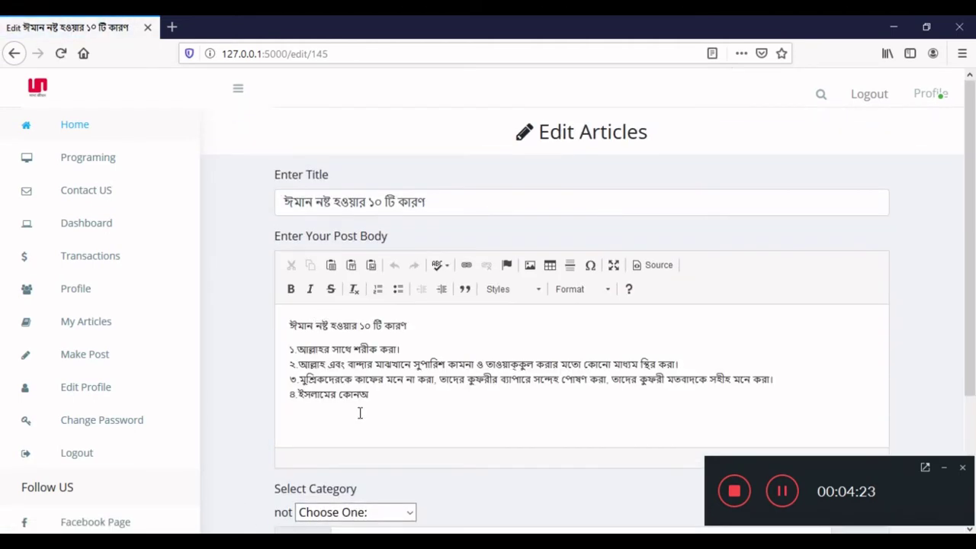
{"action": "scroll", "coordinate": [290, 374], "scroll_direction": "down", "scroll_amount": 2}
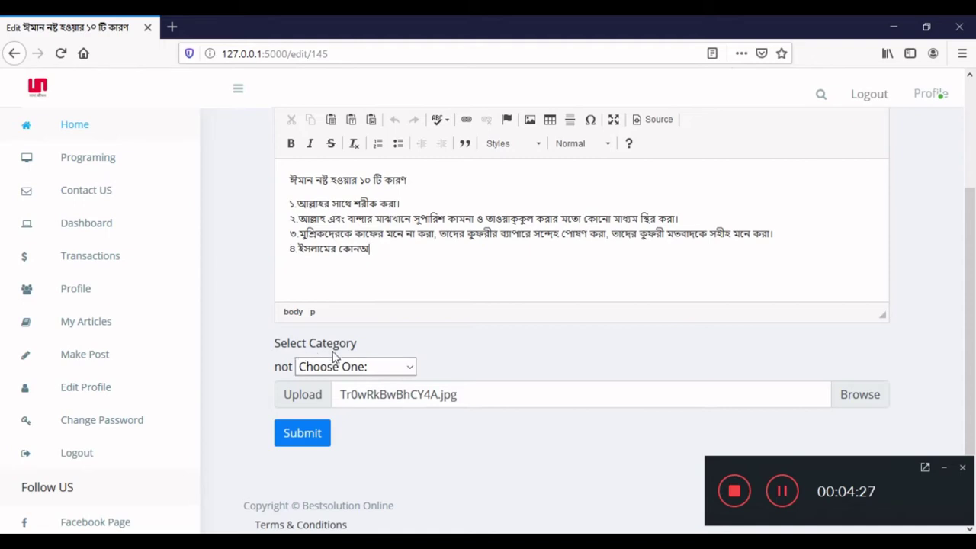
{"action": "left_click", "coordinate": [342, 370]}
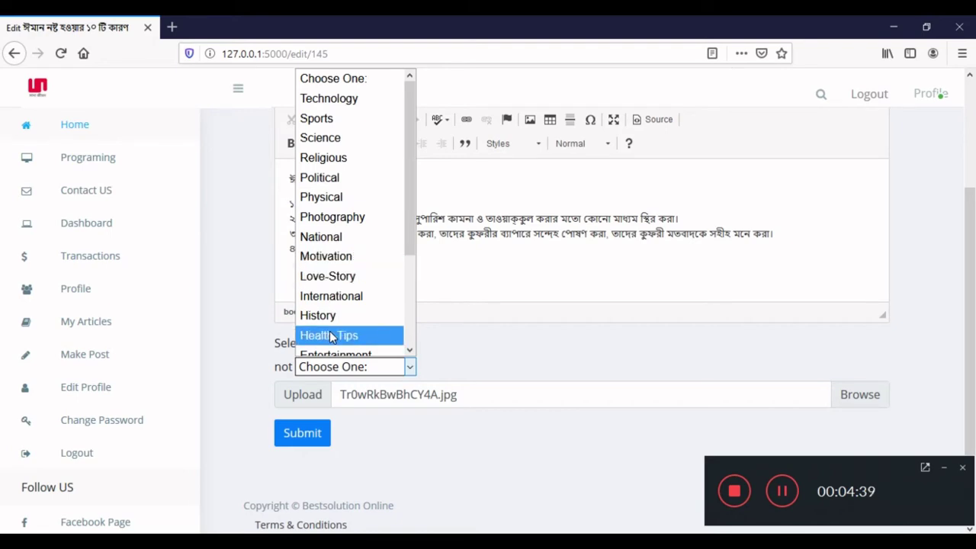
{"action": "scroll", "coordinate": [330, 336], "scroll_direction": "down", "scroll_amount": 3}
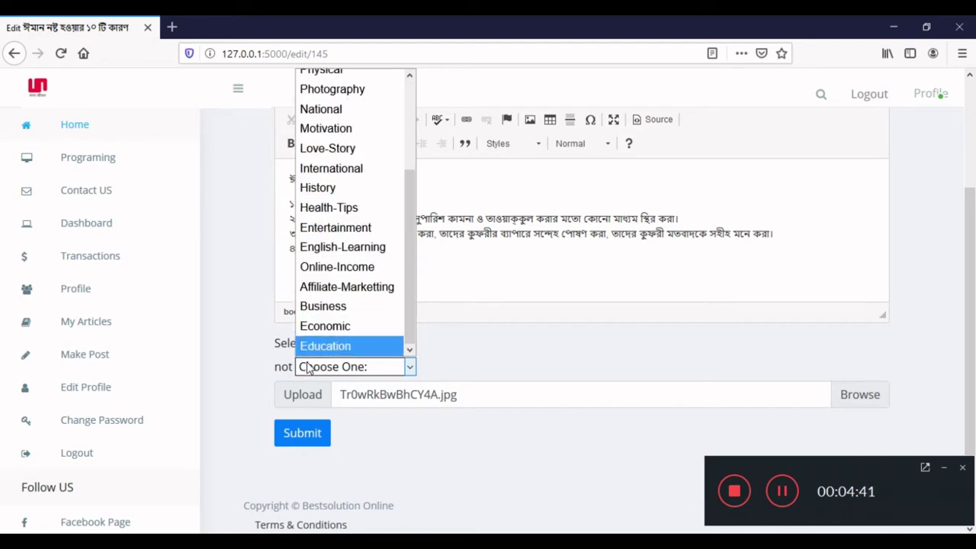
{"action": "left_click", "coordinate": [344, 129]}
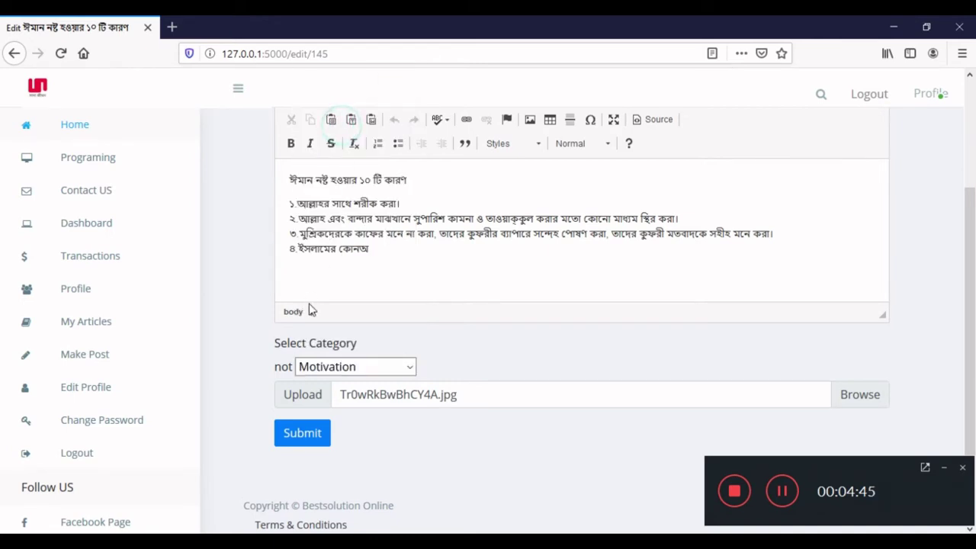
Check the article's title and body, then submit the edited article.
{"action": "scroll", "coordinate": [309, 310], "scroll_direction": "up", "scroll_amount": 2}
{"action": "scroll", "coordinate": [309, 317], "scroll_direction": "up", "scroll_amount": 2}
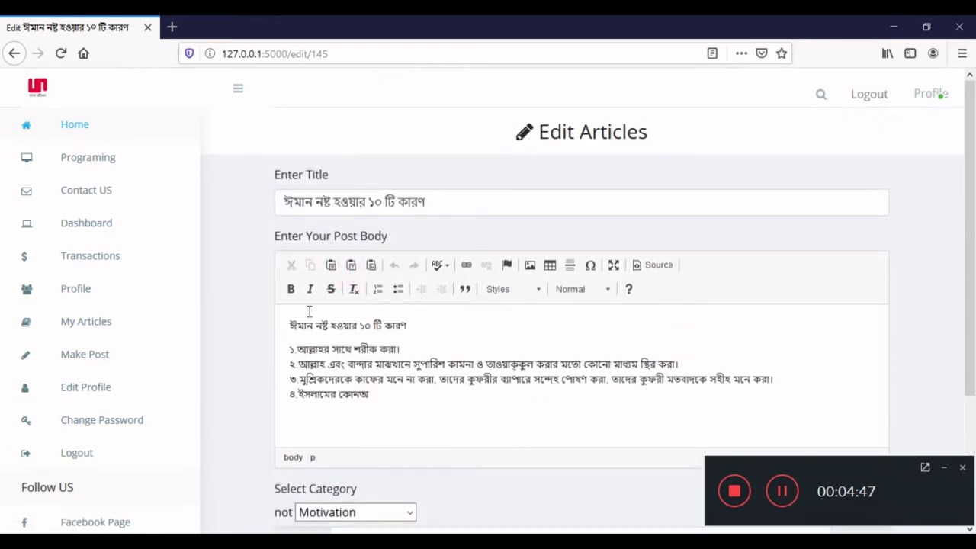
{"action": "scroll", "coordinate": [240, 320], "scroll_direction": "down", "scroll_amount": 4}
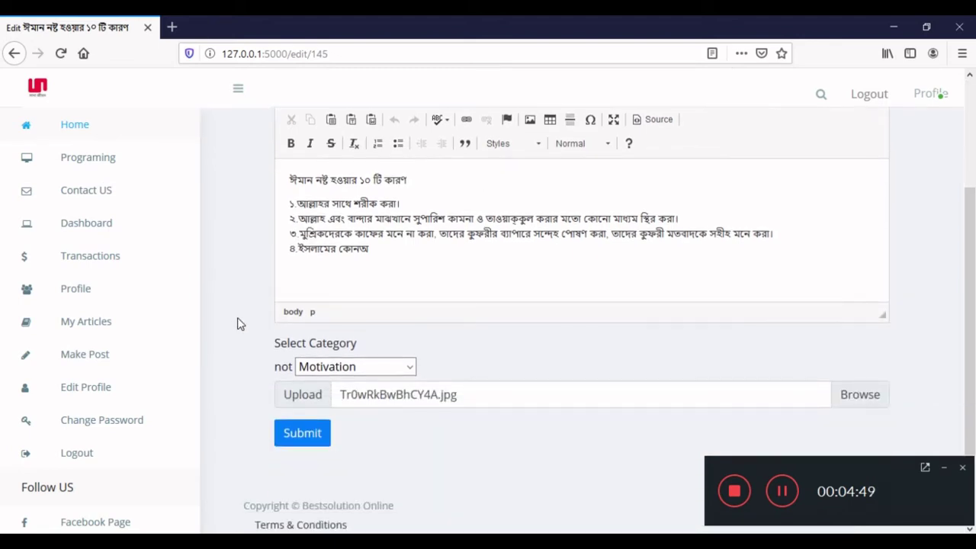
{"action": "scroll", "coordinate": [238, 322], "scroll_direction": "up", "scroll_amount": 4}
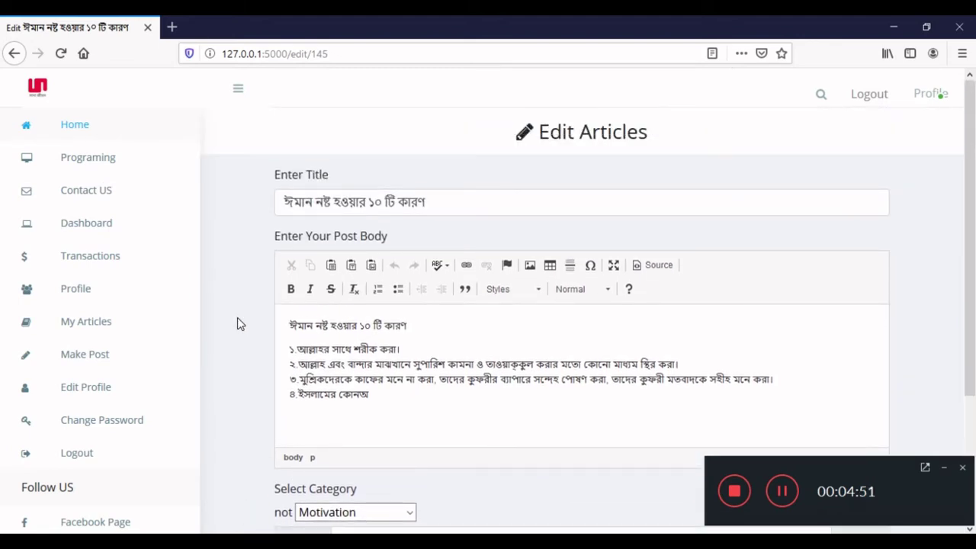
{"action": "scroll", "coordinate": [239, 321], "scroll_direction": "down", "scroll_amount": 2}
{"action": "scroll", "coordinate": [240, 322], "scroll_direction": "up", "scroll_amount": 2}
{"action": "left_click_drag", "start_coordinate": [461, 365], "coordinate": [311, 337]}
{"action": "left_click", "coordinate": [377, 348]}
{"action": "scroll", "coordinate": [435, 361], "scroll_direction": "down", "scroll_amount": 2}
{"action": "scroll", "coordinate": [436, 361], "scroll_direction": "up", "scroll_amount": 2}
{"action": "scroll", "coordinate": [235, 359], "scroll_direction": "down", "scroll_amount": 3}
{"action": "left_click", "coordinate": [286, 441]}
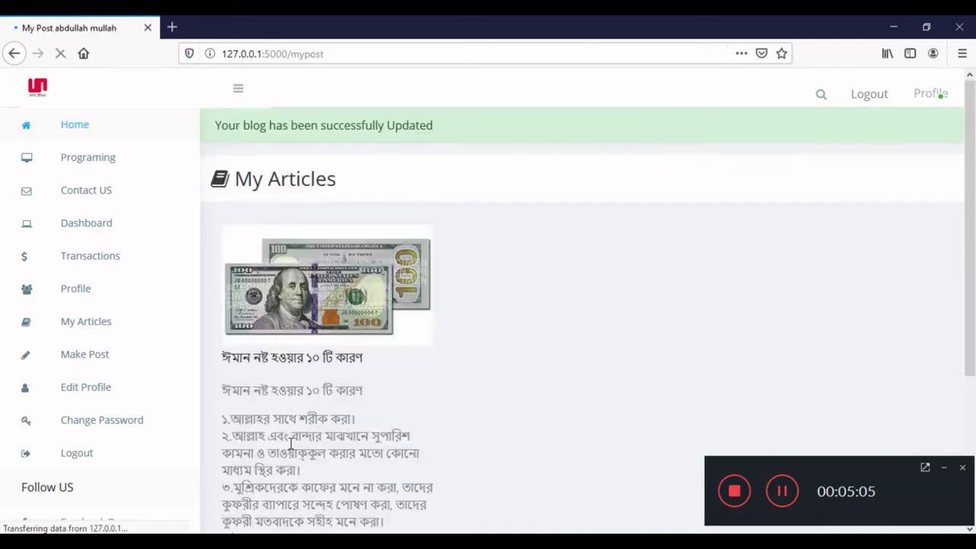
Open the first account's My Profile dashboard, showing a $0.03 balance and 1 article.
{"action": "scroll", "coordinate": [375, 349], "scroll_direction": "down", "scroll_amount": 3}
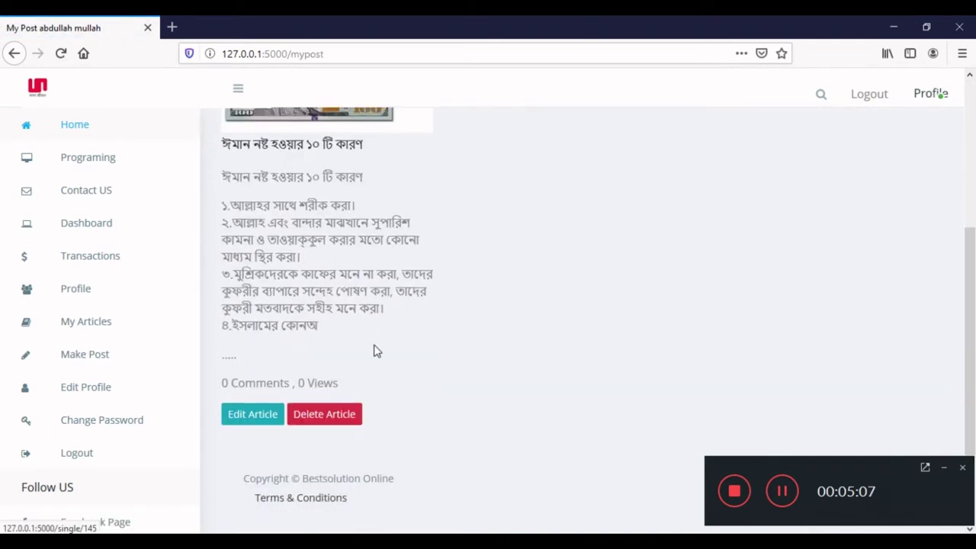
{"action": "scroll", "coordinate": [374, 349], "scroll_direction": "up", "scroll_amount": 3}
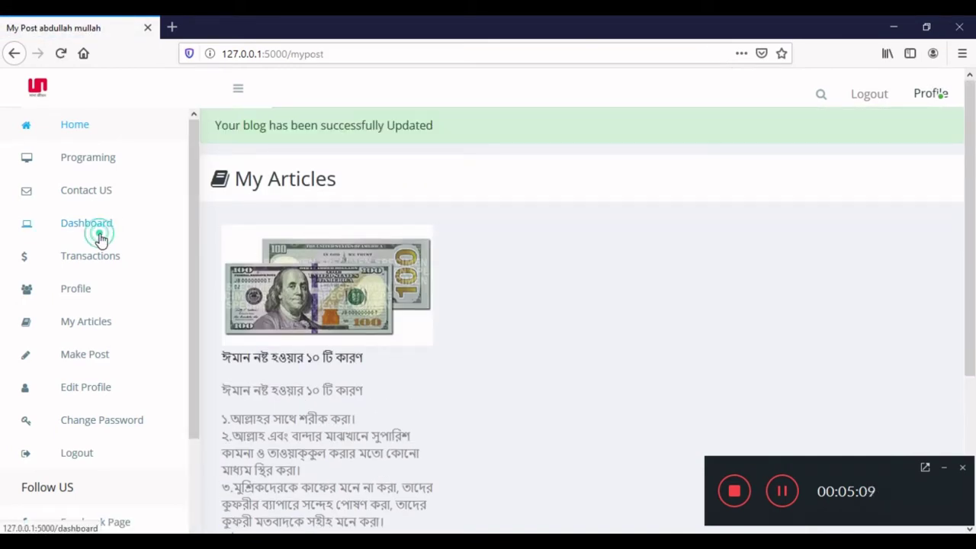
{"action": "left_click", "coordinate": [101, 235]}
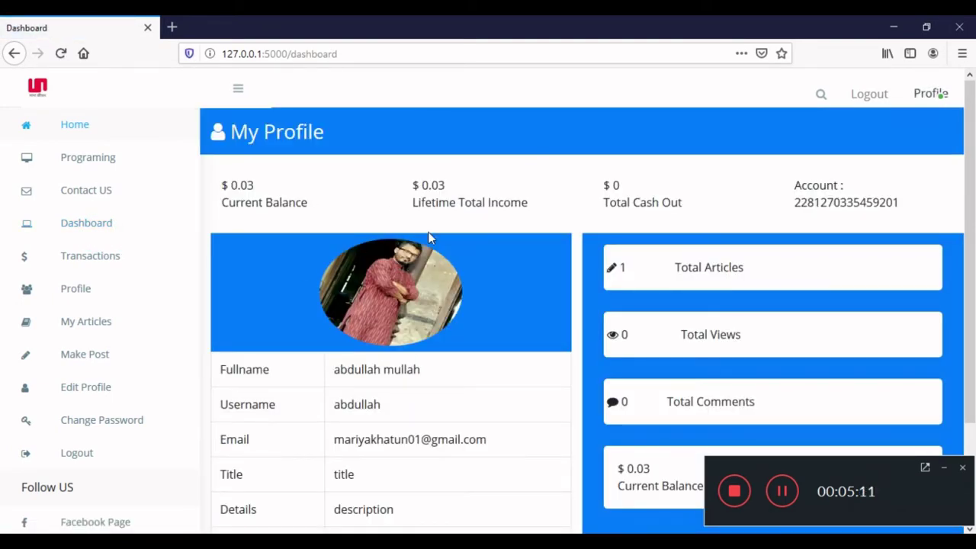
{"action": "scroll", "coordinate": [428, 238], "scroll_direction": "down", "scroll_amount": 1}
{"action": "scroll", "coordinate": [427, 238], "scroll_direction": "up", "scroll_amount": 1}
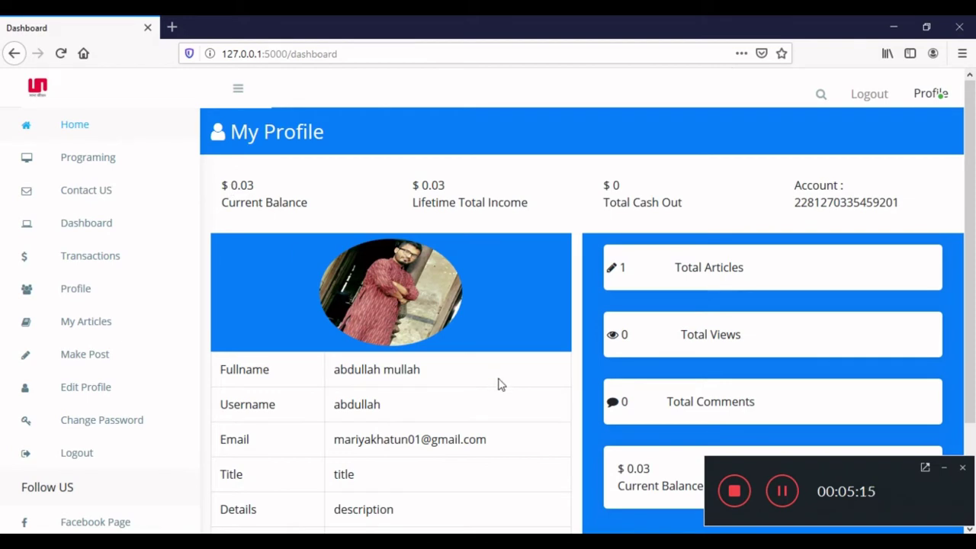
{"action": "scroll", "coordinate": [510, 411], "scroll_direction": "down", "scroll_amount": 1}
{"action": "scroll", "coordinate": [503, 397], "scroll_direction": "up", "scroll_amount": 1}
{"action": "scroll", "coordinate": [429, 368], "scroll_direction": "down", "scroll_amount": 1}
{"action": "scroll", "coordinate": [453, 337], "scroll_direction": "up", "scroll_amount": 1}
Log out of the first account and log in as the second user in Chrome.
{"action": "left_click", "coordinate": [928, 95]}
{"action": "left_click", "coordinate": [865, 93]}
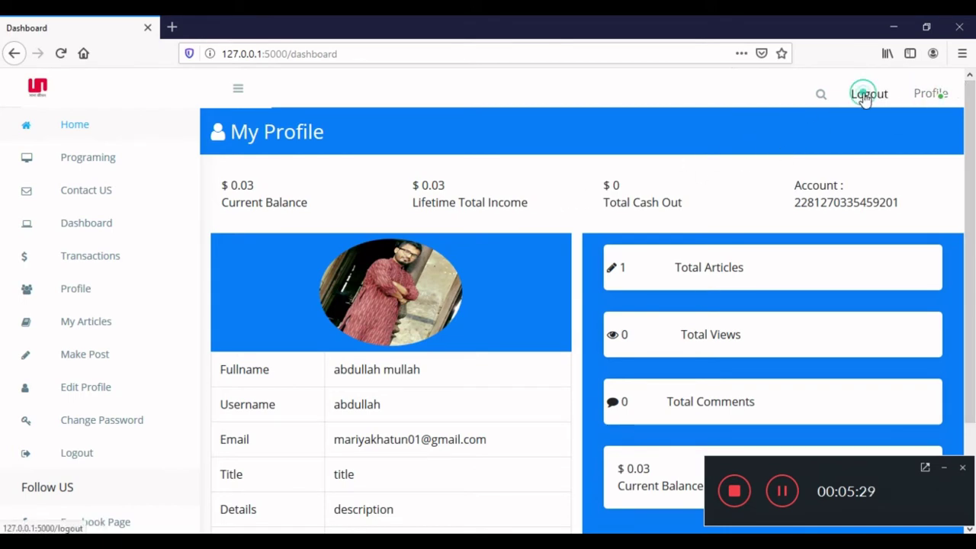
{"action": "key", "text": "alt+Tab"}
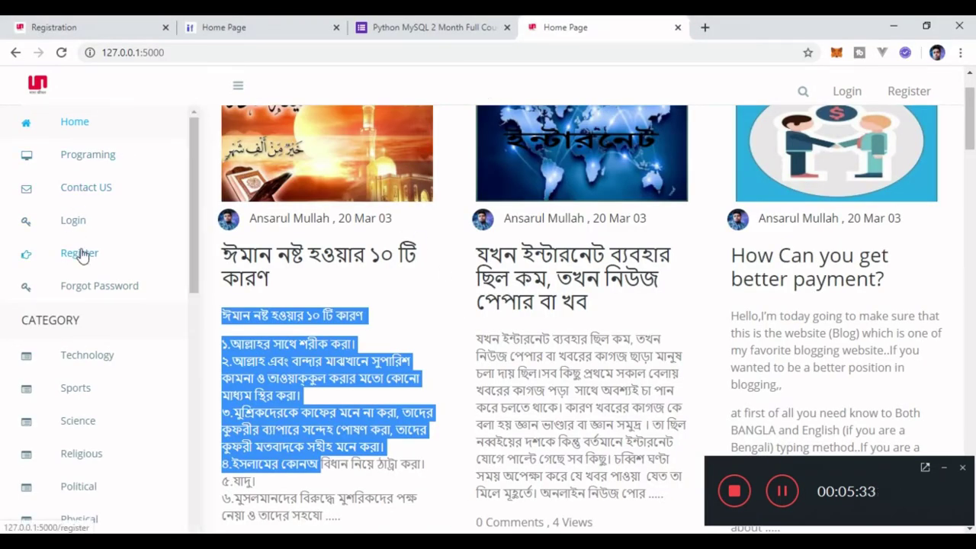
{"action": "left_click", "coordinate": [66, 229]}
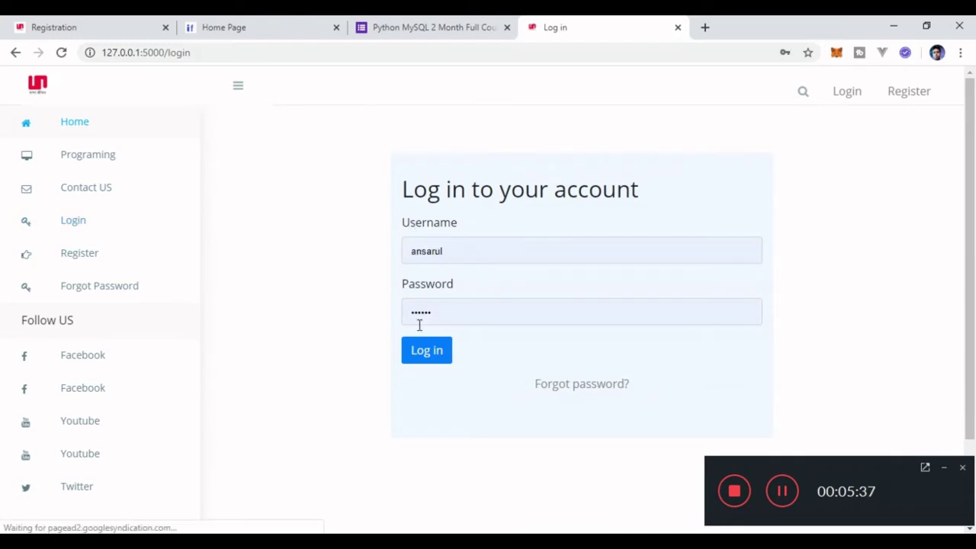
{"action": "left_click", "coordinate": [423, 356]}
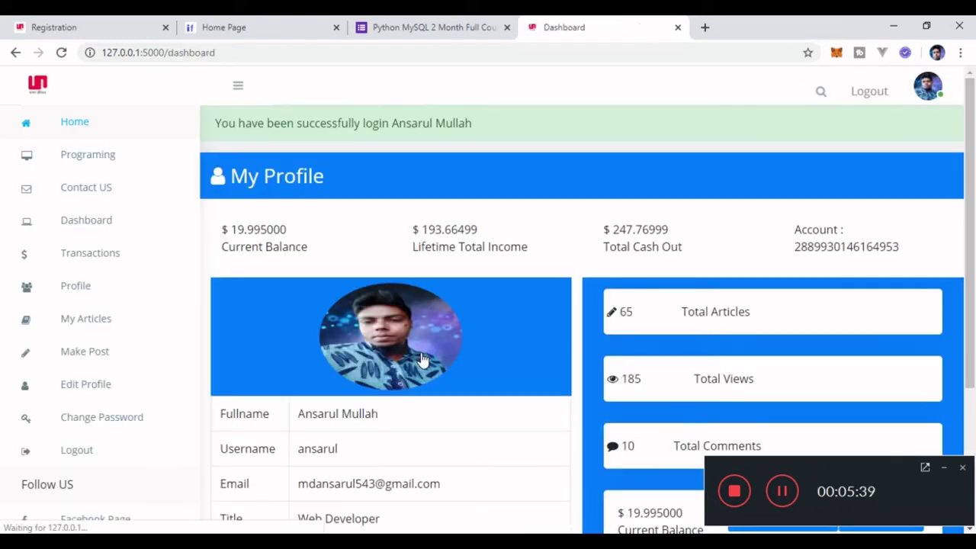
Review the second user's dashboard with its $19.995 balance and 65 articles.
{"action": "scroll", "coordinate": [480, 200], "scroll_direction": "down", "scroll_amount": 3}
{"action": "scroll", "coordinate": [480, 201], "scroll_direction": "up", "scroll_amount": 3}
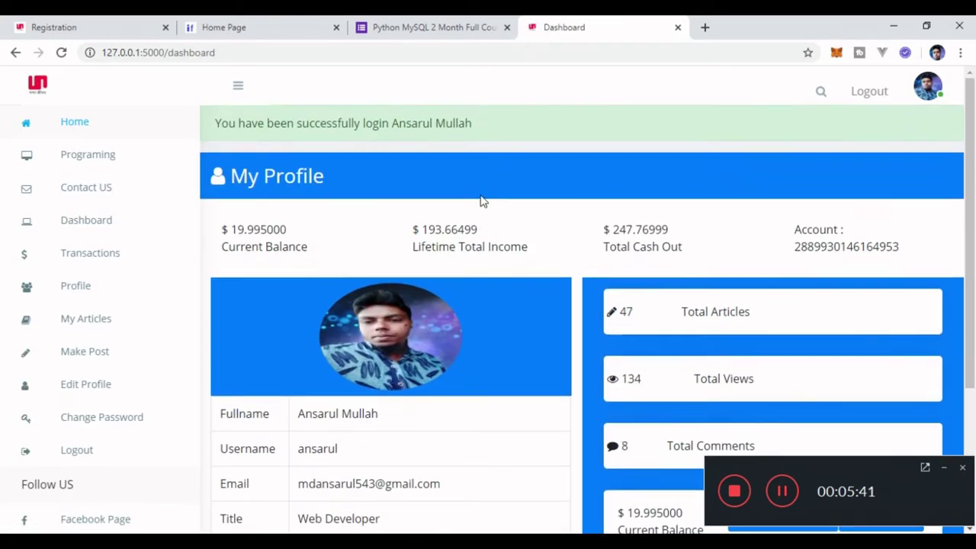
{"action": "scroll", "coordinate": [480, 200], "scroll_direction": "down", "scroll_amount": 1}
{"action": "scroll", "coordinate": [480, 200], "scroll_direction": "up", "scroll_amount": 1}
{"action": "scroll", "coordinate": [492, 236], "scroll_direction": "down", "scroll_amount": 1}
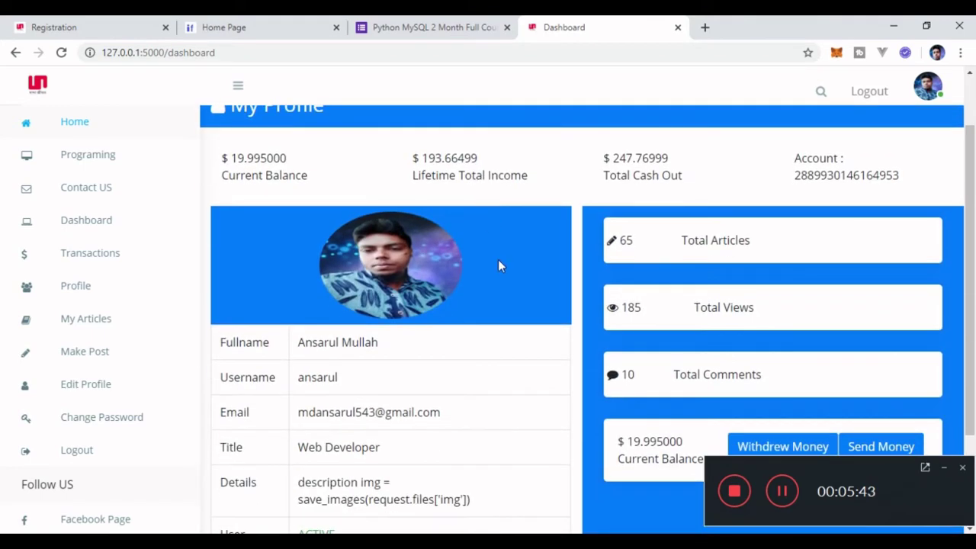
Log back into the first account in Firefox using its saved login.
{"action": "key", "text": "alt+Tab"}
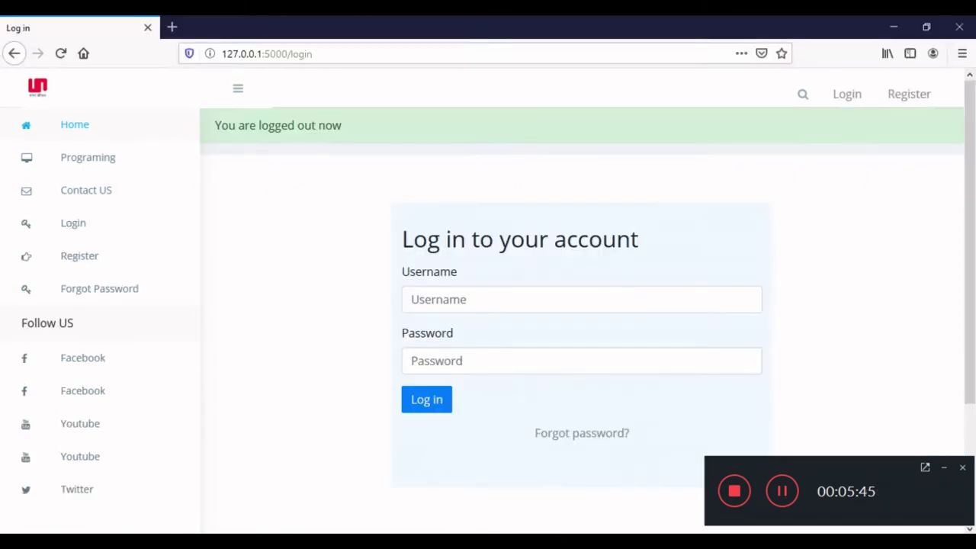
{"action": "left_click", "coordinate": [475, 301]}
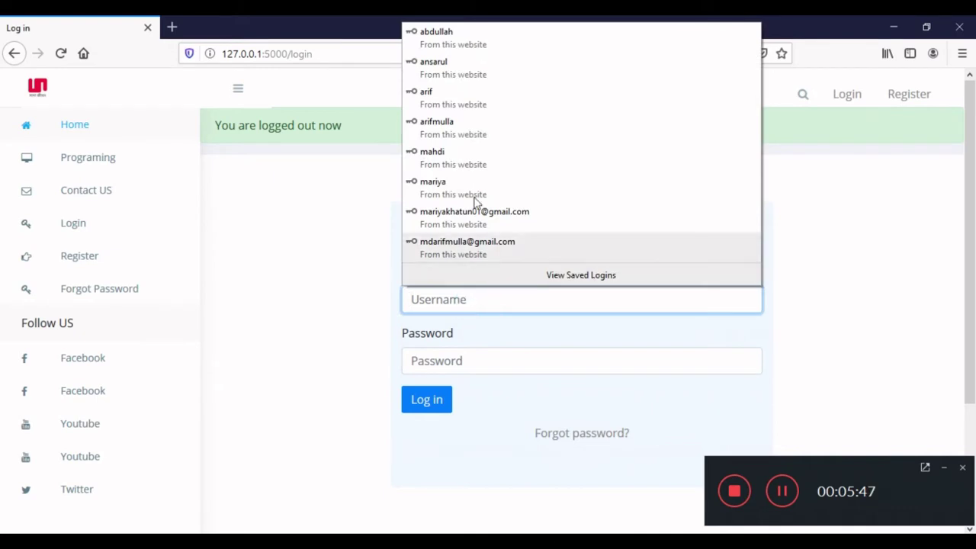
{"action": "left_click", "coordinate": [492, 38]}
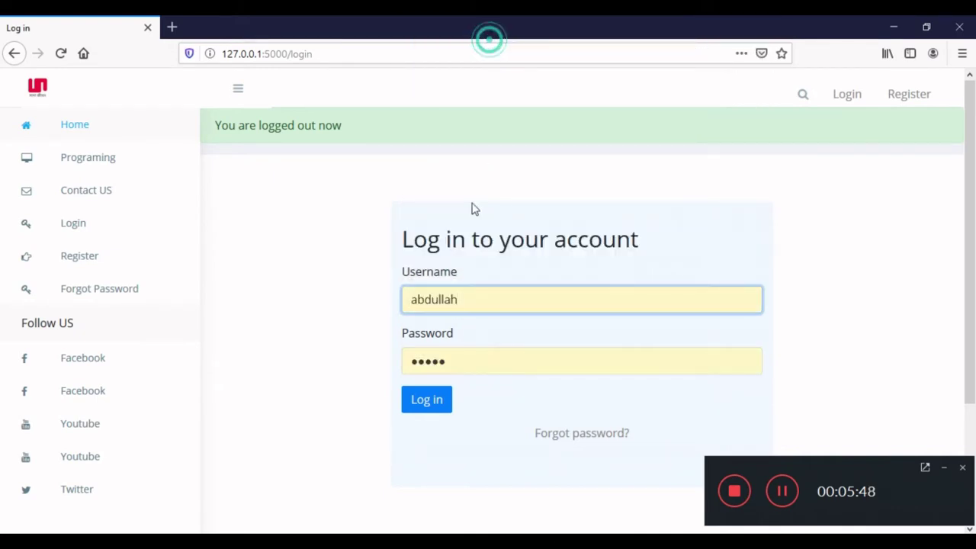
{"action": "left_click", "coordinate": [436, 406]}
{"action": "scroll", "coordinate": [446, 385], "scroll_direction": "down", "scroll_amount": 4}
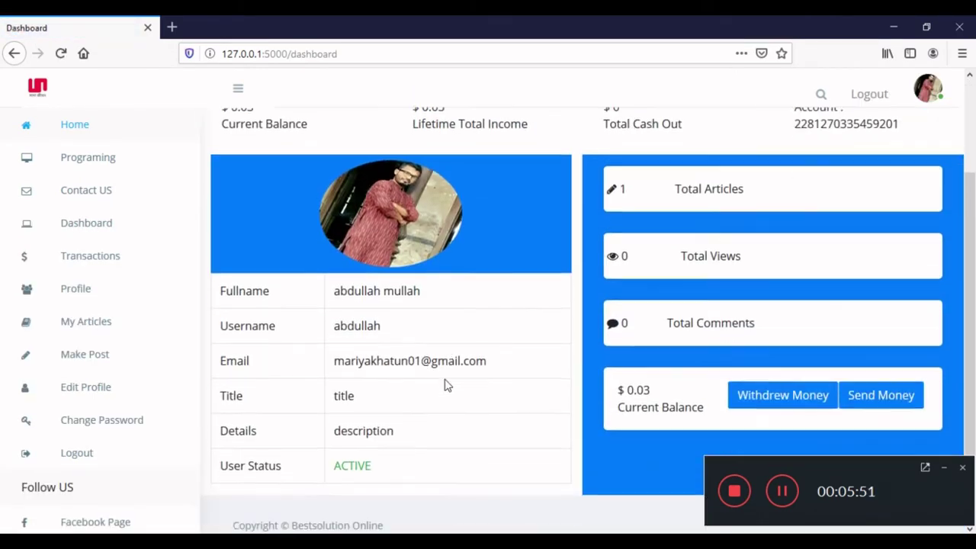
{"action": "scroll", "coordinate": [678, 364], "scroll_direction": "up", "scroll_amount": 2}
{"action": "scroll", "coordinate": [467, 322], "scroll_direction": "up", "scroll_amount": 2}
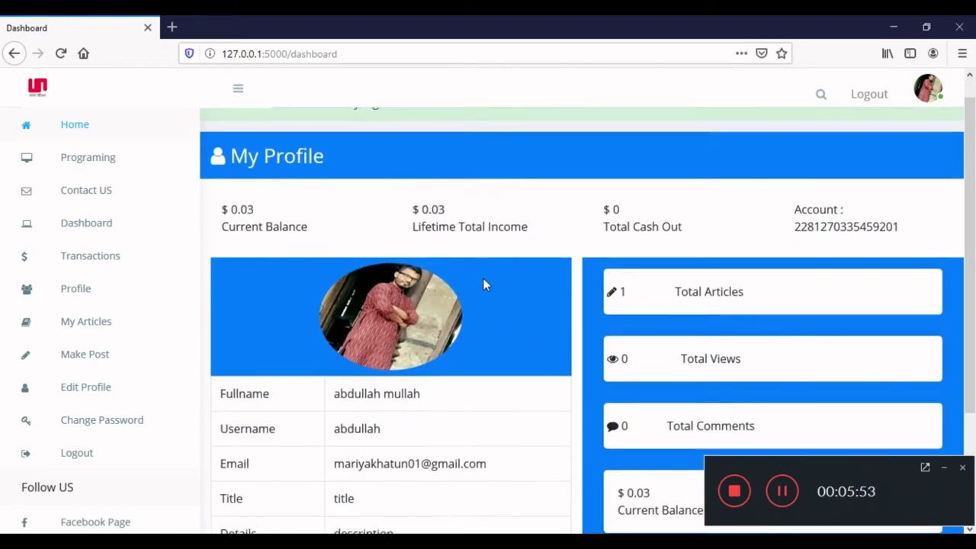
{"action": "scroll", "coordinate": [737, 403], "scroll_direction": "down", "scroll_amount": 2}
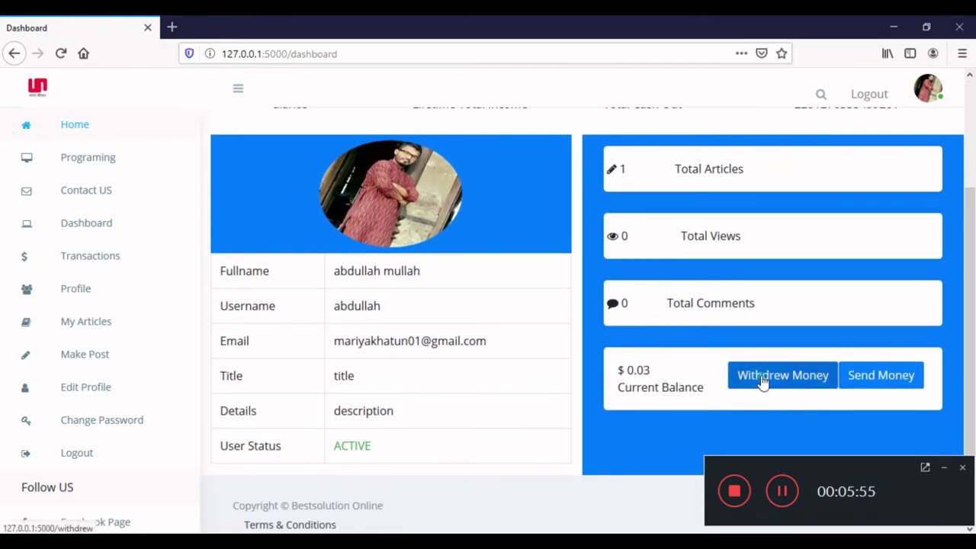
Withdraw 0.03 to a bKash destination number and confirm the dashboard shows $0 balance.
{"action": "left_click", "coordinate": [760, 383]}
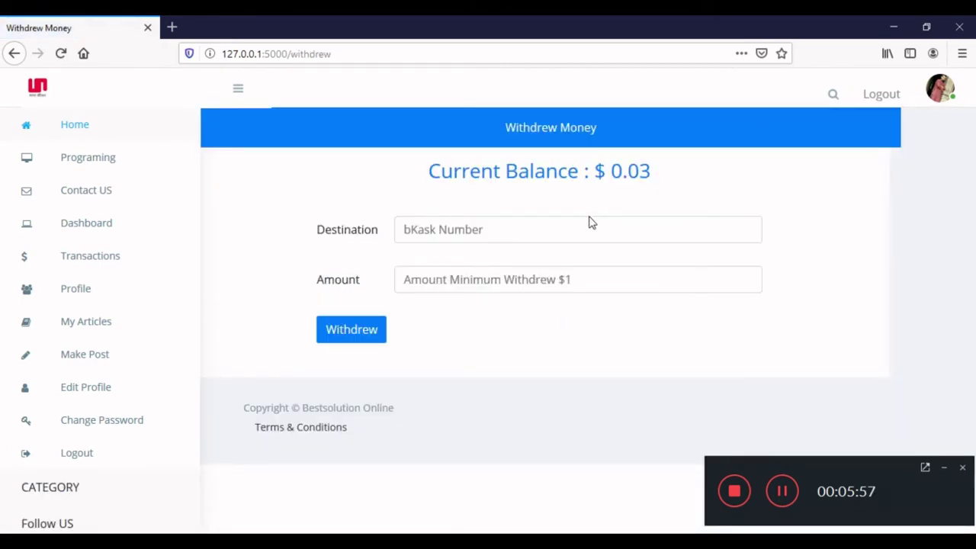
{"action": "left_click", "coordinate": [523, 226]}
{"action": "type", "text": "77777777777777"}
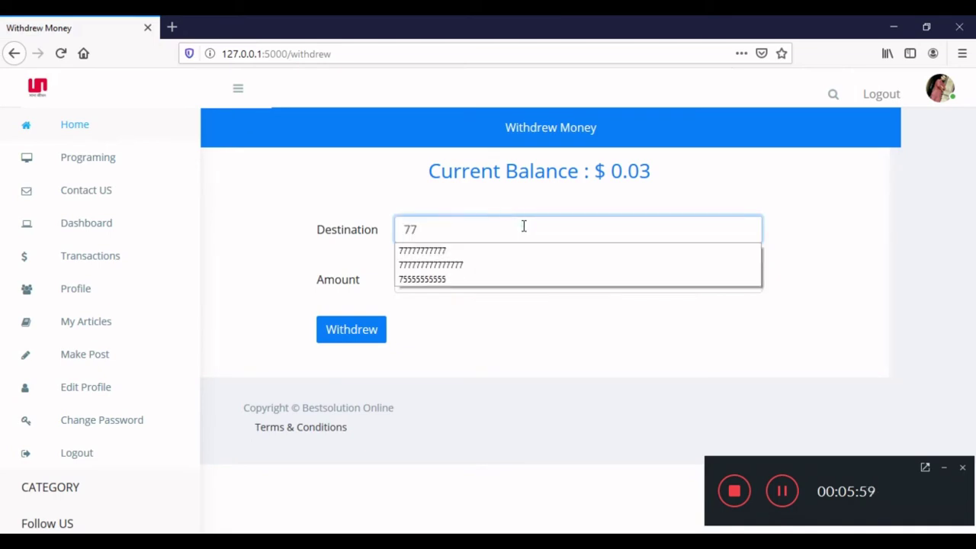
{"action": "left_click", "coordinate": [500, 284]}
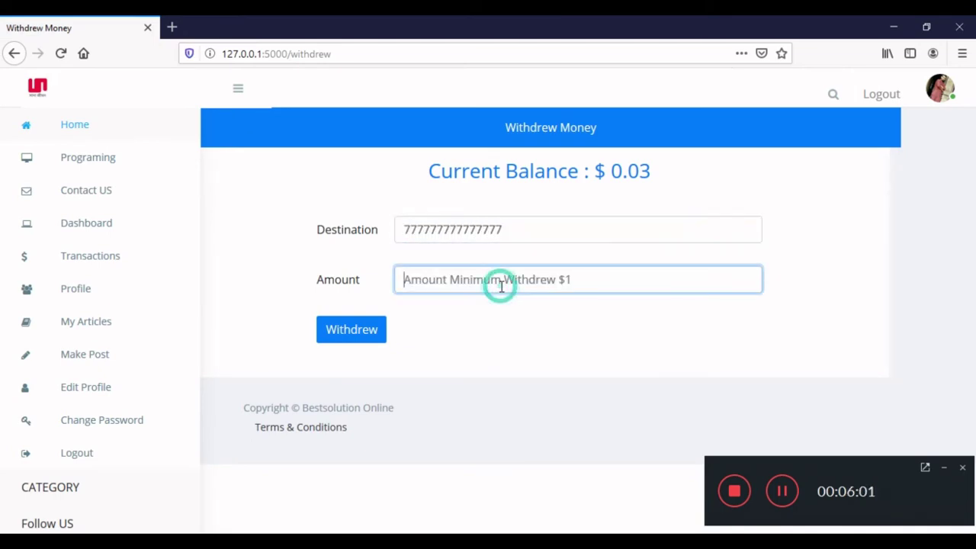
{"action": "type", "text": "0."}
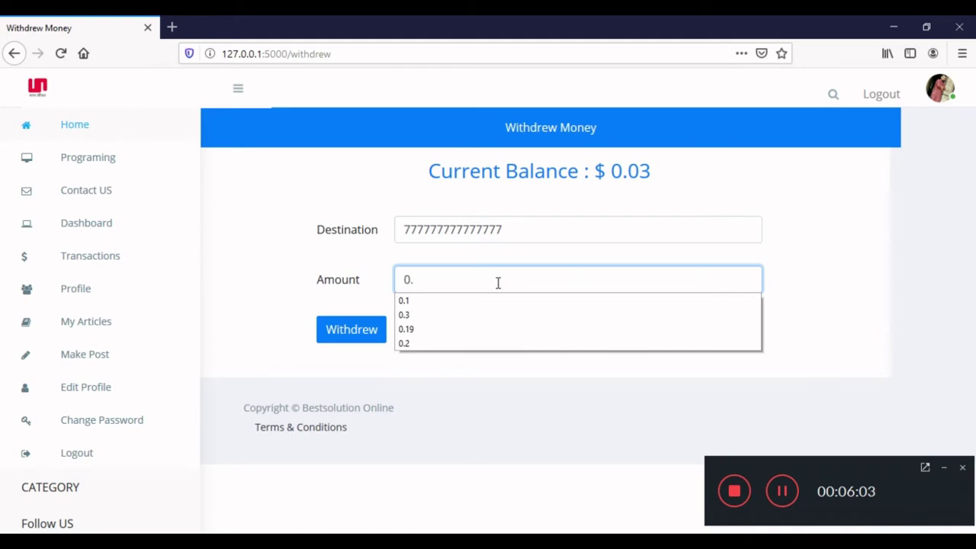
{"action": "type", "text": "03"}
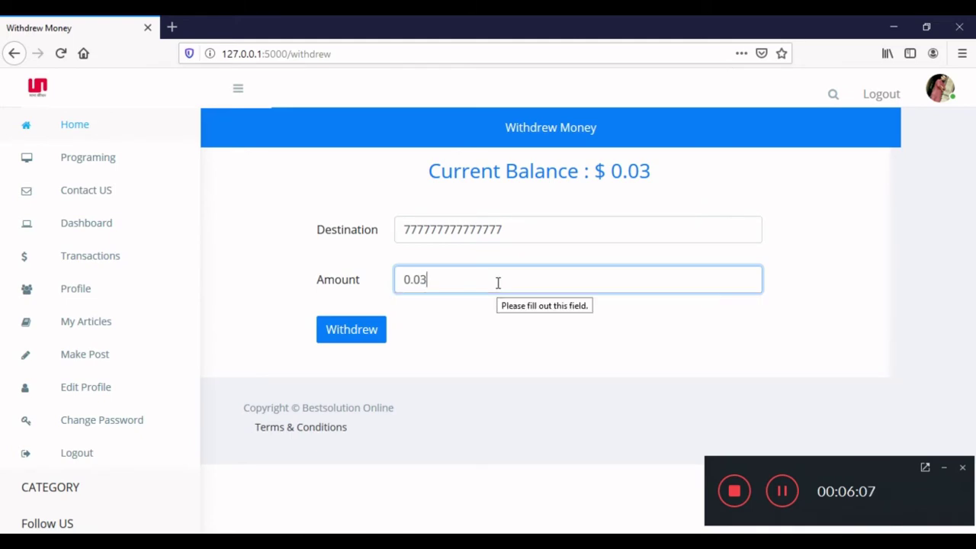
{"action": "left_click", "coordinate": [349, 345]}
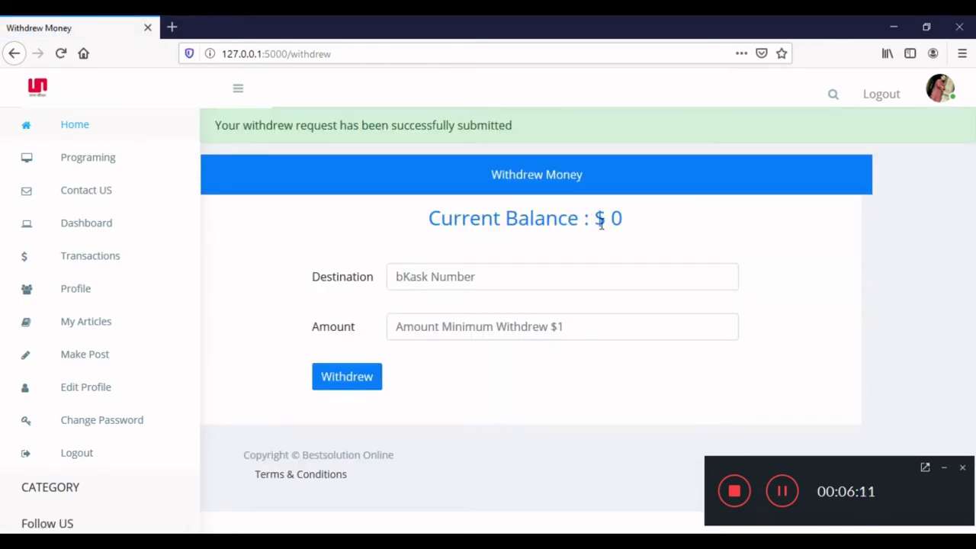
{"action": "left_click", "coordinate": [92, 229]}
{"action": "scroll", "coordinate": [587, 275], "scroll_direction": "down", "scroll_amount": 2}
{"action": "scroll", "coordinate": [586, 275], "scroll_direction": "up", "scroll_amount": 2}
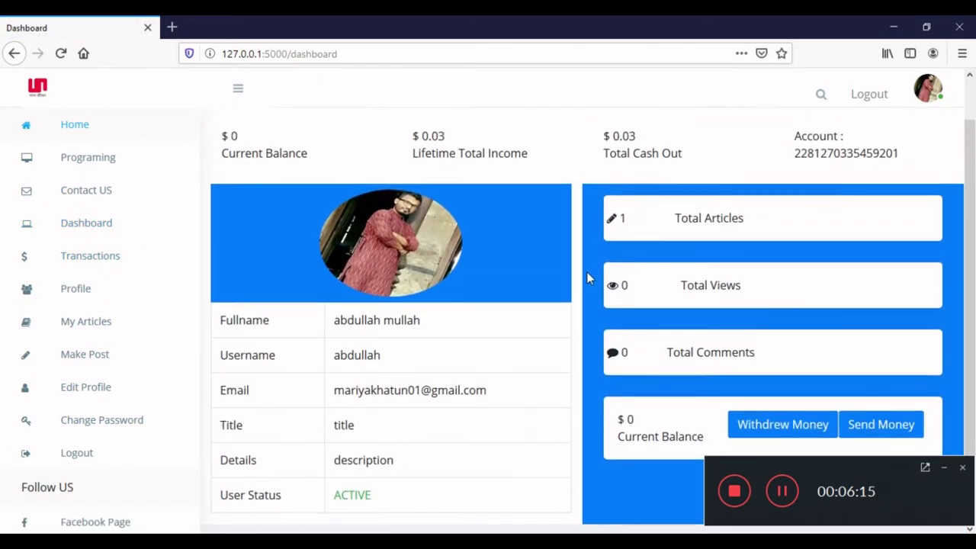
Cancel the pending $0.03 withdrawal in Transactions, restoring the $0.03 current balance.
{"action": "left_click_drag", "start_coordinate": [227, 198], "coordinate": [542, 211]}
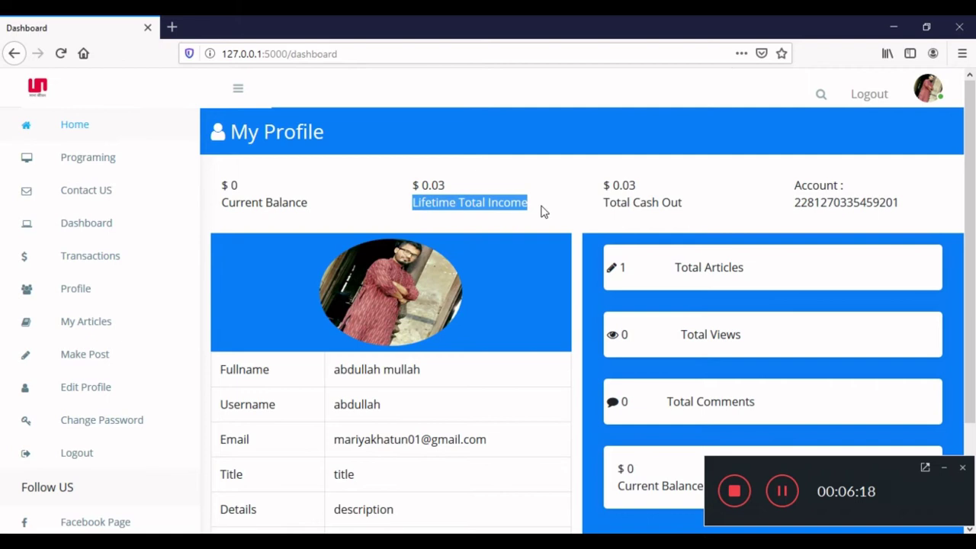
{"action": "left_click", "coordinate": [439, 192]}
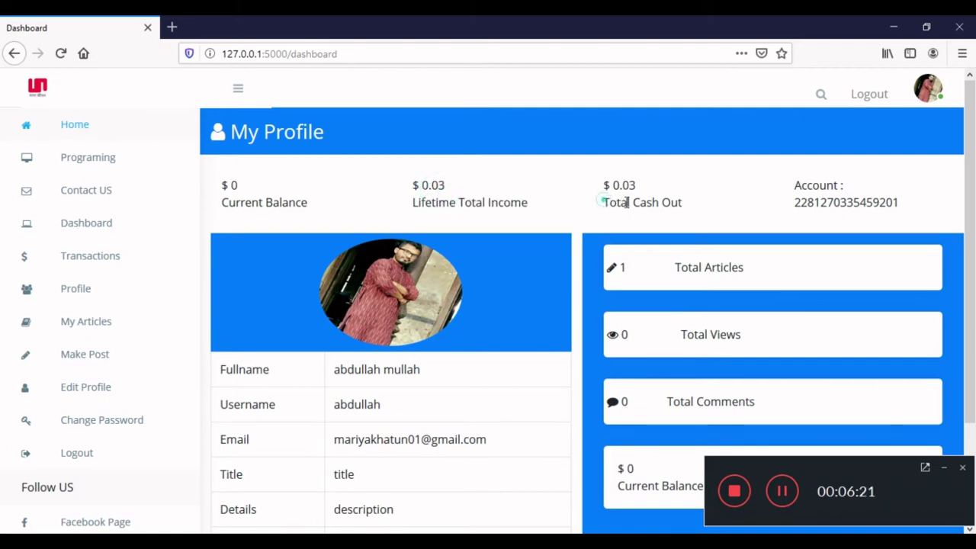
{"action": "left_click_drag", "start_coordinate": [604, 202], "coordinate": [724, 204]}
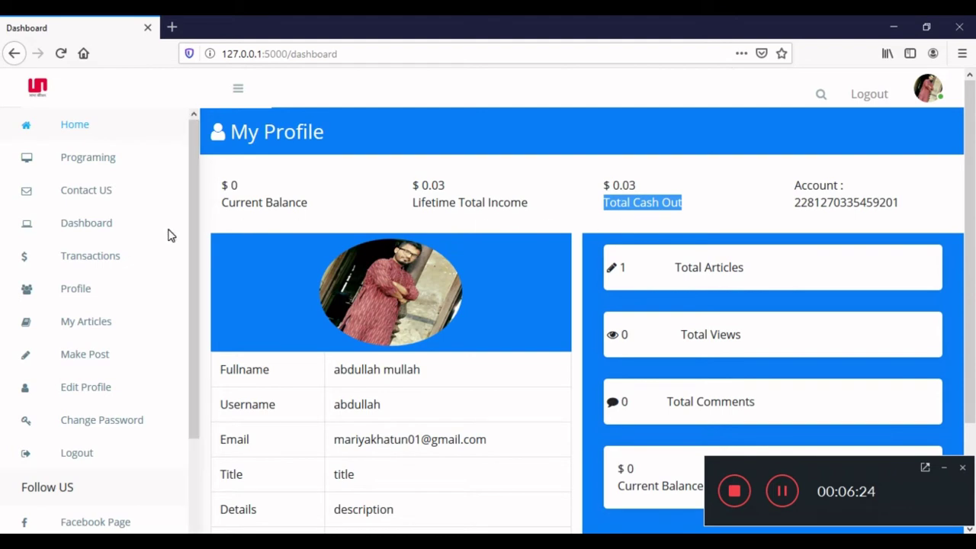
{"action": "left_click", "coordinate": [80, 259]}
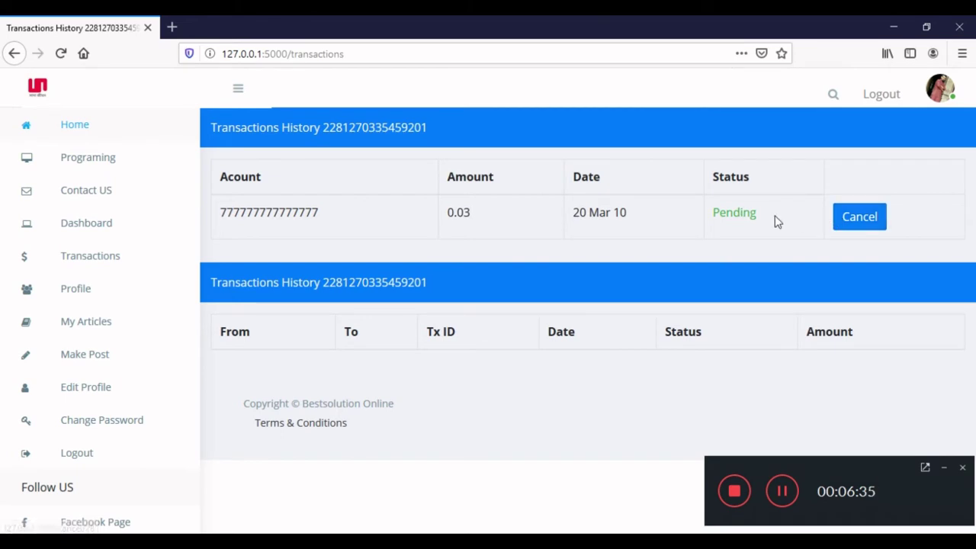
{"action": "left_click", "coordinate": [846, 221]}
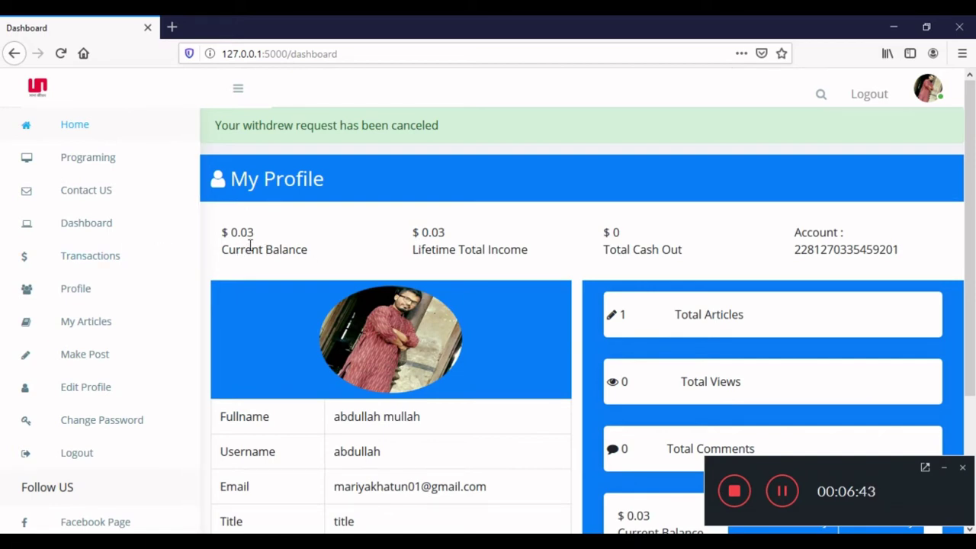
{"action": "scroll", "coordinate": [250, 245], "scroll_direction": "down", "scroll_amount": 3}
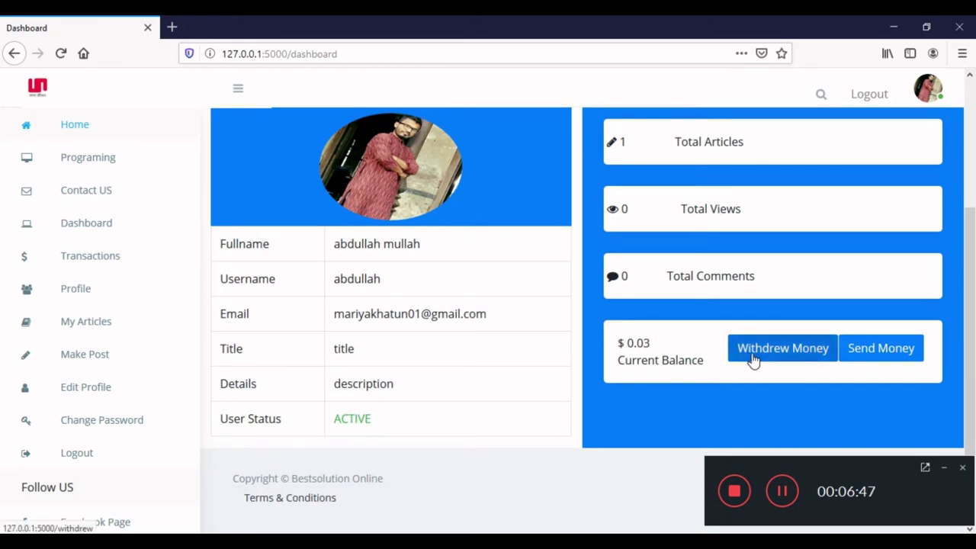
Submit a new 0.03 withdrawal to a different bKash number, leaving a $0 balance.
{"action": "left_click", "coordinate": [752, 359]}
{"action": "left_click", "coordinate": [607, 235]}
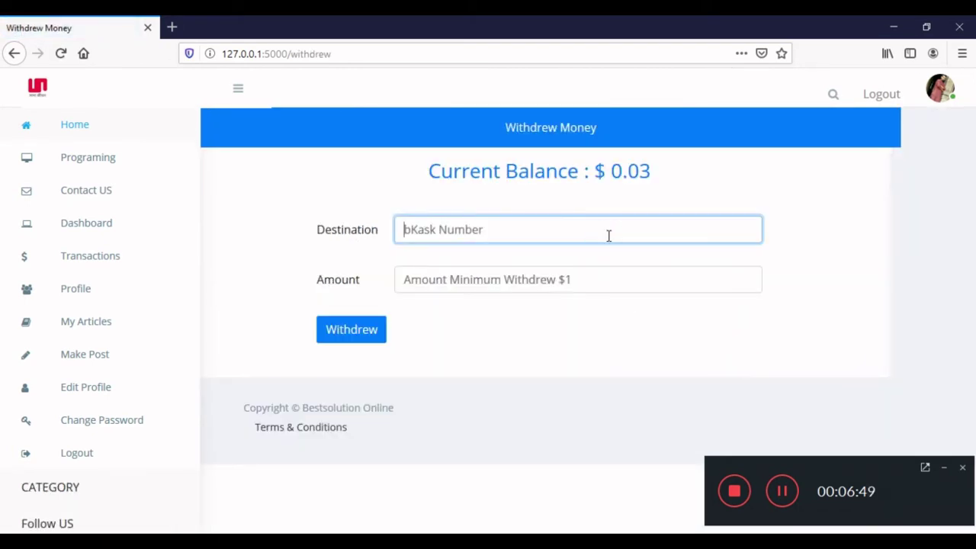
{"action": "type", "text": "88888888888"}
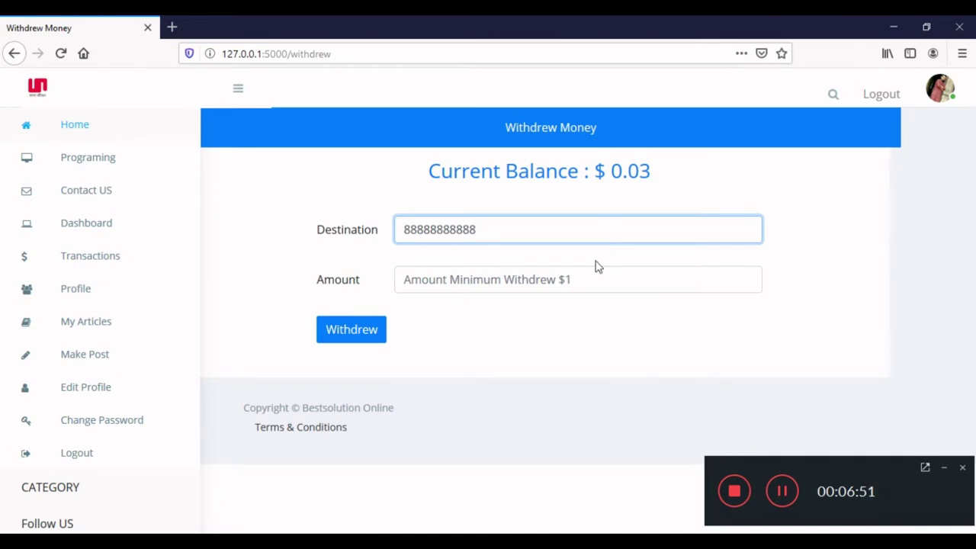
{"action": "type", "text": "0.0"}
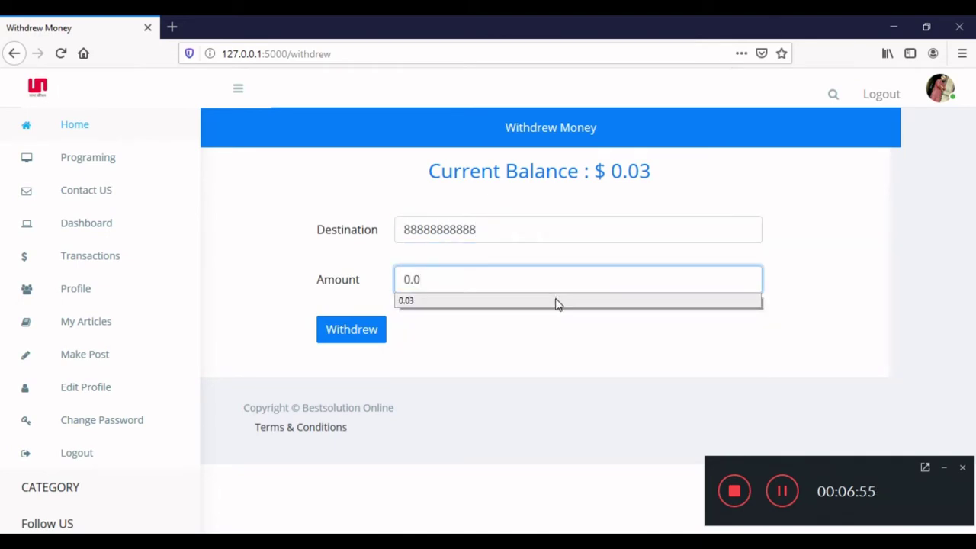
{"action": "left_click", "coordinate": [555, 302]}
{"action": "left_click", "coordinate": [339, 334]}
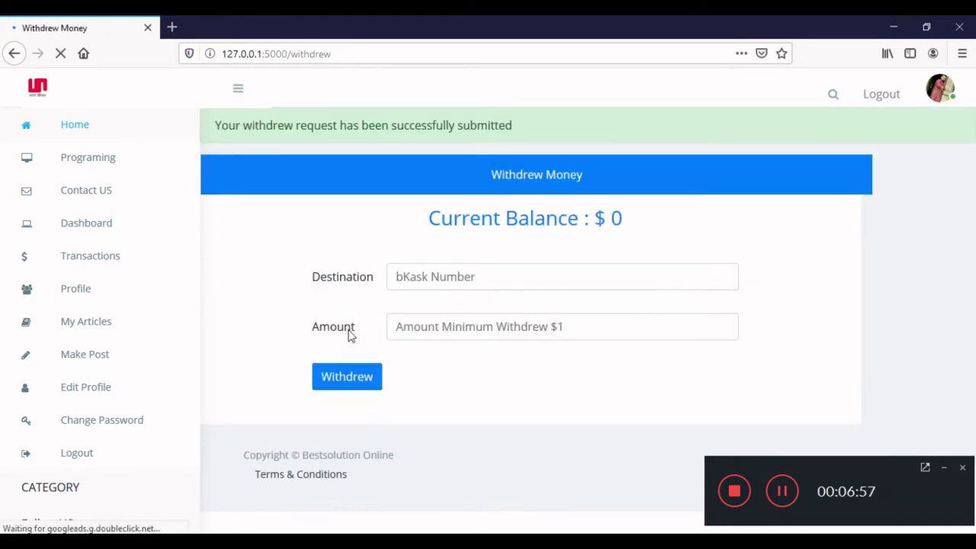
{"action": "left_click", "coordinate": [81, 223]}
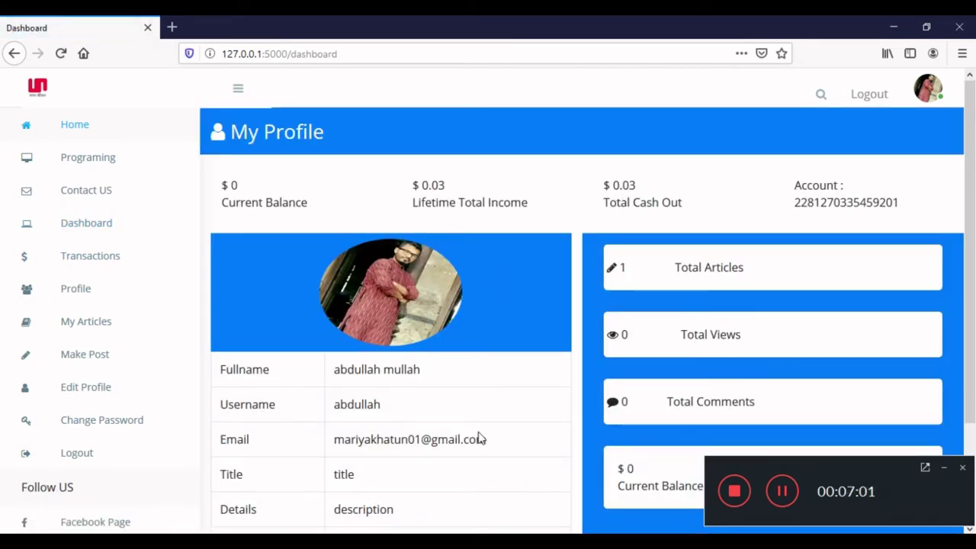
As admin, approve the pending $0.03 withdrawal in All User Payments History.
{"action": "key", "text": "alt+Tab"}
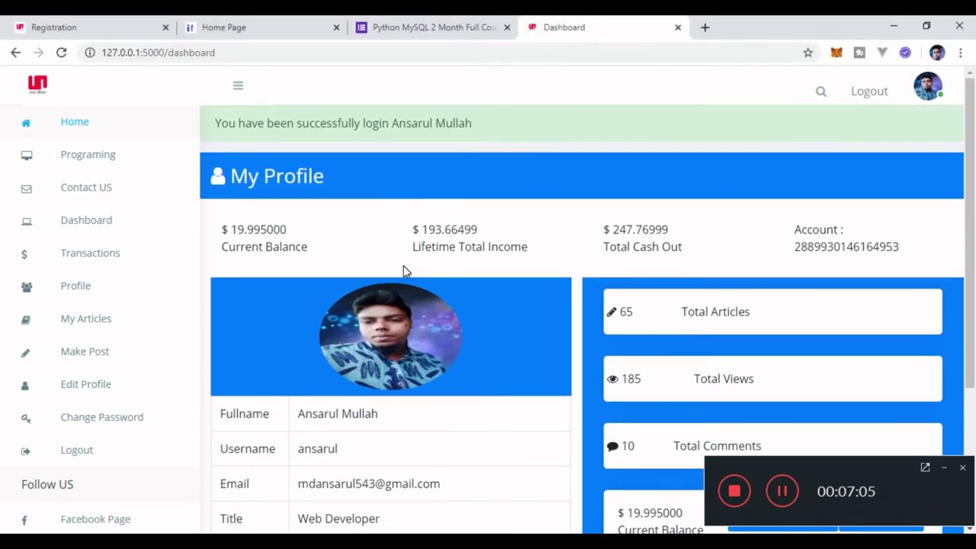
{"action": "scroll", "coordinate": [54, 374], "scroll_direction": "down", "scroll_amount": 6}
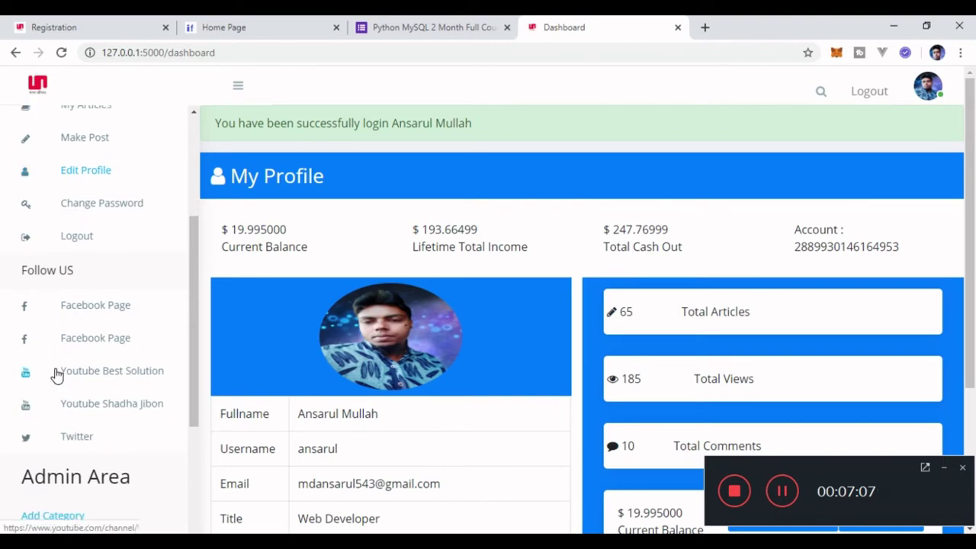
{"action": "scroll", "coordinate": [55, 374], "scroll_direction": "down", "scroll_amount": 3}
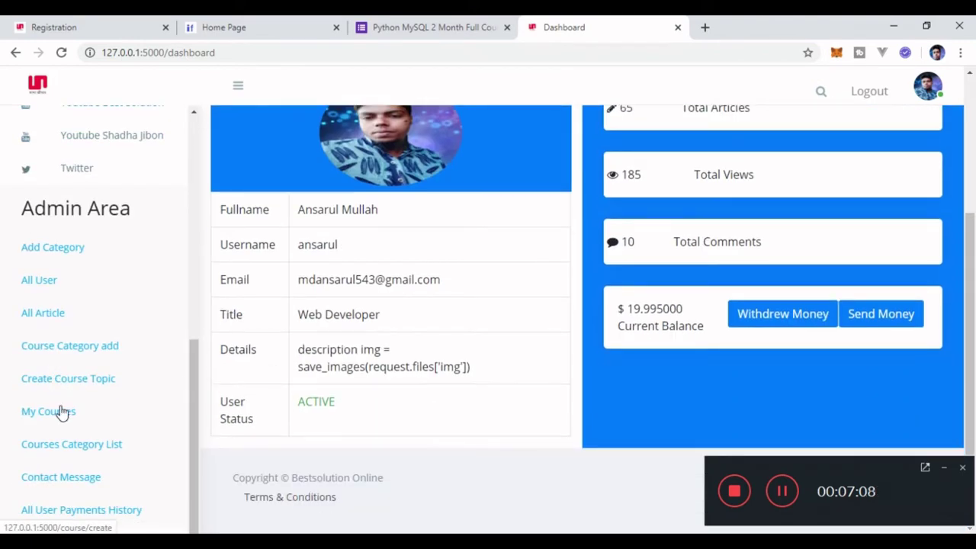
{"action": "left_click", "coordinate": [89, 510]}
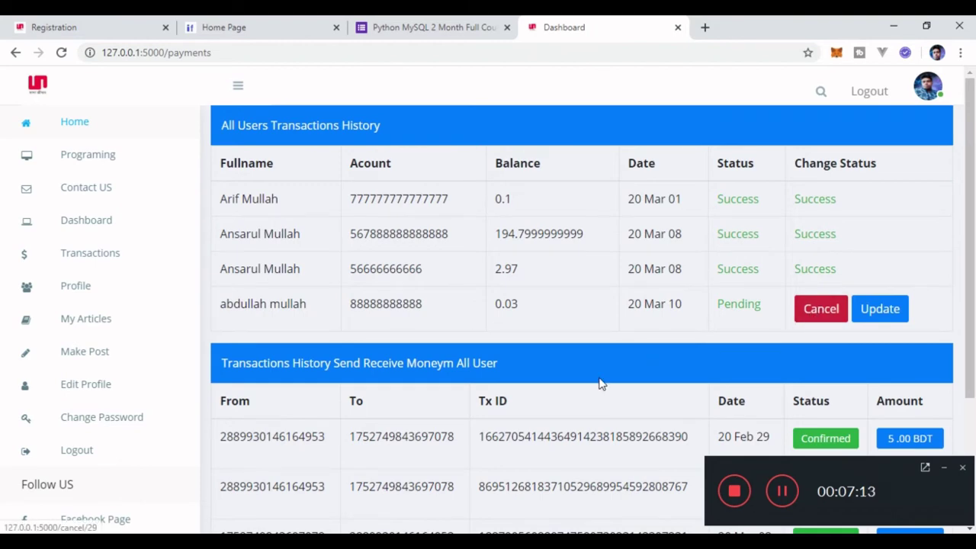
{"action": "key", "text": "alt+Tab"}
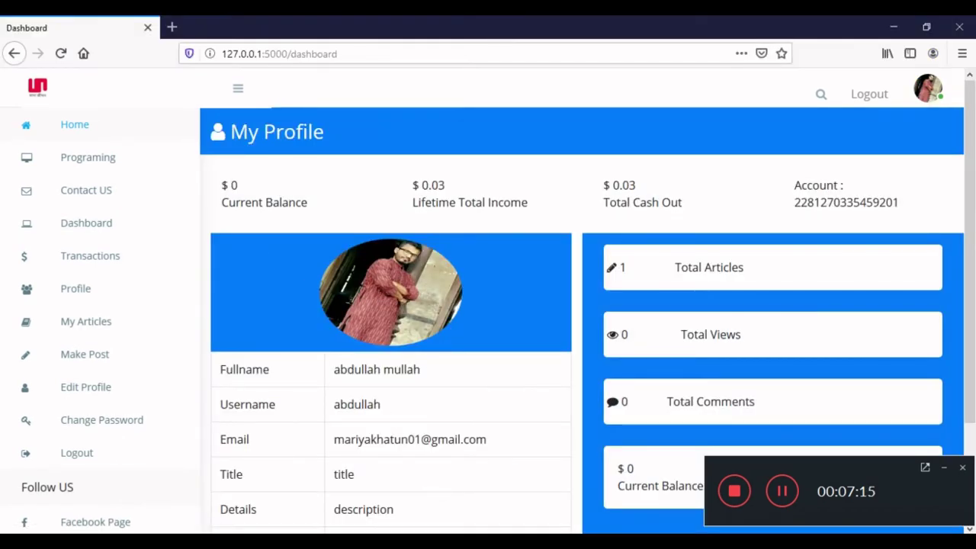
{"action": "key", "text": "alt+Tab"}
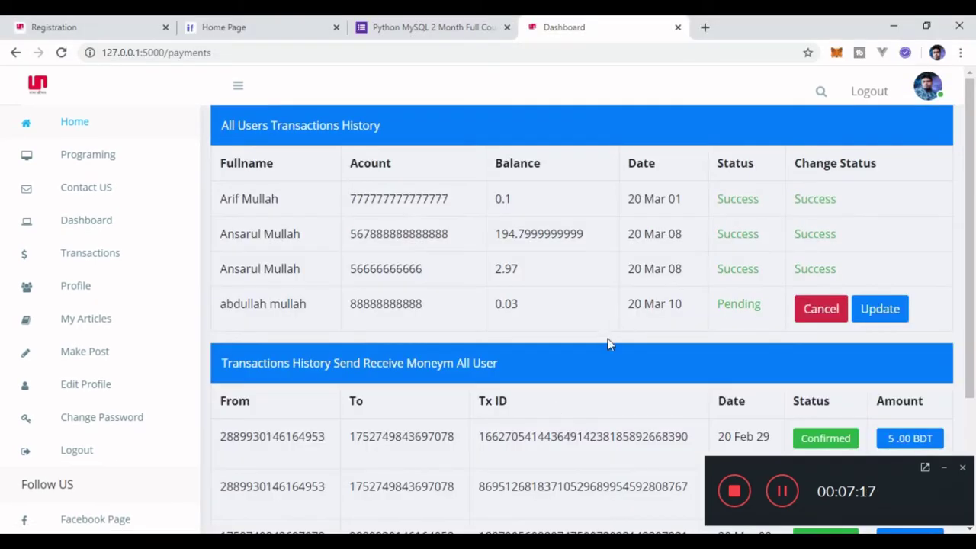
{"action": "left_click", "coordinate": [880, 311]}
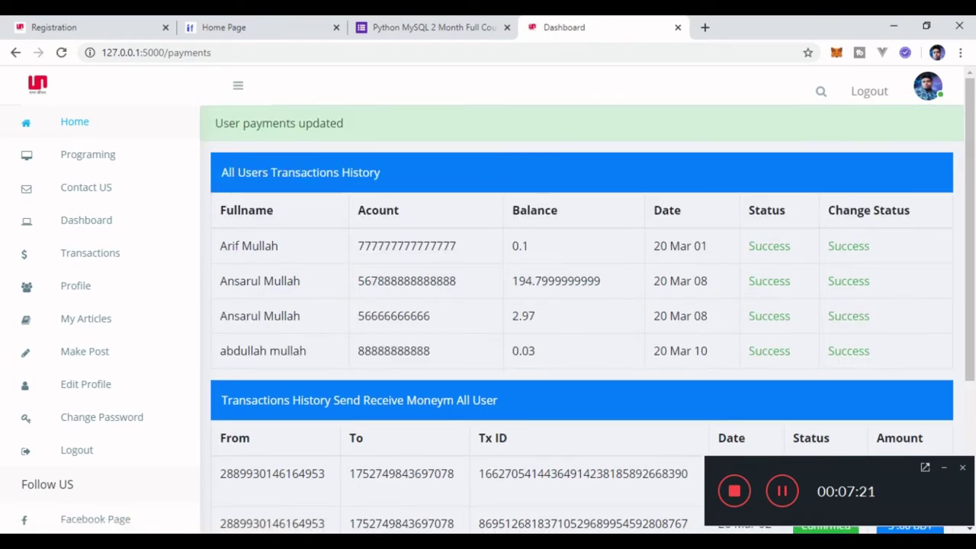
{"action": "key", "text": "alt+Tab"}
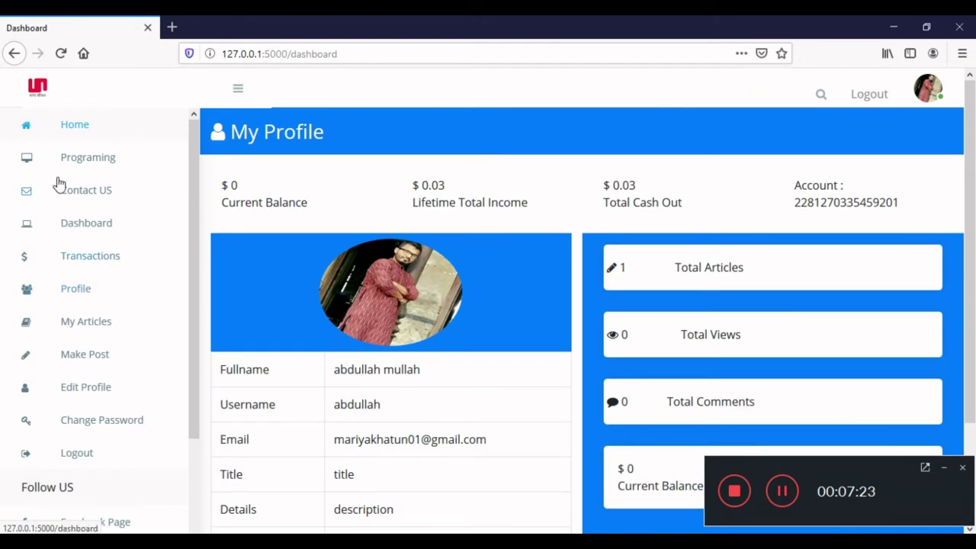
Check that the user's $0.03 withdrawal now shows Success in both histories.
{"action": "left_click", "coordinate": [61, 53]}
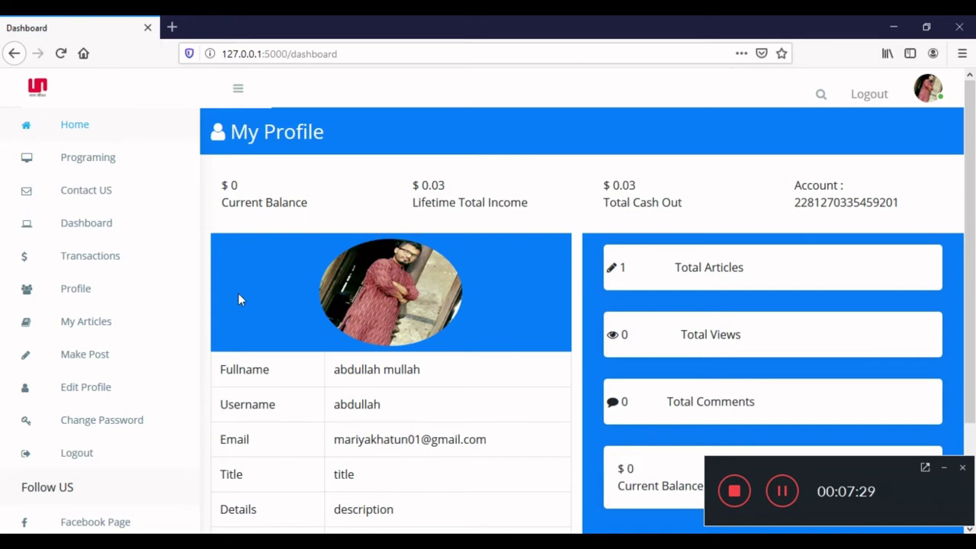
{"action": "left_click", "coordinate": [93, 268]}
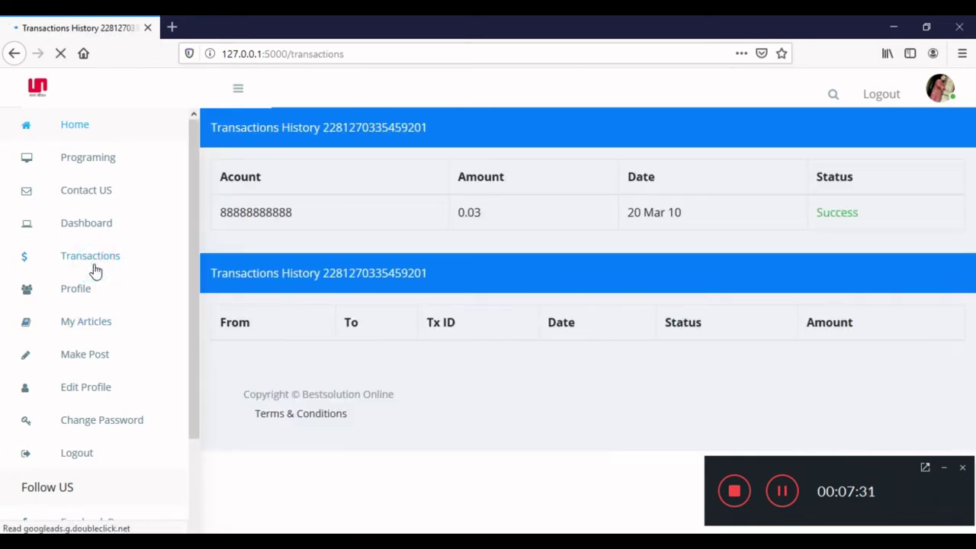
{"action": "double_click", "coordinate": [829, 211]}
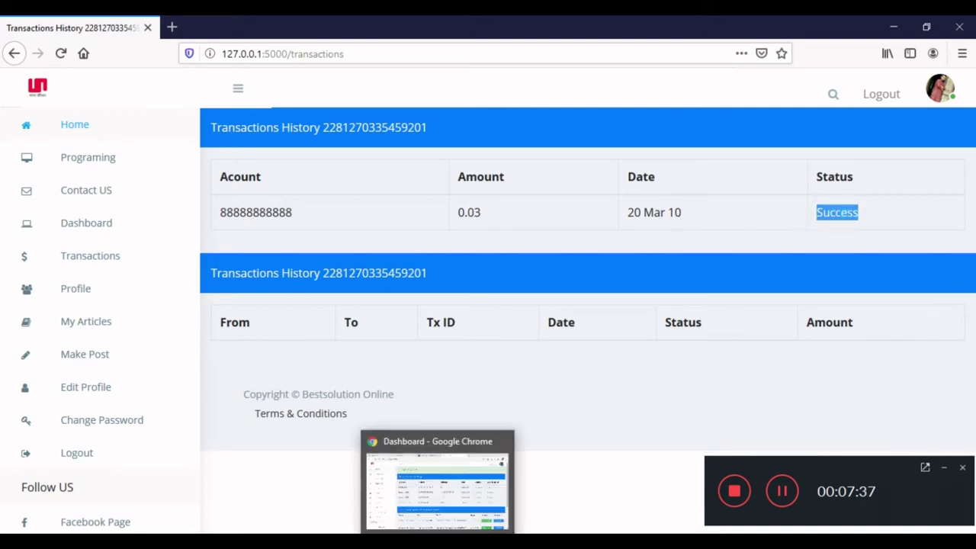
{"action": "left_click", "coordinate": [437, 488]}
{"action": "key", "text": "alt+Tab"}
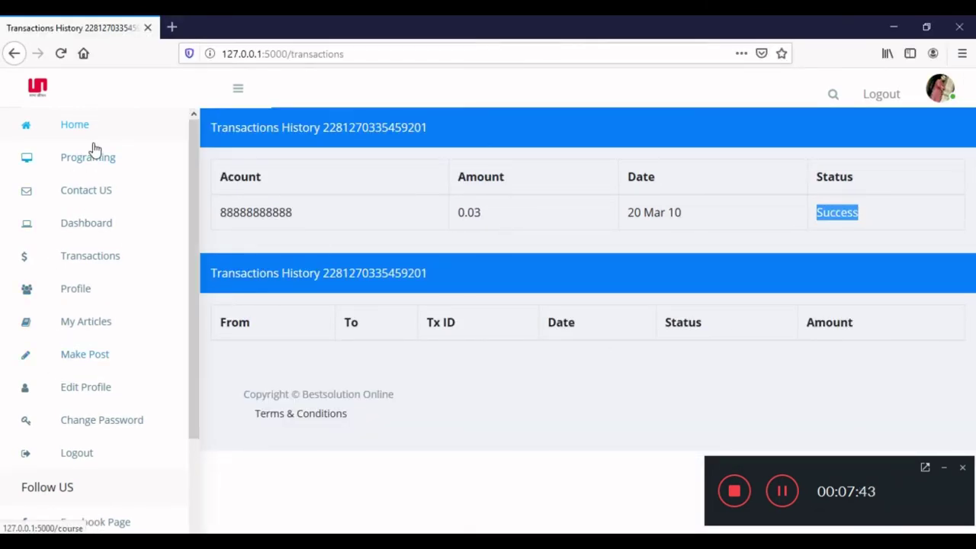
Copy the recipient's account number from their profile dashboard.
{"action": "left_click", "coordinate": [82, 226]}
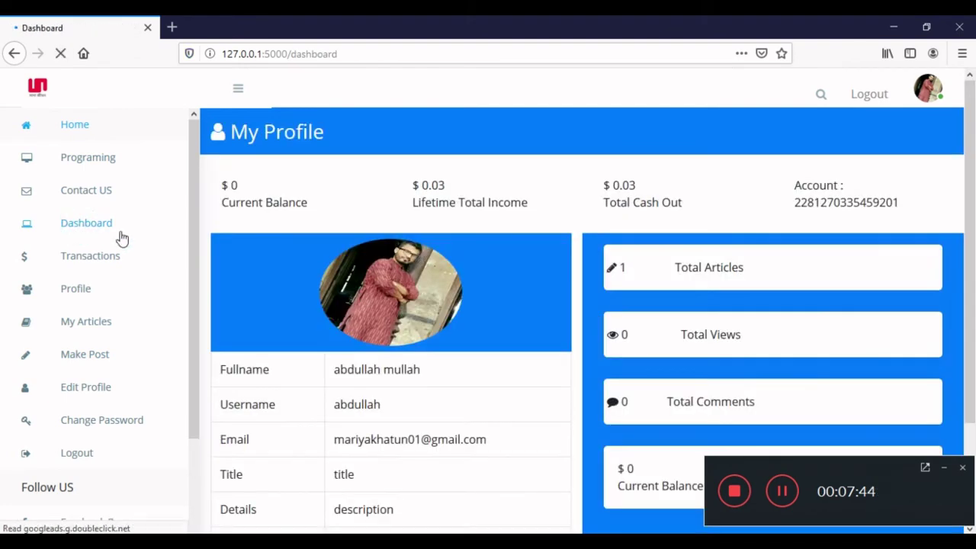
{"action": "double_click", "coordinate": [862, 202]}
{"action": "right_click", "coordinate": [860, 199]}
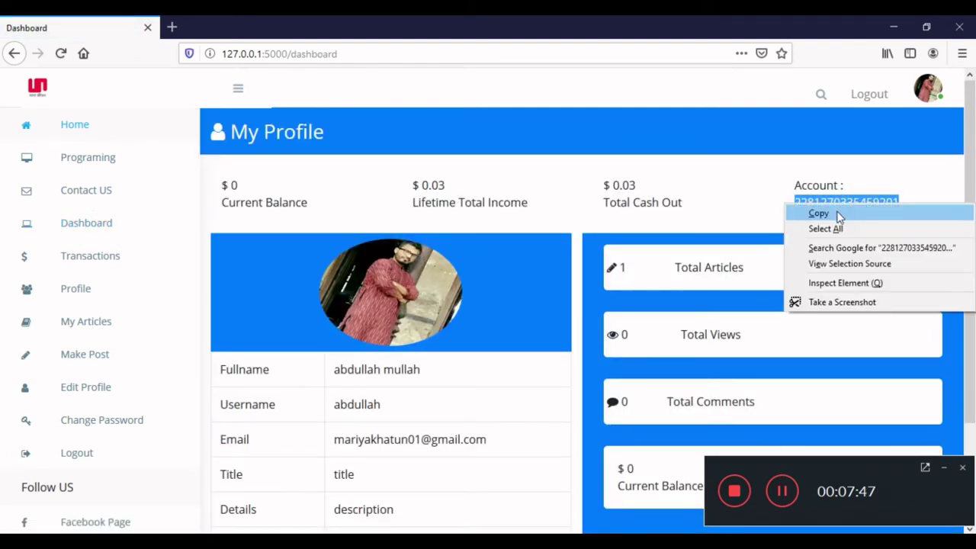
{"action": "left_click", "coordinate": [836, 213]}
{"action": "key", "text": "alt+Tab"}
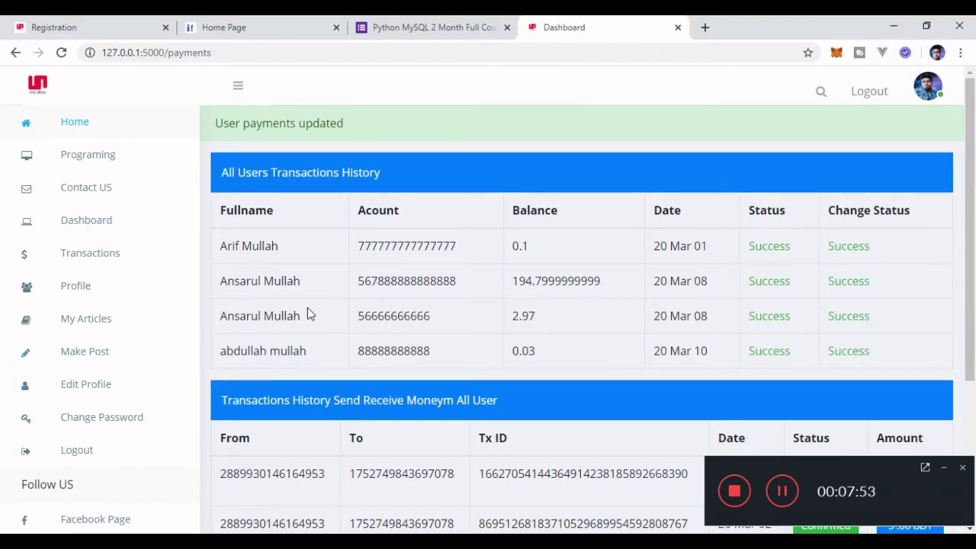
Send 9 to the pasted recipient account, leaving the sender a $10.995 balance.
{"action": "left_click", "coordinate": [88, 221]}
{"action": "scroll", "coordinate": [546, 221], "scroll_direction": "down", "scroll_amount": 2}
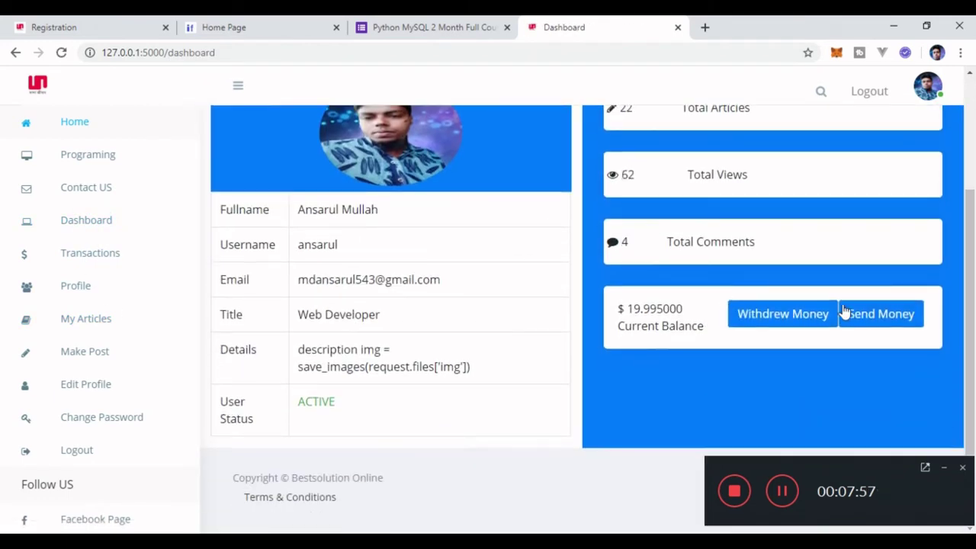
{"action": "left_click", "coordinate": [852, 314]}
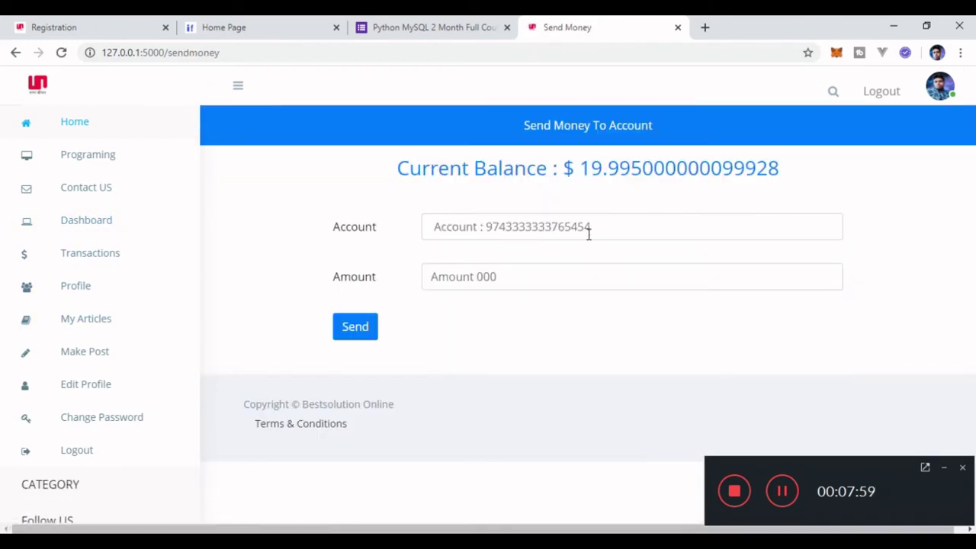
{"action": "left_click", "coordinate": [587, 228]}
{"action": "right_click", "coordinate": [588, 228]}
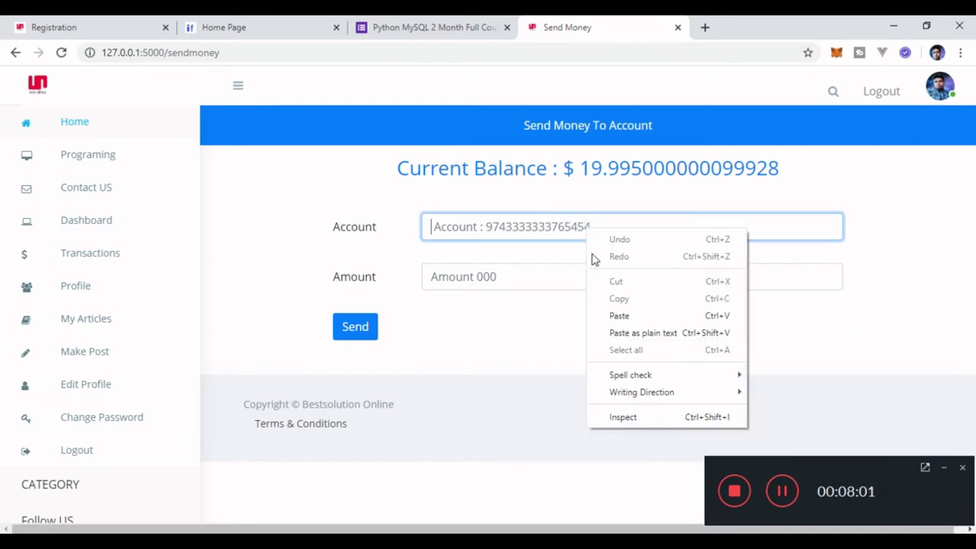
{"action": "left_click", "coordinate": [618, 315]}
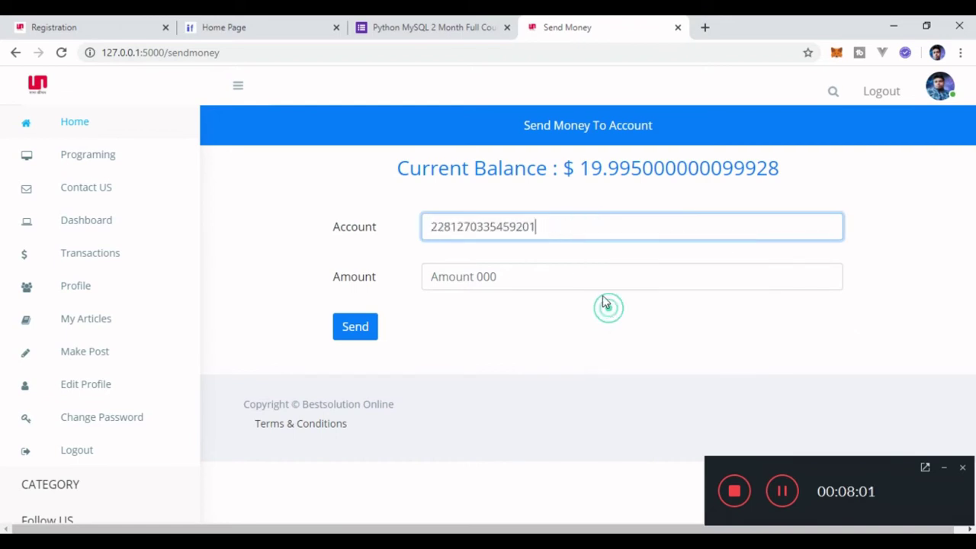
{"action": "left_click", "coordinate": [533, 274]}
{"action": "type", "text": "9"}
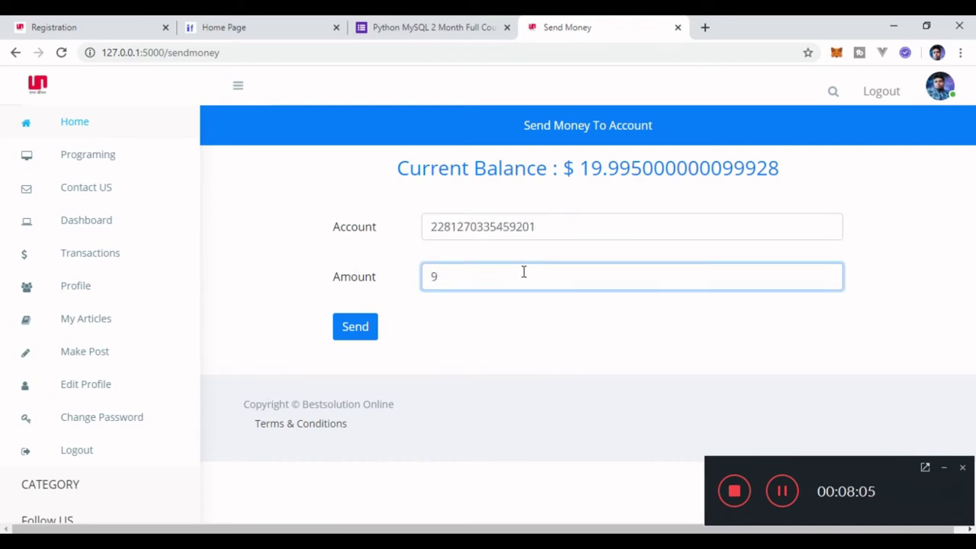
{"action": "left_click", "coordinate": [355, 333]}
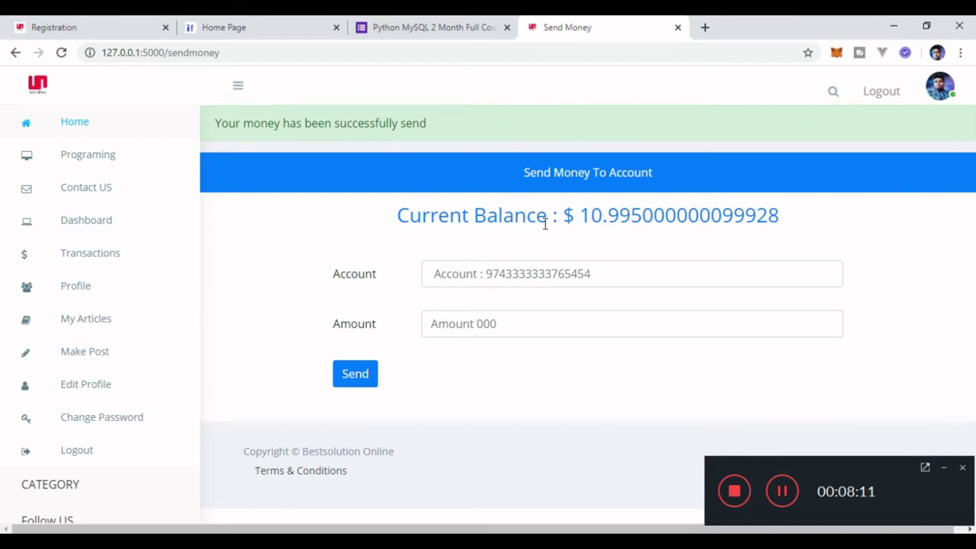
{"action": "left_click", "coordinate": [73, 224]}
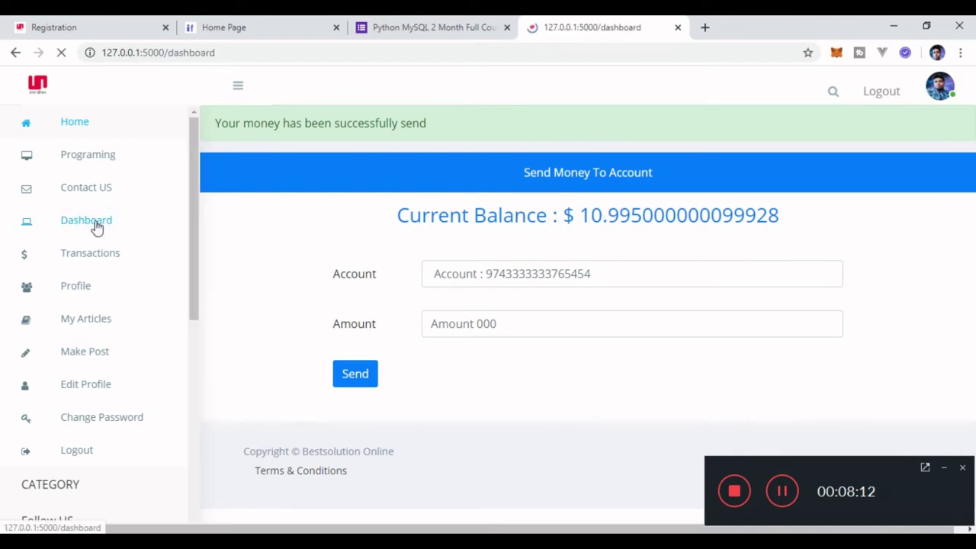
Locate the new Confirmed -9.00 BDT transfer in the sender's transaction history.
{"action": "left_click", "coordinate": [87, 252]}
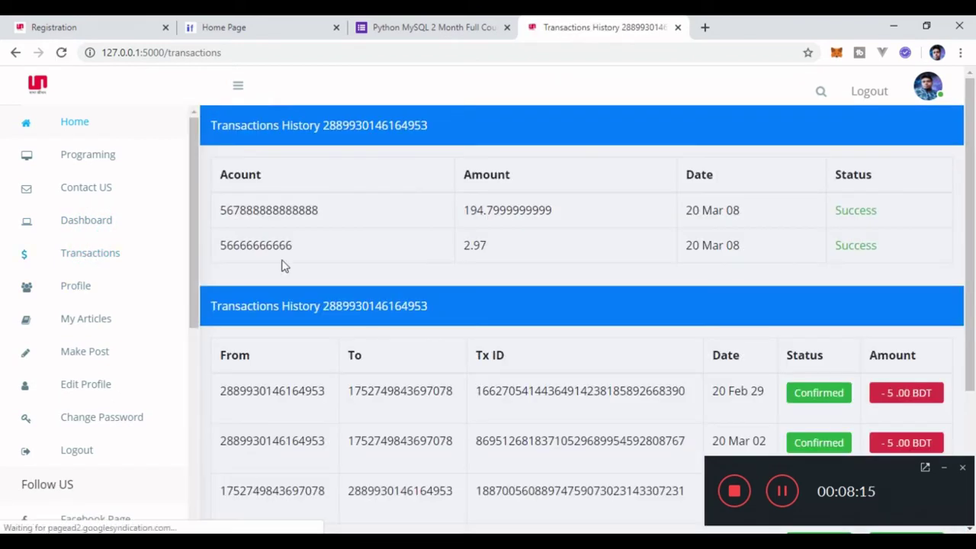
{"action": "scroll", "coordinate": [534, 271], "scroll_direction": "down", "scroll_amount": 3}
{"action": "scroll", "coordinate": [534, 271], "scroll_direction": "down", "scroll_amount": 1}
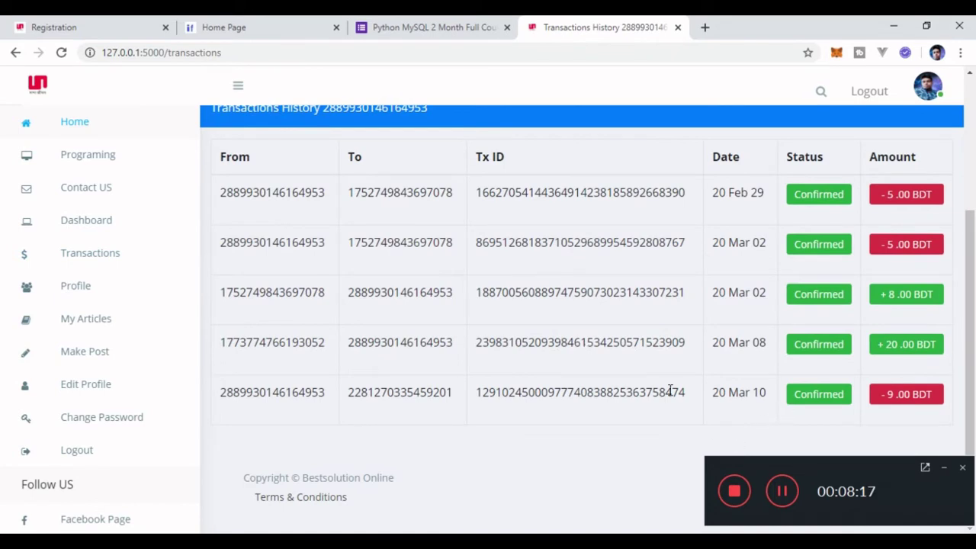
{"action": "triple_click", "coordinate": [896, 393]}
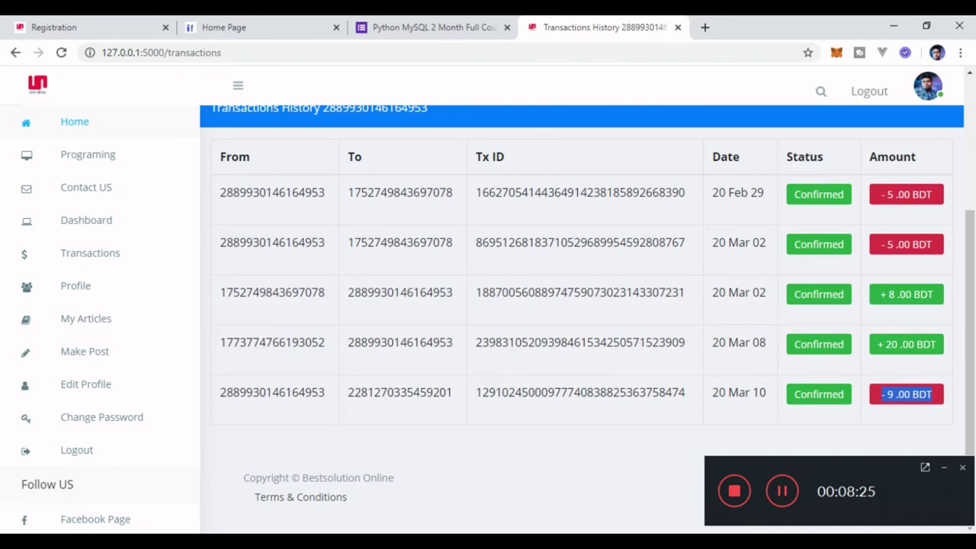
{"action": "key", "text": "alt+Tab"}
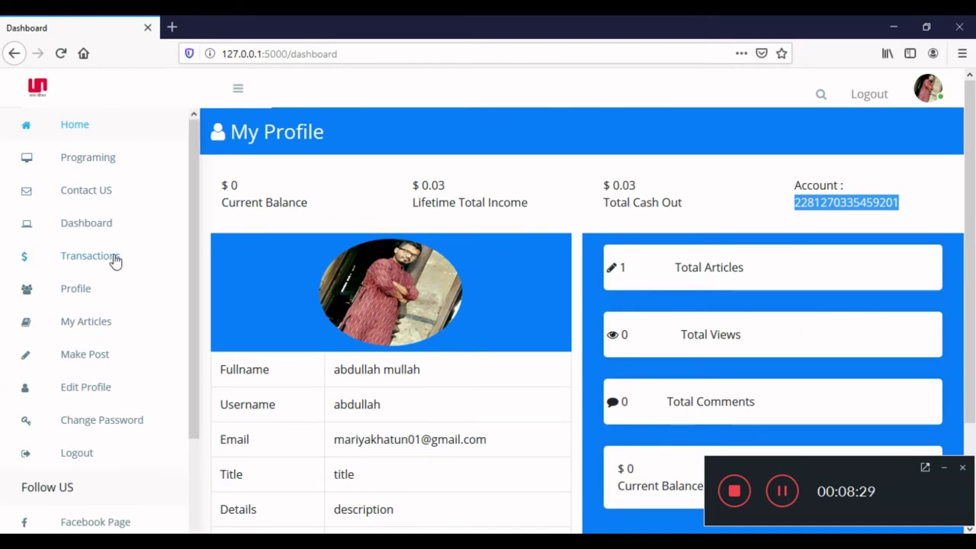
Refresh the recipient's dashboard to $9 and highlight the +9.00 BDT transfer's From, To, Tx ID and Date.
{"action": "left_click", "coordinate": [72, 225]}
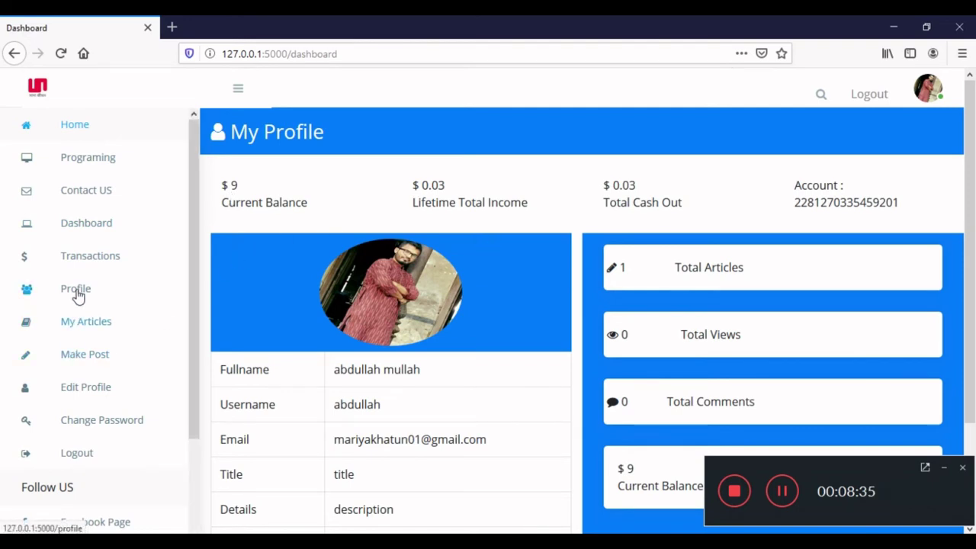
{"action": "left_click", "coordinate": [91, 261]}
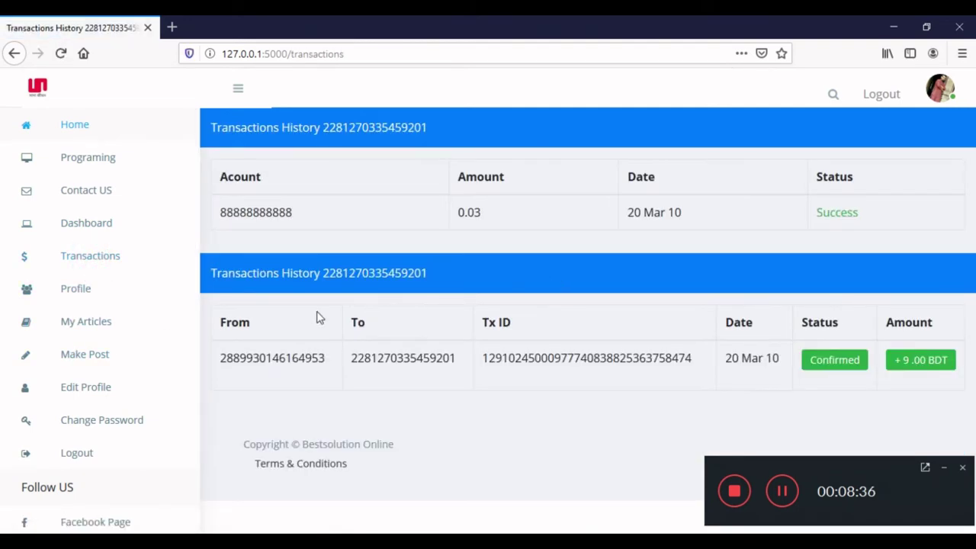
{"action": "double_click", "coordinate": [259, 358]}
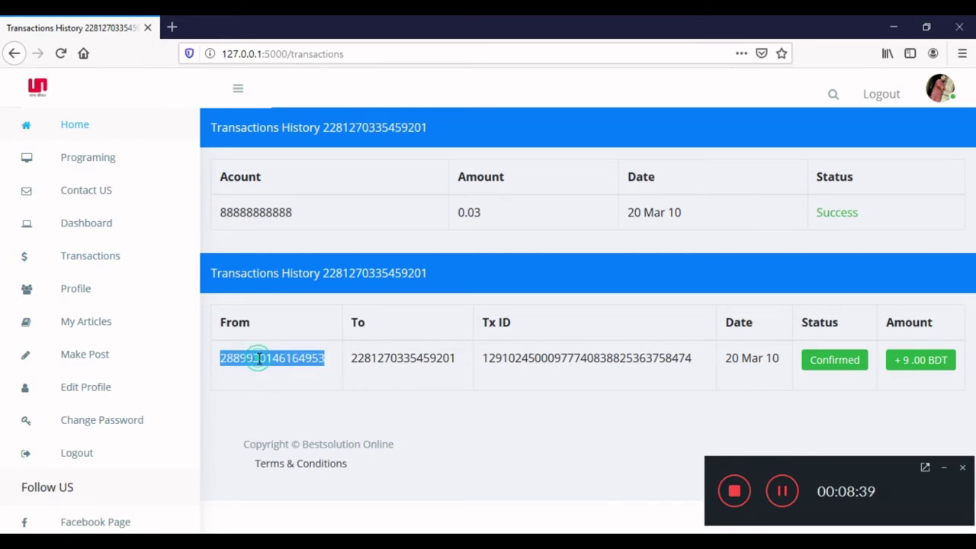
{"action": "double_click", "coordinate": [373, 359]}
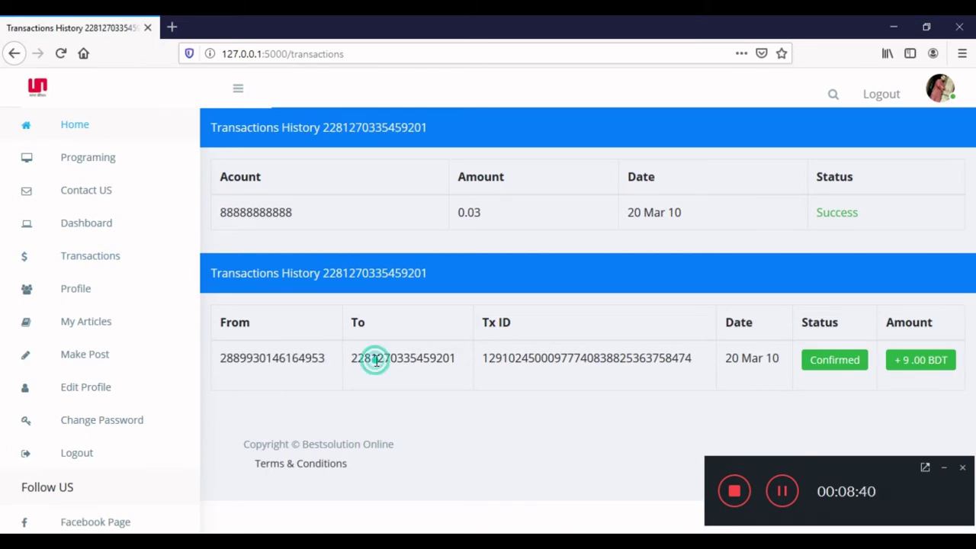
{"action": "double_click", "coordinate": [259, 358]}
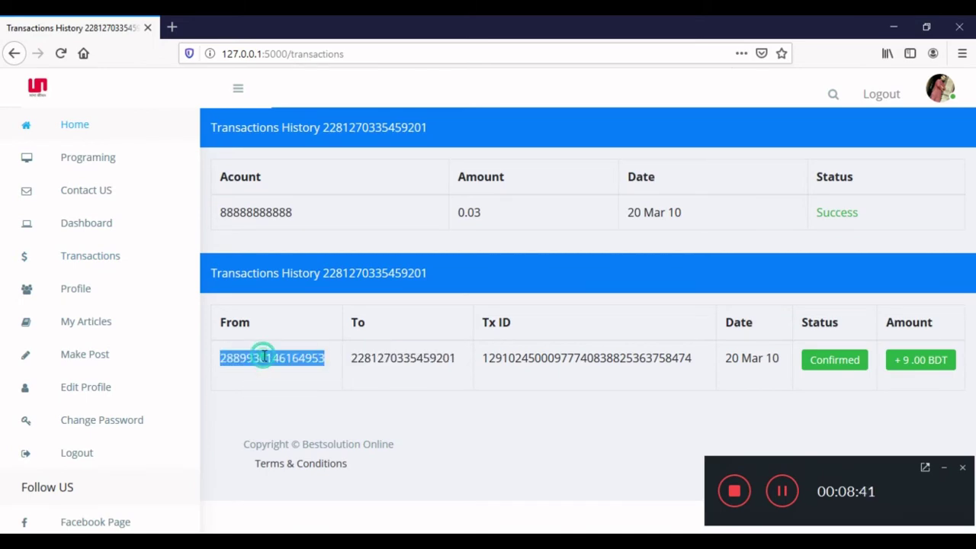
{"action": "double_click", "coordinate": [375, 360]}
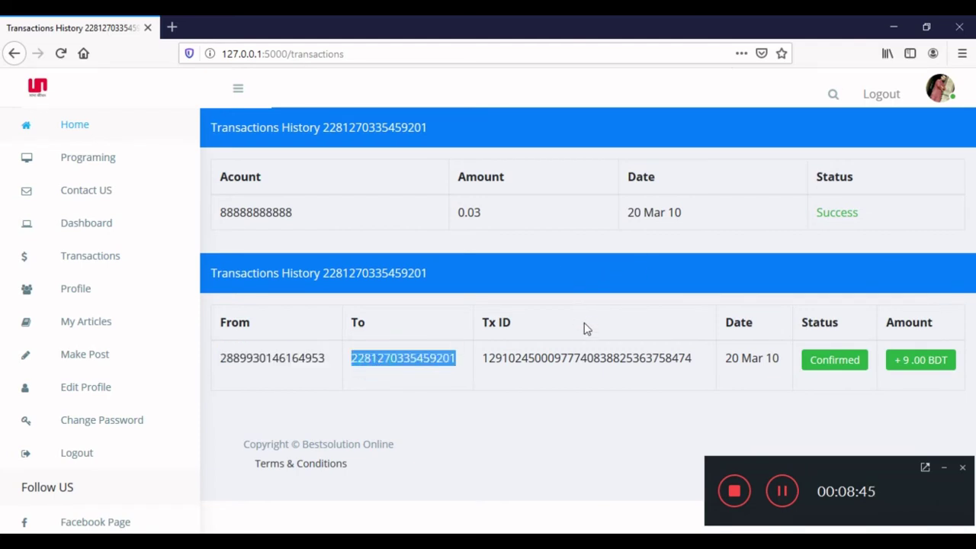
{"action": "double_click", "coordinate": [555, 360]}
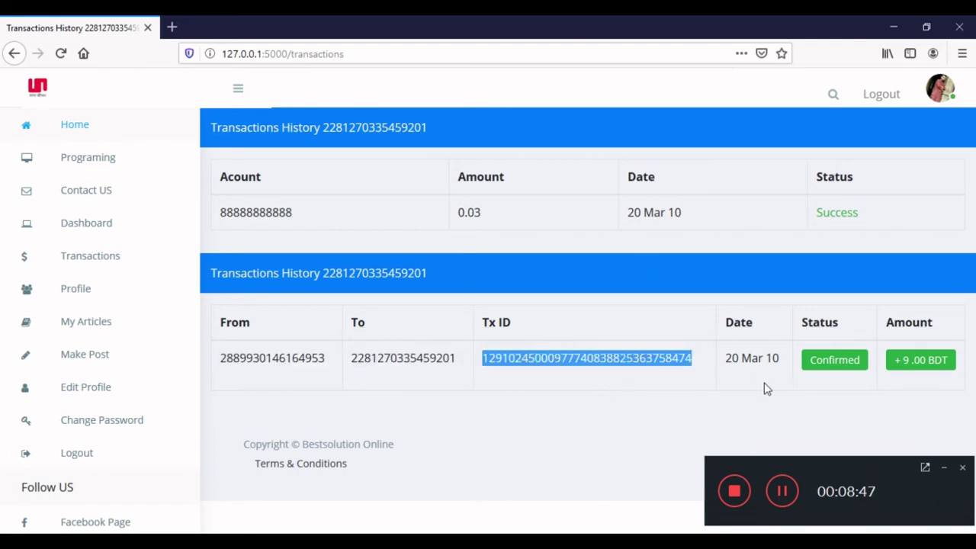
{"action": "double_click", "coordinate": [736, 361]}
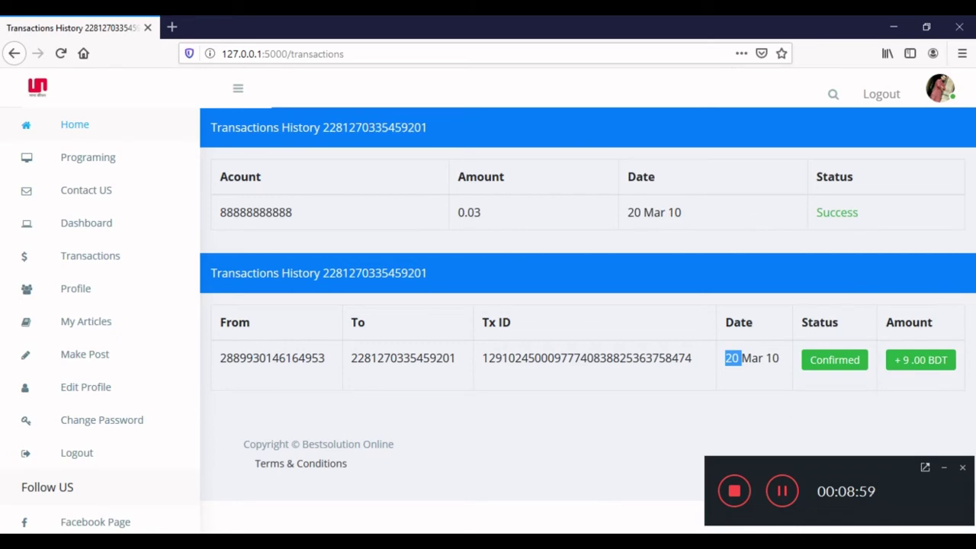
{"action": "left_click", "coordinate": [432, 512]}
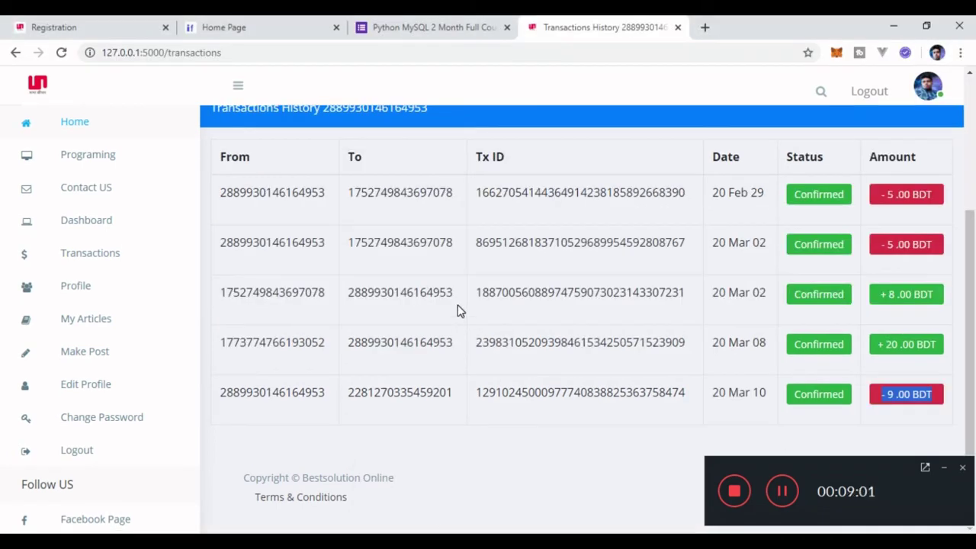
Log in to the live bestsolution.me site from its Registration tab using the saved credentials.
{"action": "scroll", "coordinate": [459, 310], "scroll_direction": "up", "scroll_amount": 3}
{"action": "scroll", "coordinate": [459, 309], "scroll_direction": "down", "scroll_amount": 2}
{"action": "scroll", "coordinate": [435, 308], "scroll_direction": "up", "scroll_amount": 2}
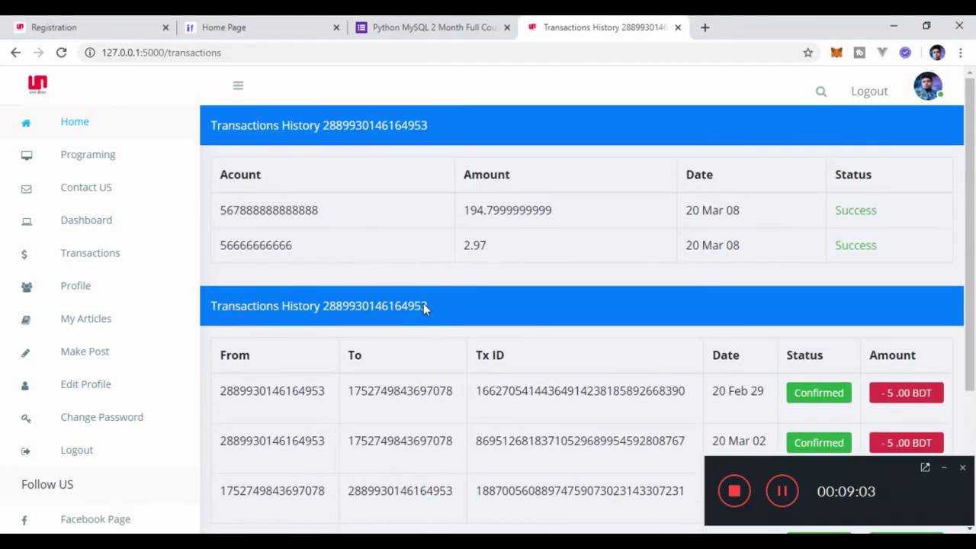
{"action": "left_click", "coordinate": [34, 25]}
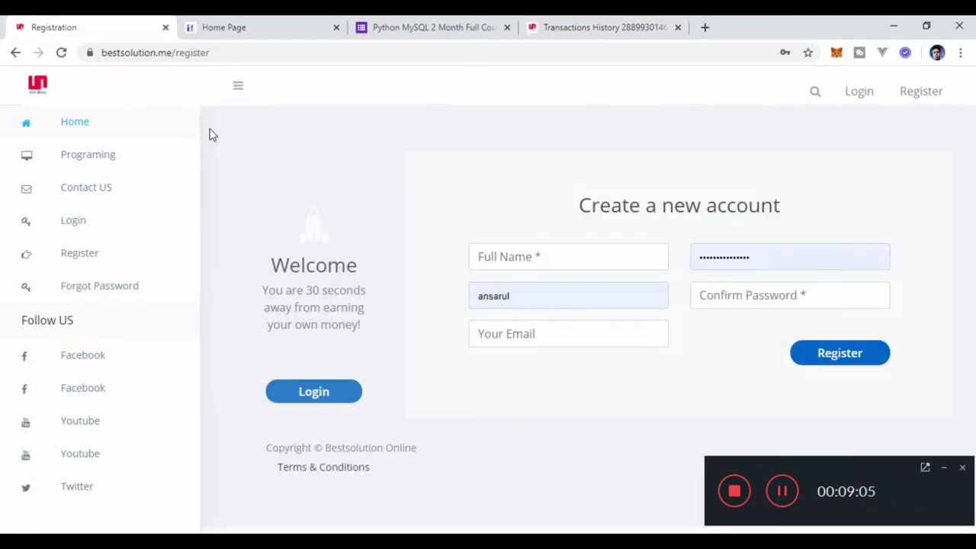
{"action": "left_click", "coordinate": [311, 392]}
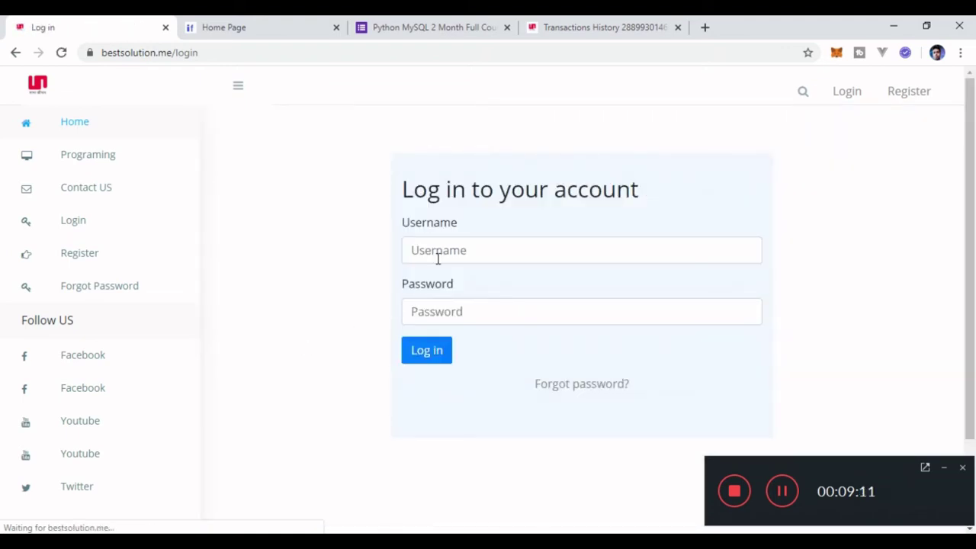
{"action": "left_click", "coordinate": [428, 352]}
{"action": "left_click", "coordinate": [430, 353]}
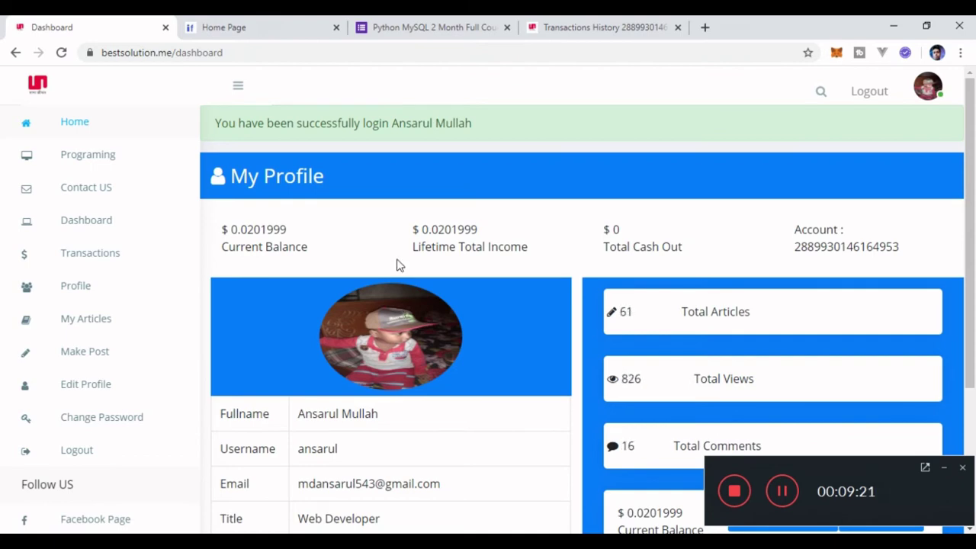
Browse the live home page's articles, then load bestsolution.me/transactions showing withdrawals and -5.00 BDT transfers.
{"action": "scroll", "coordinate": [396, 265], "scroll_direction": "down", "scroll_amount": 3}
{"action": "scroll", "coordinate": [396, 265], "scroll_direction": "up", "scroll_amount": 3}
{"action": "scroll", "coordinate": [396, 264], "scroll_direction": "down", "scroll_amount": 1}
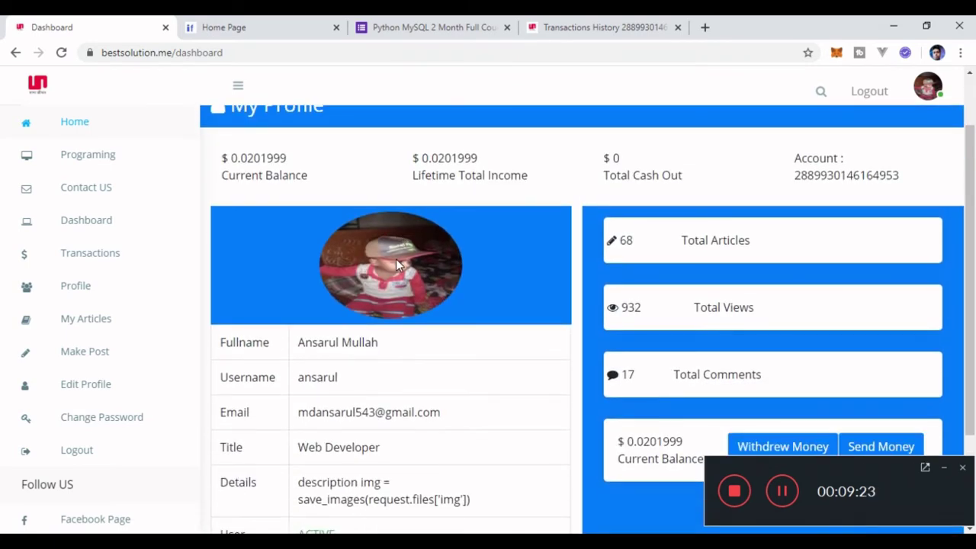
{"action": "scroll", "coordinate": [396, 265], "scroll_direction": "up", "scroll_amount": 1}
{"action": "left_click", "coordinate": [96, 137]}
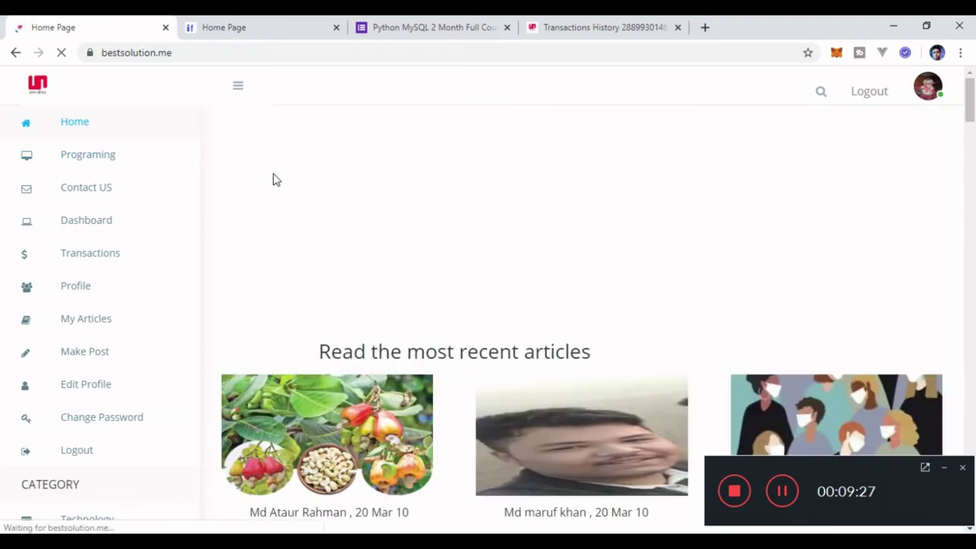
{"action": "scroll", "coordinate": [272, 178], "scroll_direction": "down", "scroll_amount": 3}
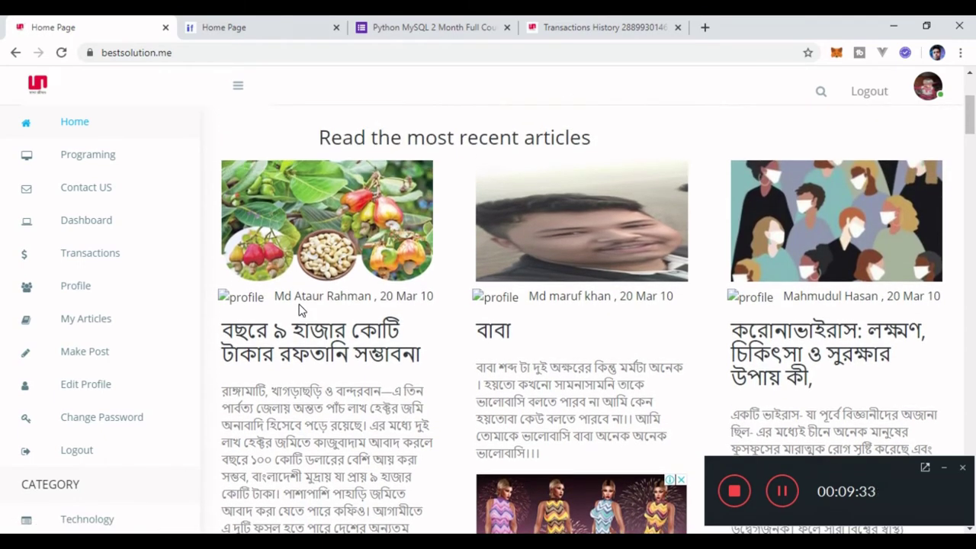
{"action": "scroll", "coordinate": [298, 309], "scroll_direction": "down", "scroll_amount": 1}
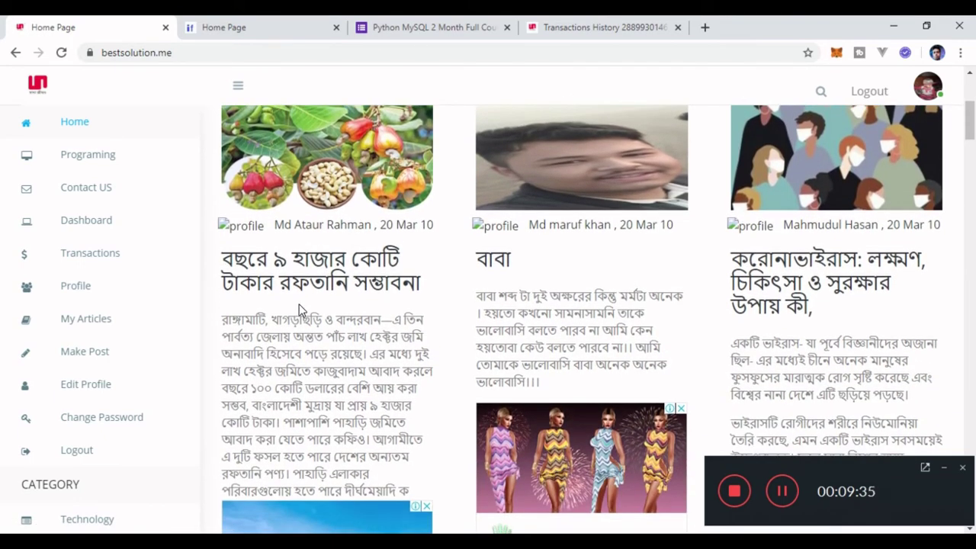
{"action": "scroll", "coordinate": [299, 310], "scroll_direction": "up", "scroll_amount": 1}
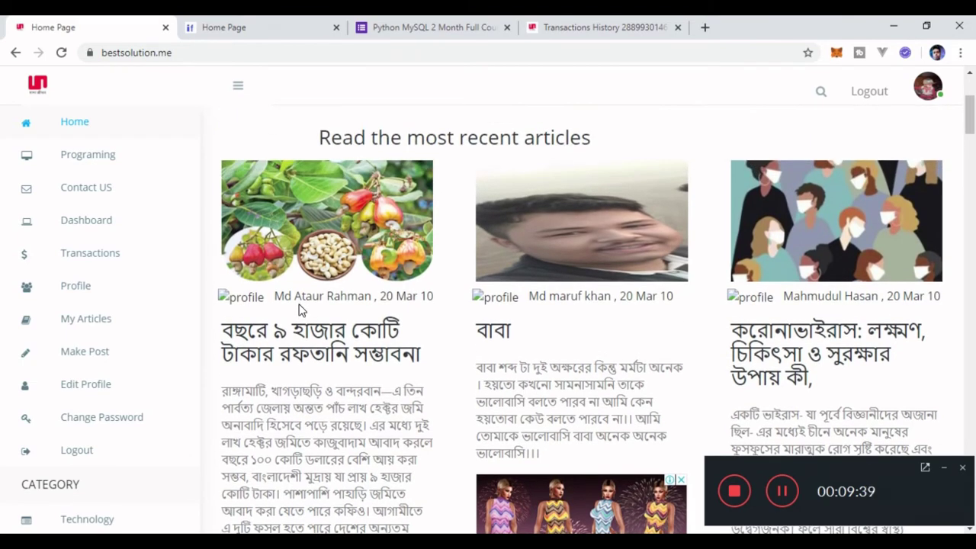
{"action": "scroll", "coordinate": [298, 309], "scroll_direction": "up", "scroll_amount": 1}
{"action": "scroll", "coordinate": [299, 310], "scroll_direction": "down", "scroll_amount": 1}
{"action": "left_click", "coordinate": [92, 263]}
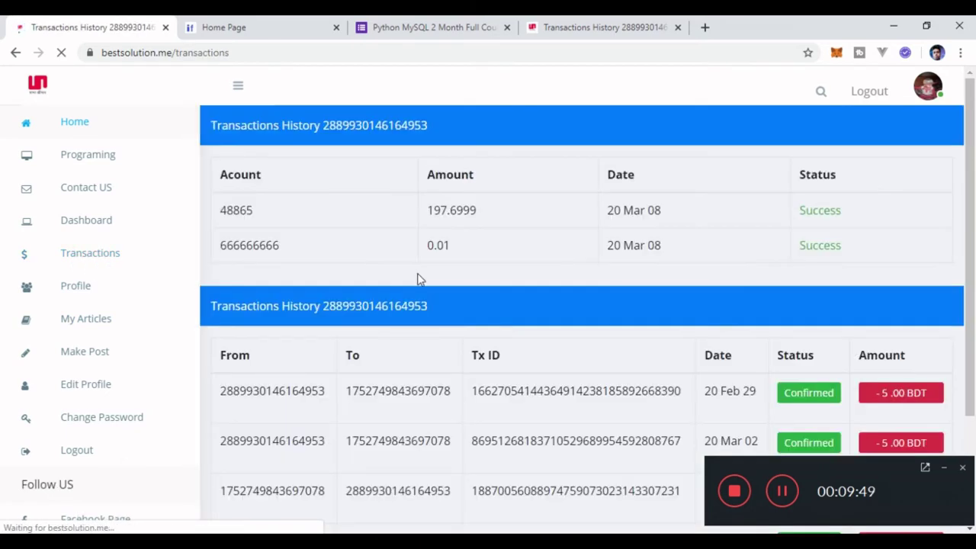
Open the Admin Area's All User Payments History page on /payments.
{"action": "scroll", "coordinate": [418, 279], "scroll_direction": "down", "scroll_amount": 2}
{"action": "scroll", "coordinate": [104, 381], "scroll_direction": "down", "scroll_amount": 6}
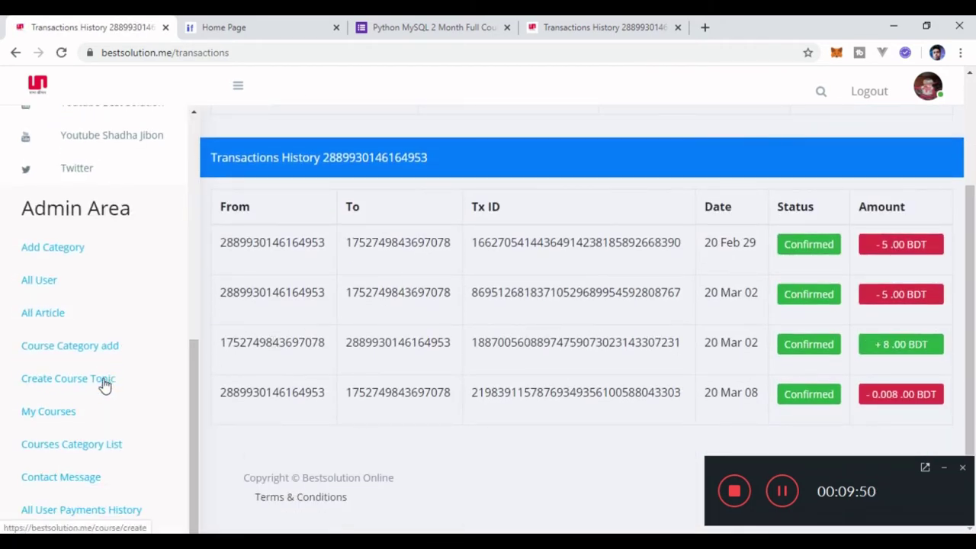
{"action": "left_click", "coordinate": [82, 509]}
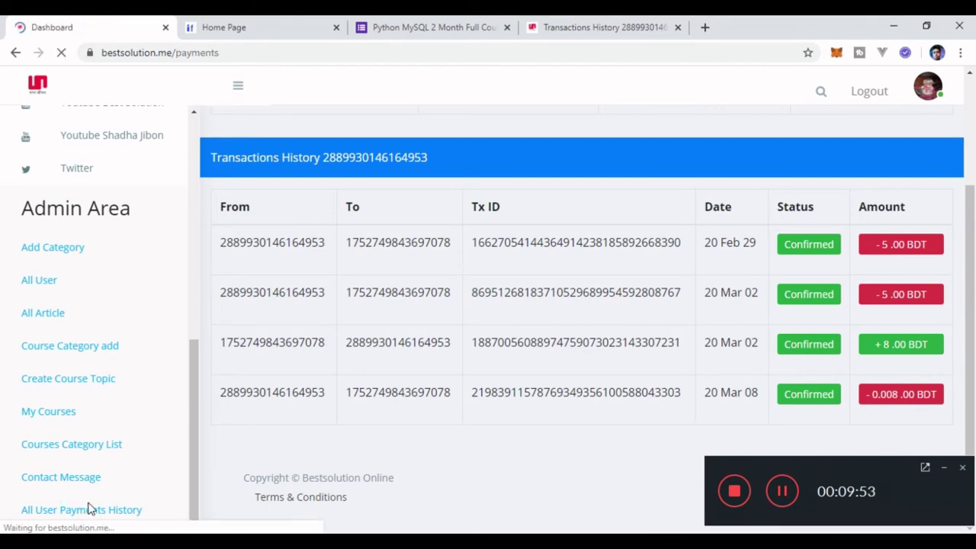
{"action": "scroll", "coordinate": [304, 365], "scroll_direction": "down", "scroll_amount": 2}
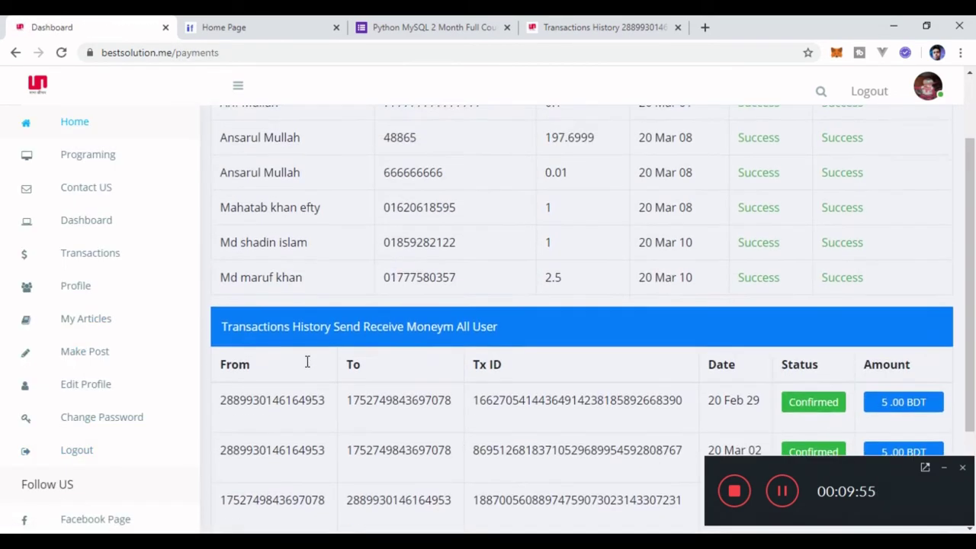
{"action": "scroll", "coordinate": [307, 362], "scroll_direction": "up", "scroll_amount": 2}
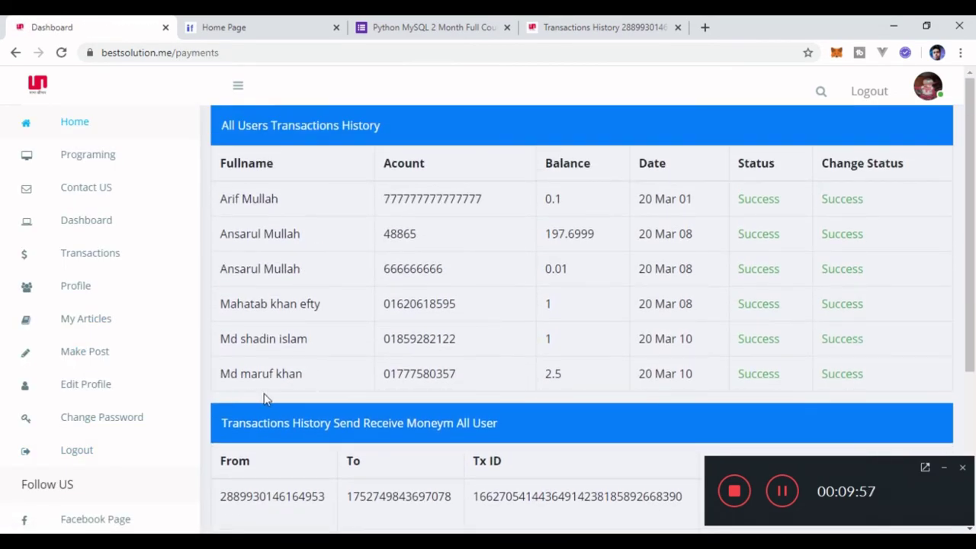
Highlight the 2.5 balance, review both payments tables, and open the Make New Articles form.
{"action": "double_click", "coordinate": [557, 375]}
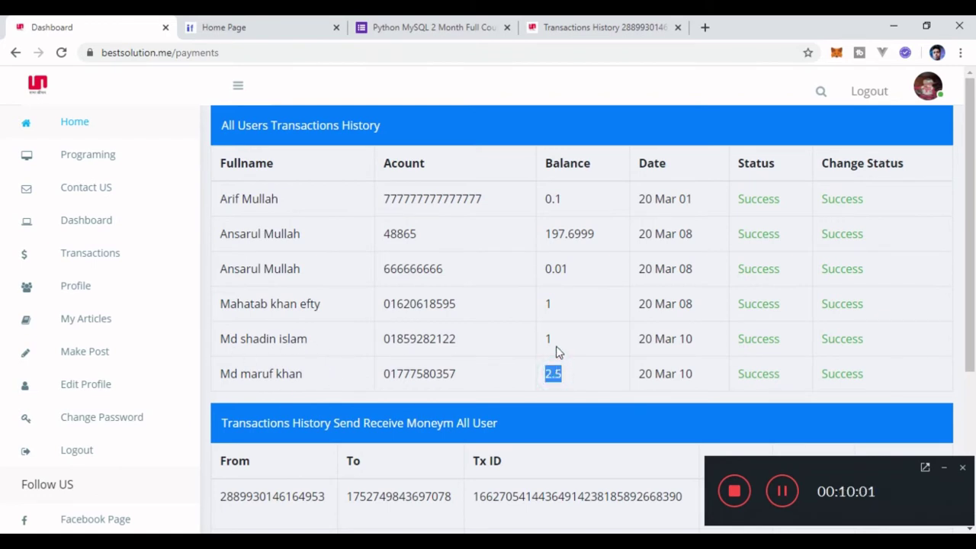
{"action": "left_click", "coordinate": [556, 344]}
{"action": "scroll", "coordinate": [555, 349], "scroll_direction": "down", "scroll_amount": 3}
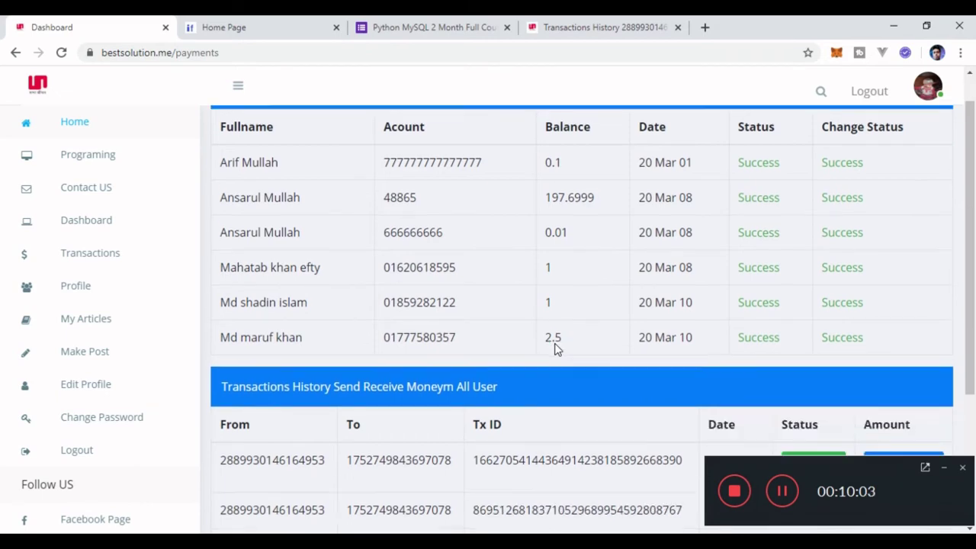
{"action": "scroll", "coordinate": [555, 349], "scroll_direction": "up", "scroll_amount": 3}
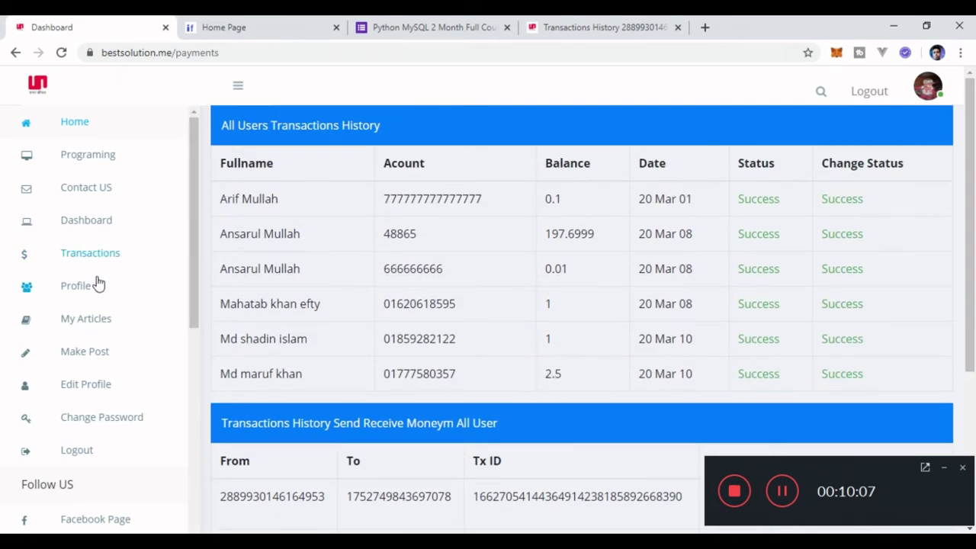
{"action": "scroll", "coordinate": [339, 288], "scroll_direction": "down", "scroll_amount": 1}
{"action": "scroll", "coordinate": [339, 288], "scroll_direction": "down", "scroll_amount": 3}
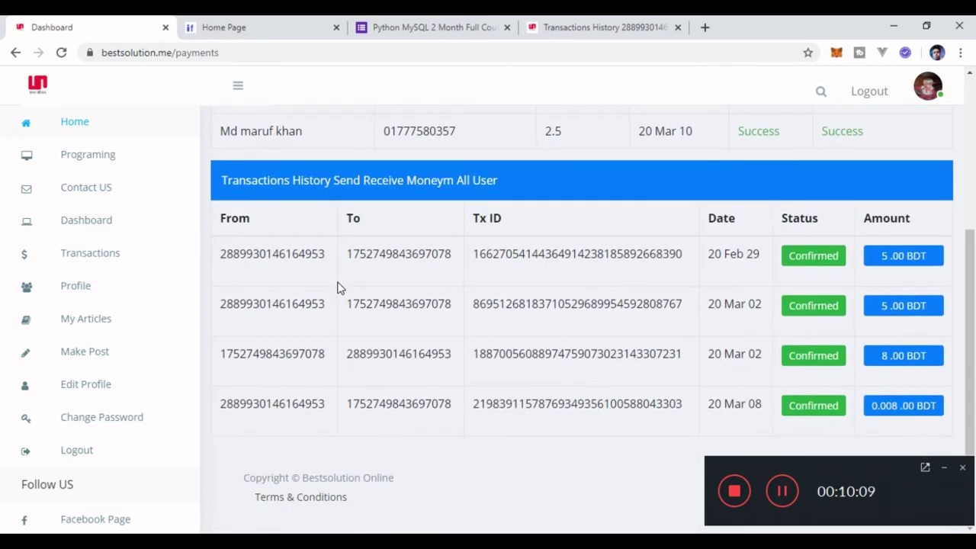
{"action": "scroll", "coordinate": [340, 288], "scroll_direction": "up", "scroll_amount": 3}
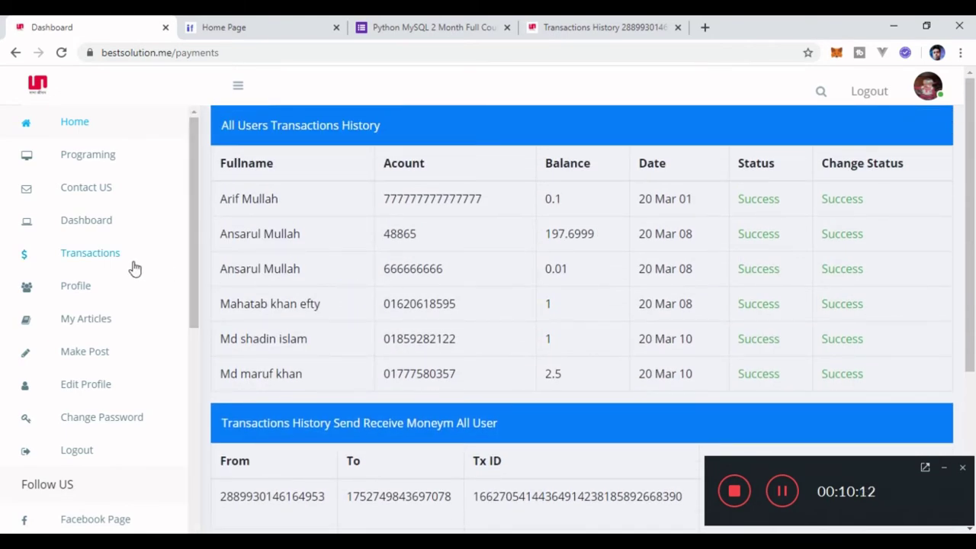
{"action": "left_click", "coordinate": [84, 352]}
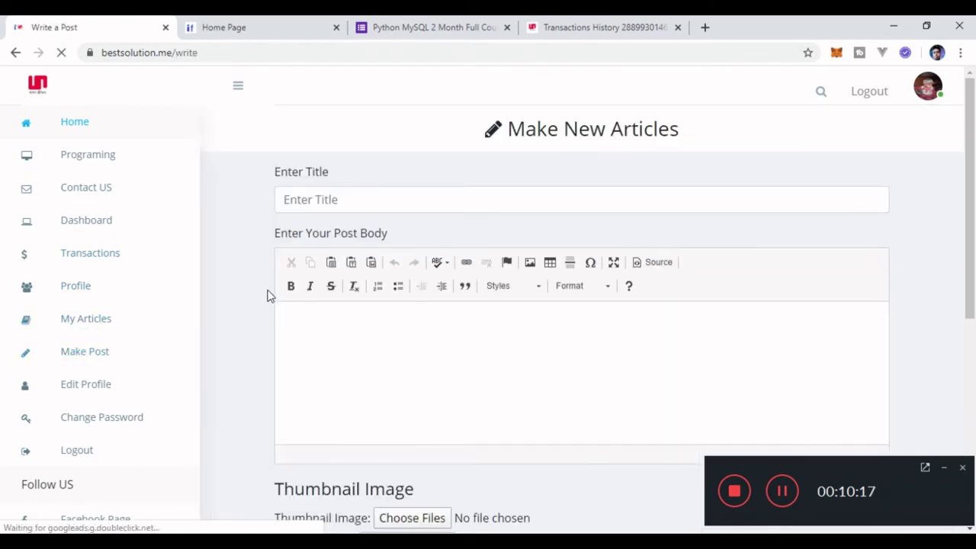
Look over the Write a Post form, then return Home to the recent article cards.
{"action": "scroll", "coordinate": [268, 294], "scroll_direction": "down", "scroll_amount": 3}
{"action": "scroll", "coordinate": [272, 294], "scroll_direction": "up", "scroll_amount": 3}
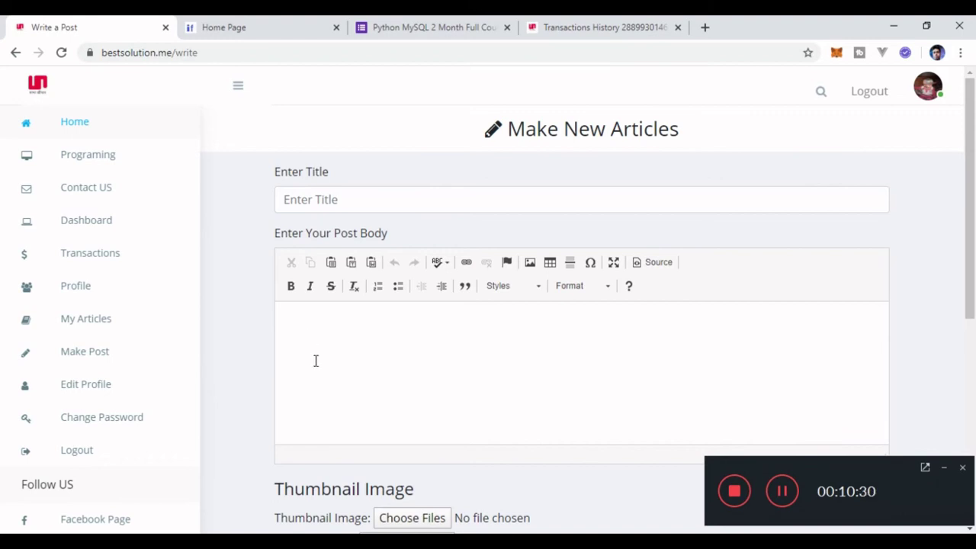
{"action": "left_click", "coordinate": [129, 134]}
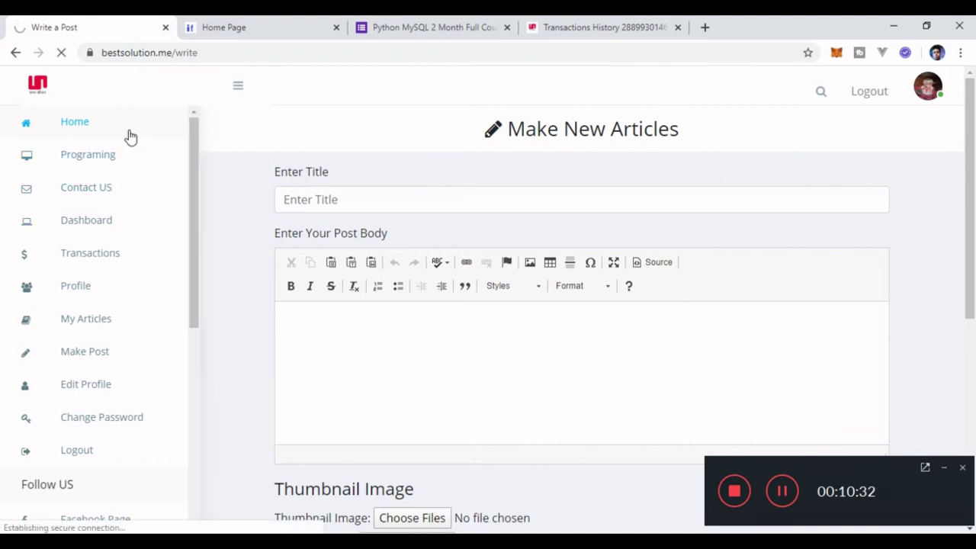
{"action": "scroll", "coordinate": [296, 207], "scroll_direction": "down", "scroll_amount": 4}
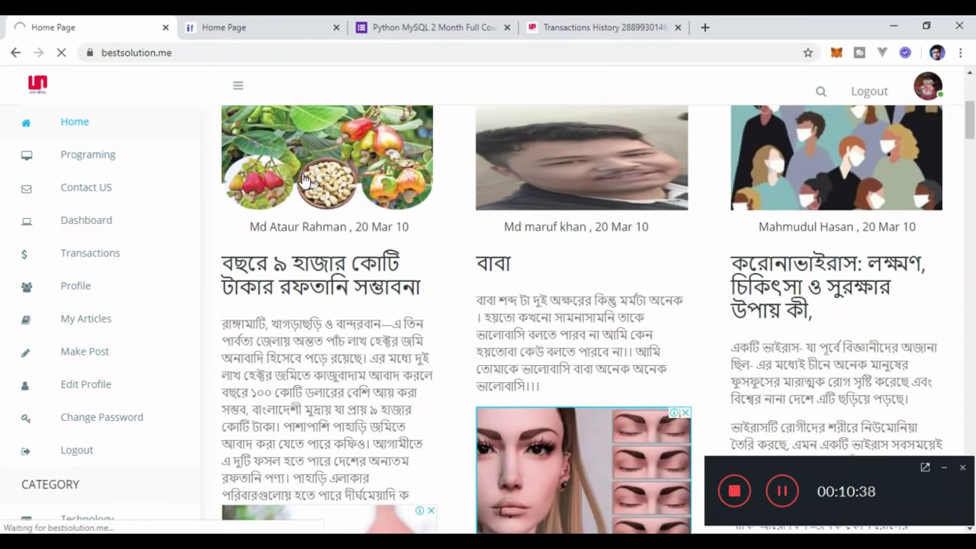
Read the cashew export article, highlight its author name, and go to the Dashboard.
{"action": "left_click", "coordinate": [304, 178]}
{"action": "scroll", "coordinate": [304, 180], "scroll_direction": "down", "scroll_amount": 3}
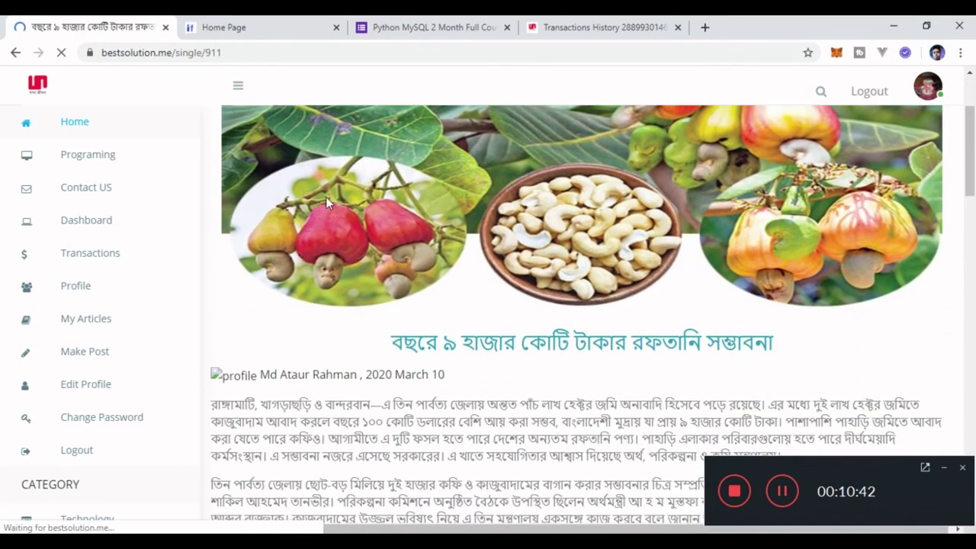
{"action": "scroll", "coordinate": [366, 333], "scroll_direction": "down", "scroll_amount": 2}
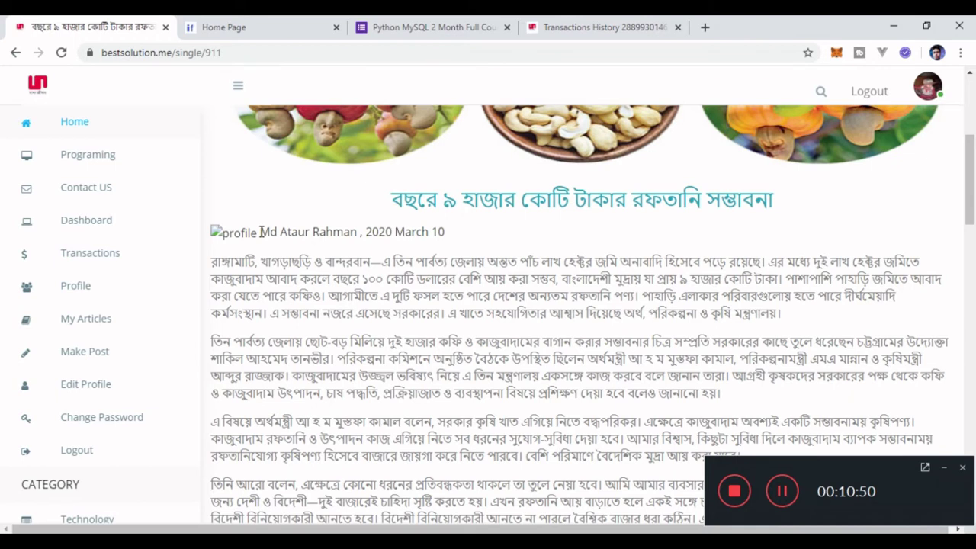
{"action": "left_click_drag", "start_coordinate": [260, 232], "coordinate": [357, 234]}
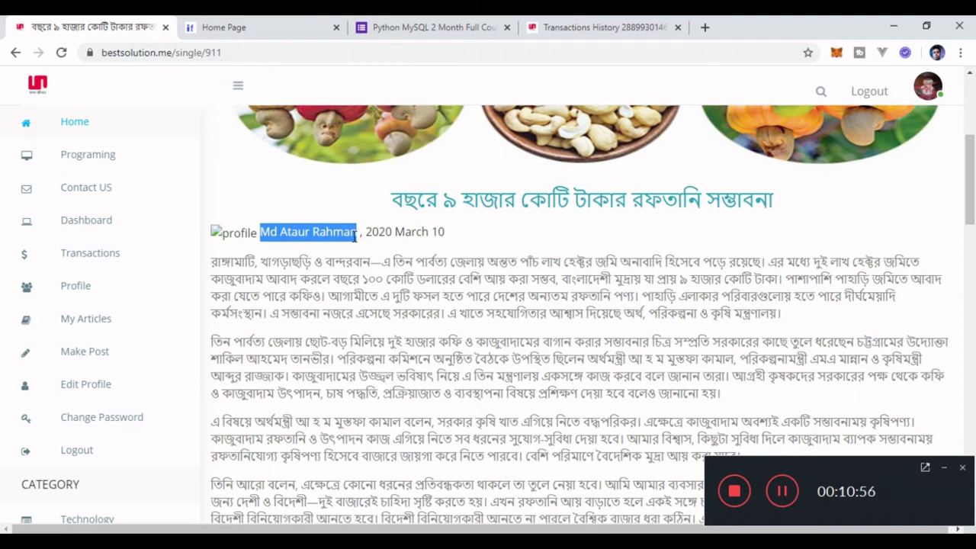
{"action": "left_click", "coordinate": [74, 228]}
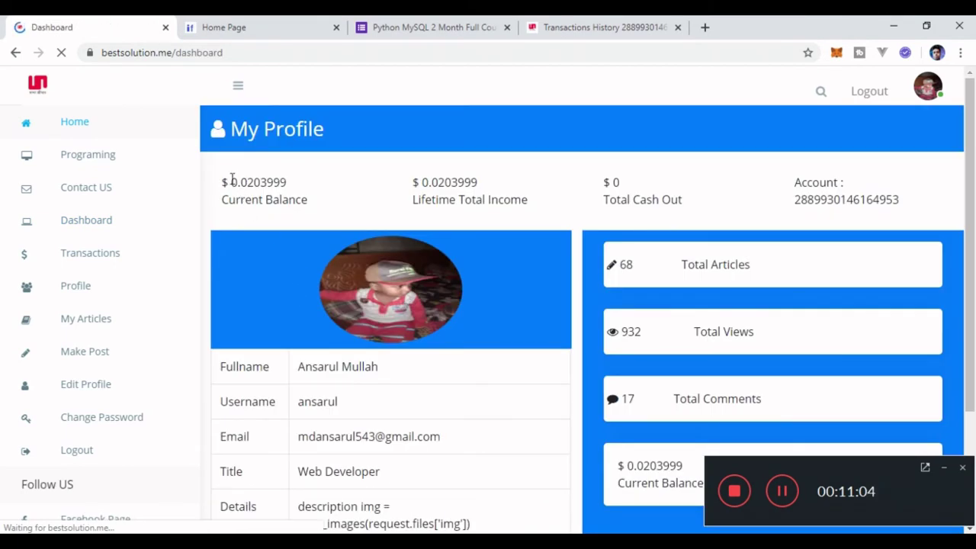
Highlight the Lifetime Total Income amount and the dashboard stats cards, including Total Views.
{"action": "left_click_drag", "start_coordinate": [232, 180], "coordinate": [490, 189]}
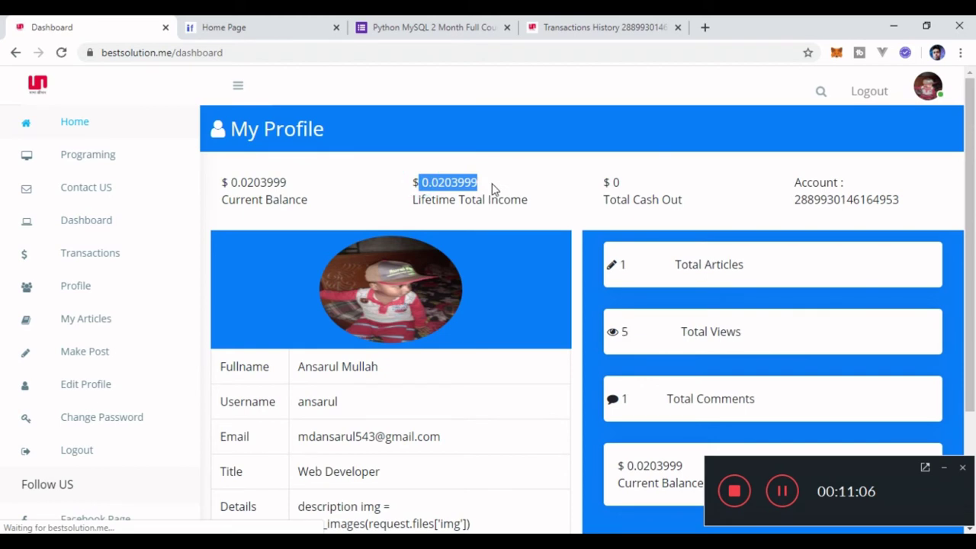
{"action": "left_click", "coordinate": [465, 197]}
{"action": "scroll", "coordinate": [469, 205], "scroll_direction": "down", "scroll_amount": 1}
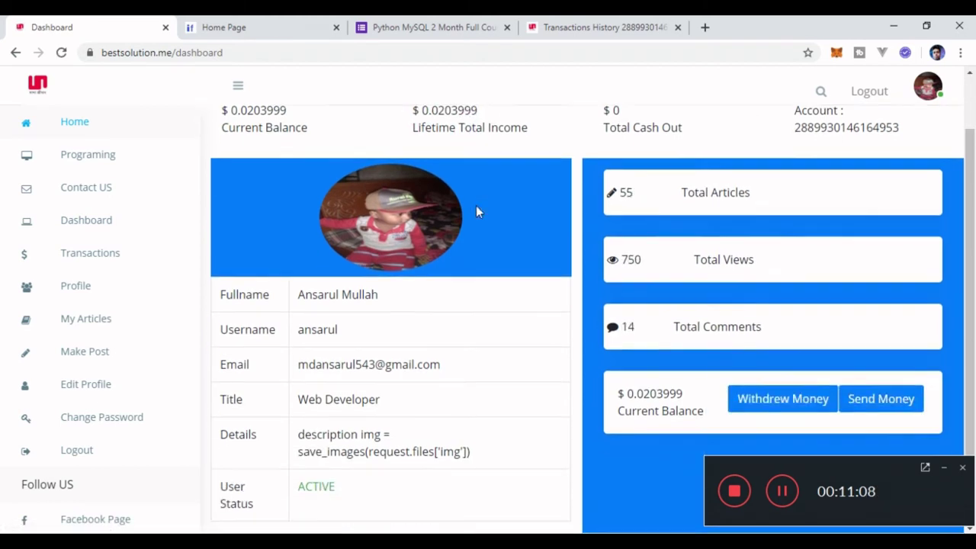
{"action": "scroll", "coordinate": [649, 159], "scroll_direction": "down", "scroll_amount": 1}
{"action": "scroll", "coordinate": [660, 155], "scroll_direction": "up", "scroll_amount": 1}
{"action": "left_click_drag", "start_coordinate": [680, 193], "coordinate": [750, 193]}
{"action": "left_click_drag", "start_coordinate": [692, 260], "coordinate": [778, 260]}
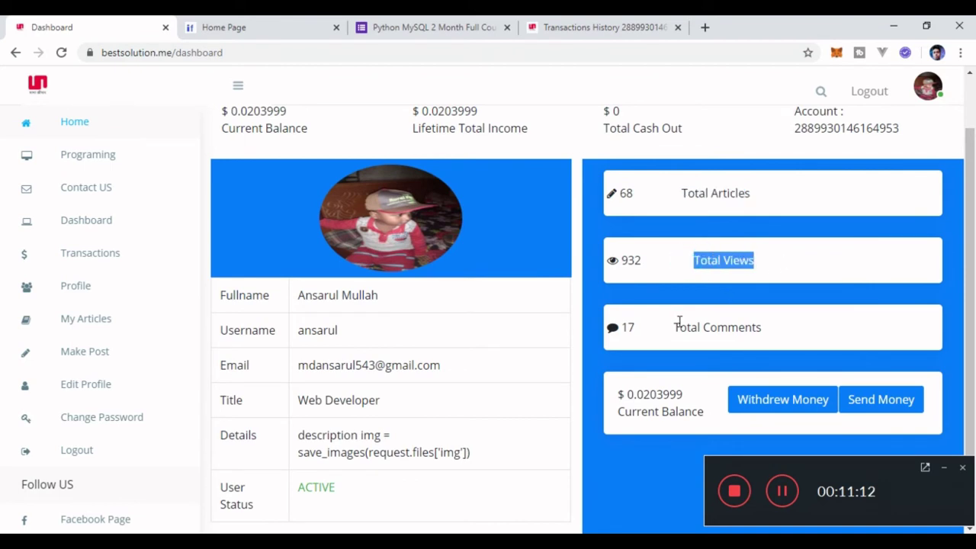
{"action": "left_click_drag", "start_coordinate": [675, 321], "coordinate": [788, 325]}
{"action": "scroll", "coordinate": [723, 324], "scroll_direction": "down", "scroll_amount": 1}
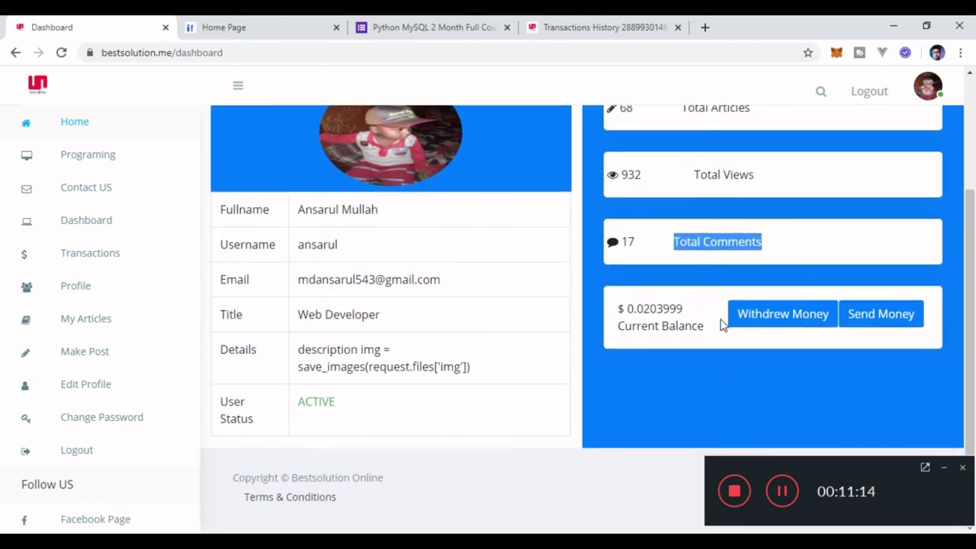
{"action": "scroll", "coordinate": [562, 316], "scroll_direction": "up", "scroll_amount": 2}
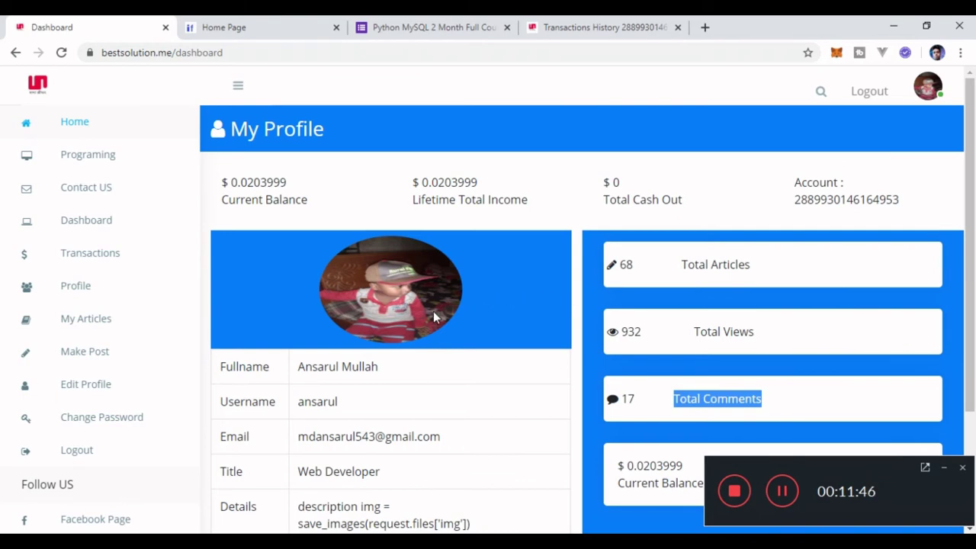
Switch to the Python MySQL 2 Month Full Course Google Form tab.
{"action": "scroll", "coordinate": [433, 311], "scroll_direction": "down", "scroll_amount": 2}
{"action": "scroll", "coordinate": [431, 316], "scroll_direction": "up", "scroll_amount": 2}
{"action": "left_click", "coordinate": [420, 28]}
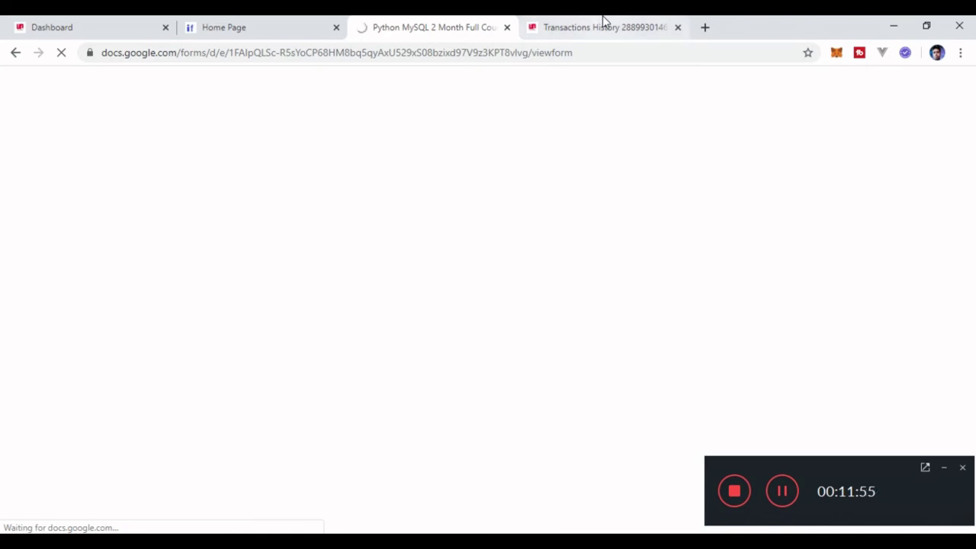
{"action": "left_click", "coordinate": [602, 27]}
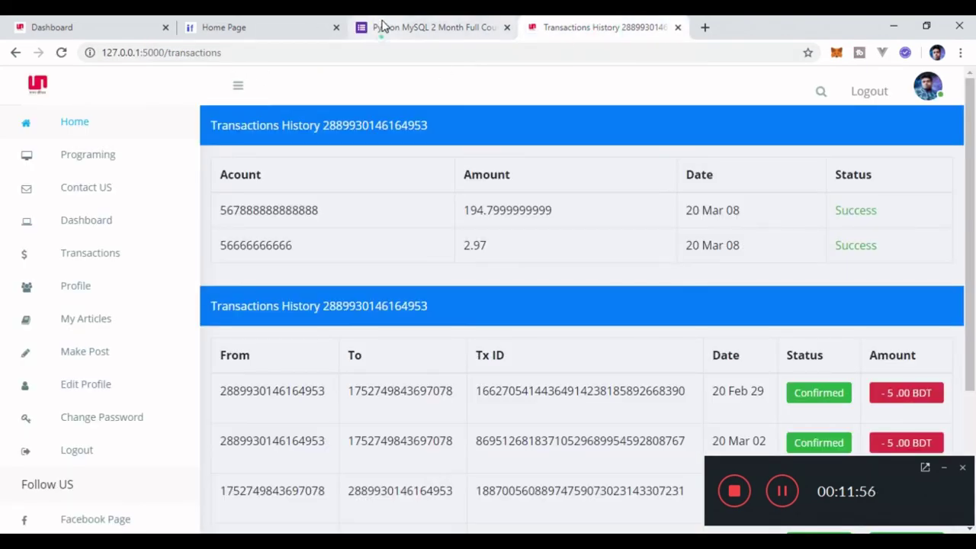
{"action": "left_click", "coordinate": [383, 27]}
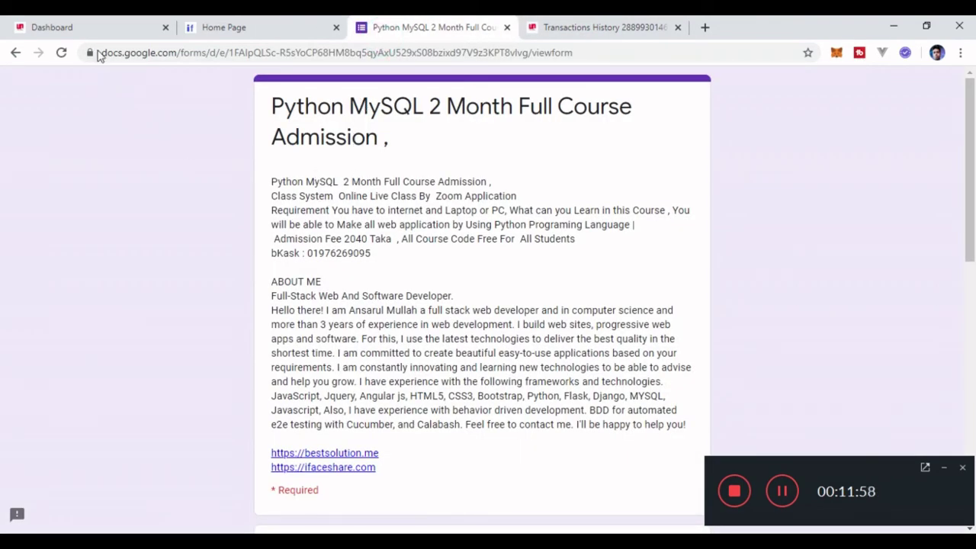
{"action": "left_click", "coordinate": [77, 29]}
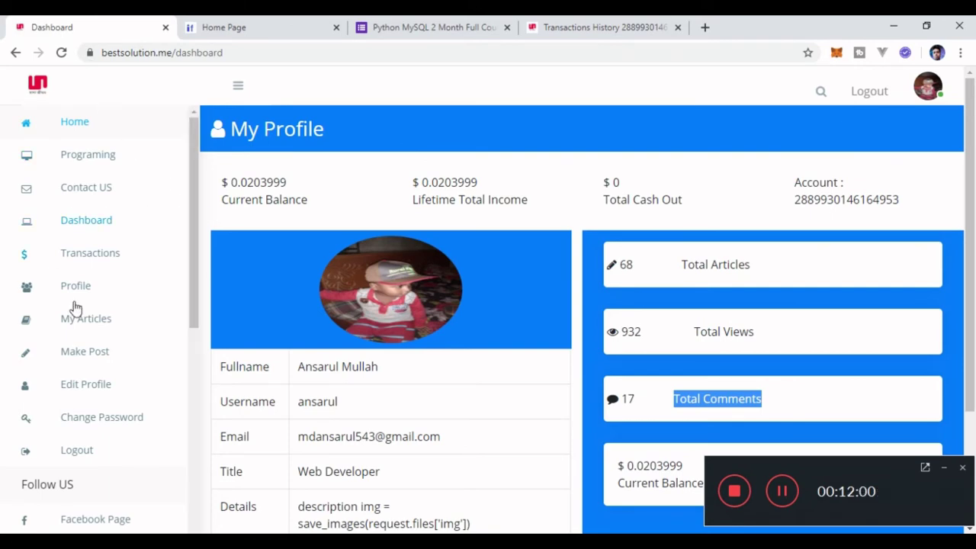
{"action": "scroll", "coordinate": [319, 372], "scroll_direction": "down", "scroll_amount": 2}
{"action": "scroll", "coordinate": [152, 359], "scroll_direction": "down", "scroll_amount": 5}
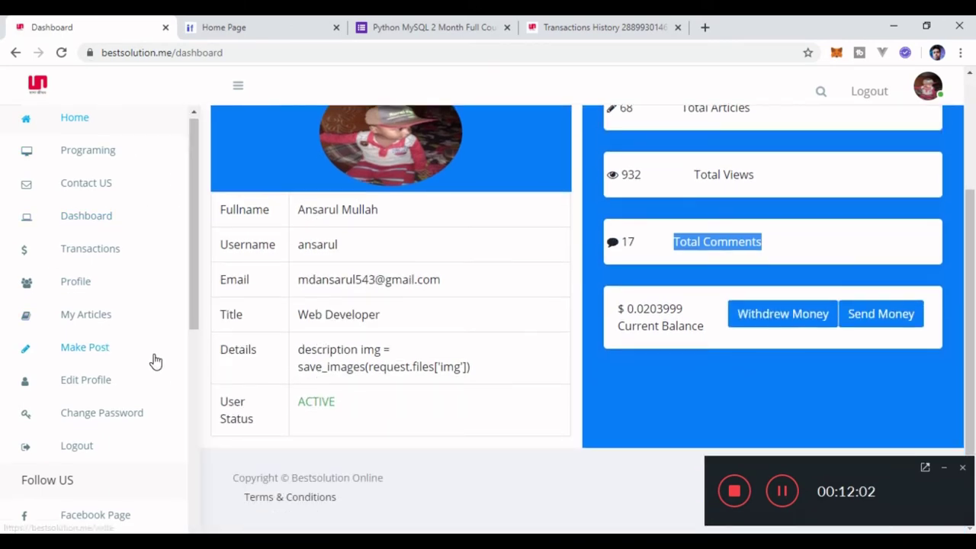
{"action": "scroll", "coordinate": [153, 364], "scroll_direction": "up", "scroll_amount": 5}
{"action": "scroll", "coordinate": [458, 267], "scroll_direction": "up", "scroll_amount": 2}
{"action": "left_click", "coordinate": [414, 29]}
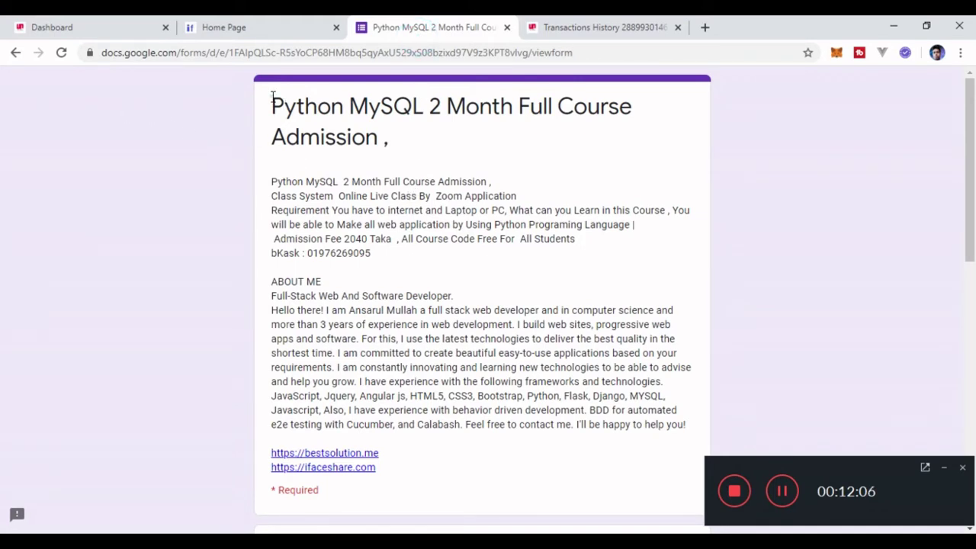
{"action": "left_click_drag", "start_coordinate": [272, 99], "coordinate": [464, 197]}
{"action": "left_click", "coordinate": [454, 239]}
{"action": "scroll", "coordinate": [332, 257], "scroll_direction": "down", "scroll_amount": 3}
{"action": "scroll", "coordinate": [335, 252], "scroll_direction": "up", "scroll_amount": 2}
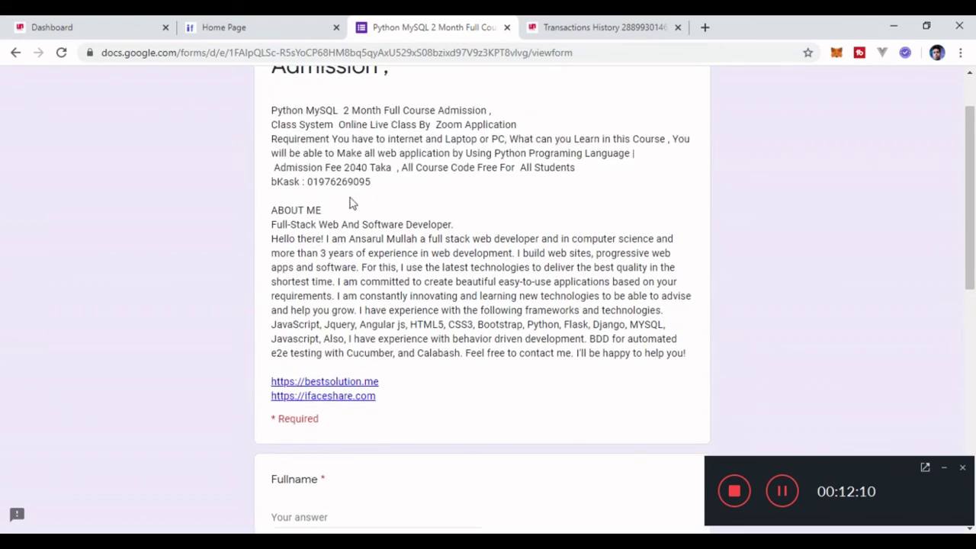
{"action": "double_click", "coordinate": [349, 182]}
{"action": "scroll", "coordinate": [371, 220], "scroll_direction": "down", "scroll_amount": 3}
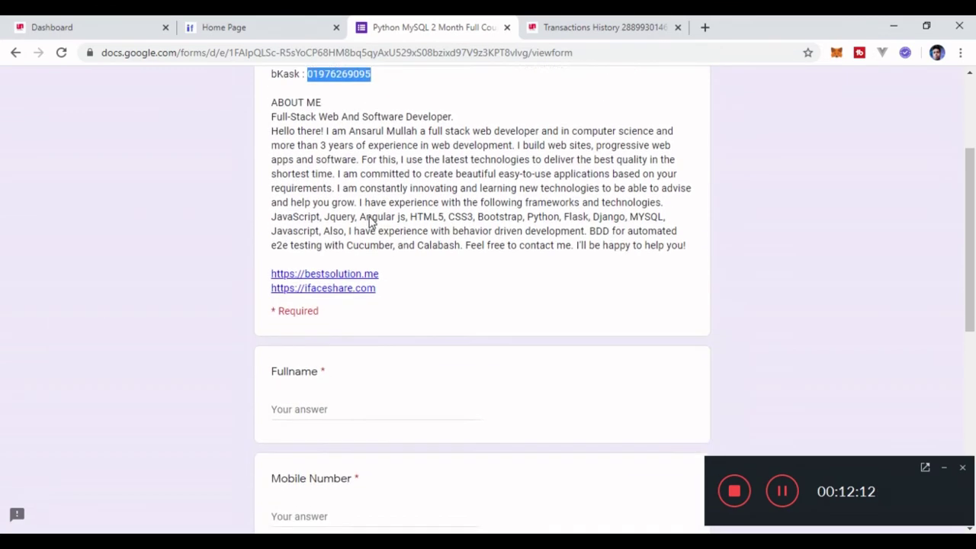
{"action": "scroll", "coordinate": [370, 224], "scroll_direction": "up", "scroll_amount": 4}
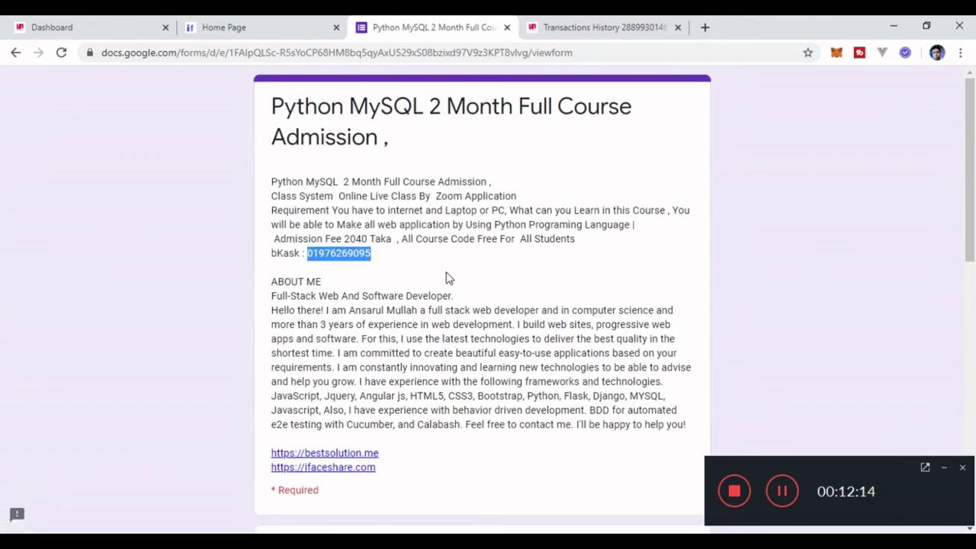
{"action": "scroll", "coordinate": [447, 276], "scroll_direction": "down", "scroll_amount": 4}
{"action": "scroll", "coordinate": [448, 274], "scroll_direction": "down", "scroll_amount": 2}
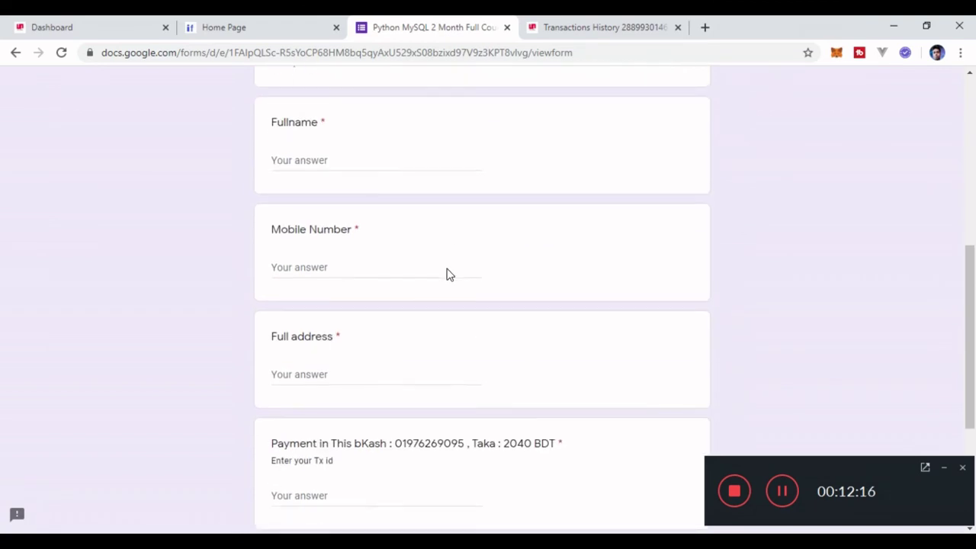
{"action": "scroll", "coordinate": [448, 275], "scroll_direction": "up", "scroll_amount": 1}
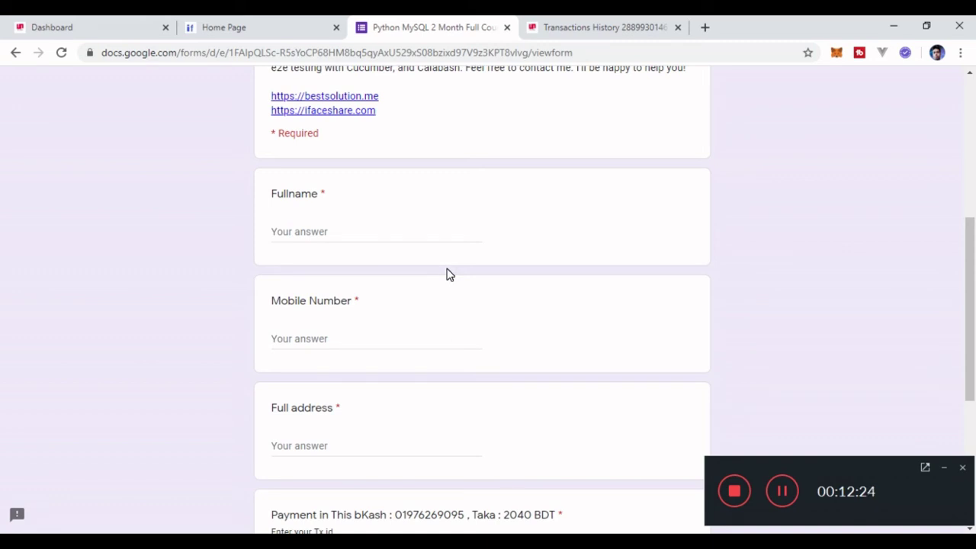
{"action": "scroll", "coordinate": [448, 274], "scroll_direction": "down", "scroll_amount": 2}
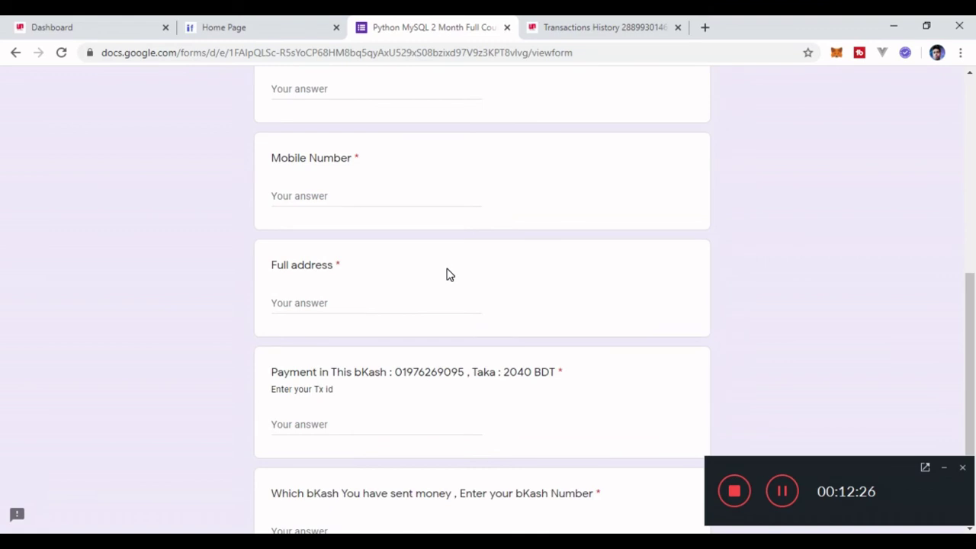
{"action": "scroll", "coordinate": [448, 274], "scroll_direction": "down", "scroll_amount": 2}
{"action": "scroll", "coordinate": [447, 272], "scroll_direction": "up", "scroll_amount": 4}
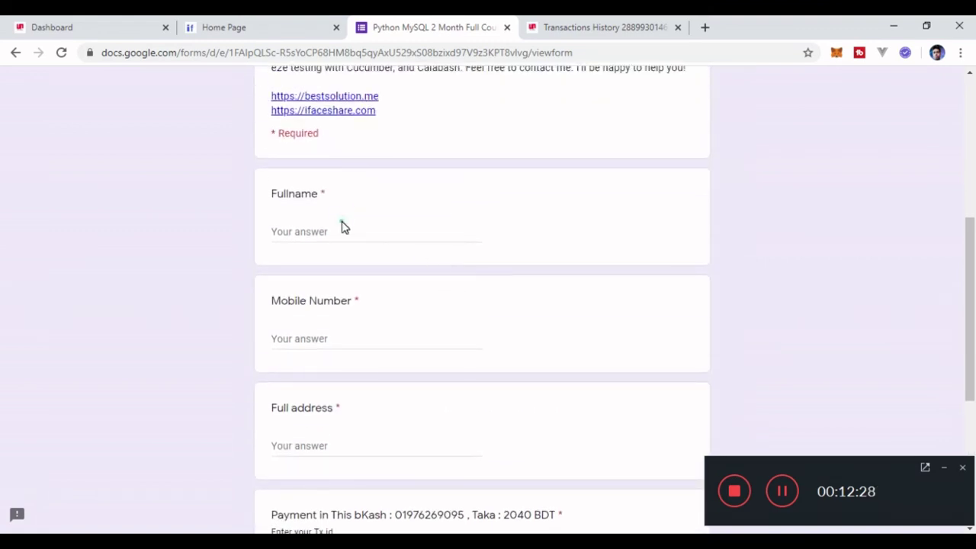
{"action": "left_click", "coordinate": [339, 226]}
{"action": "scroll", "coordinate": [339, 226], "scroll_direction": "down", "scroll_amount": 2}
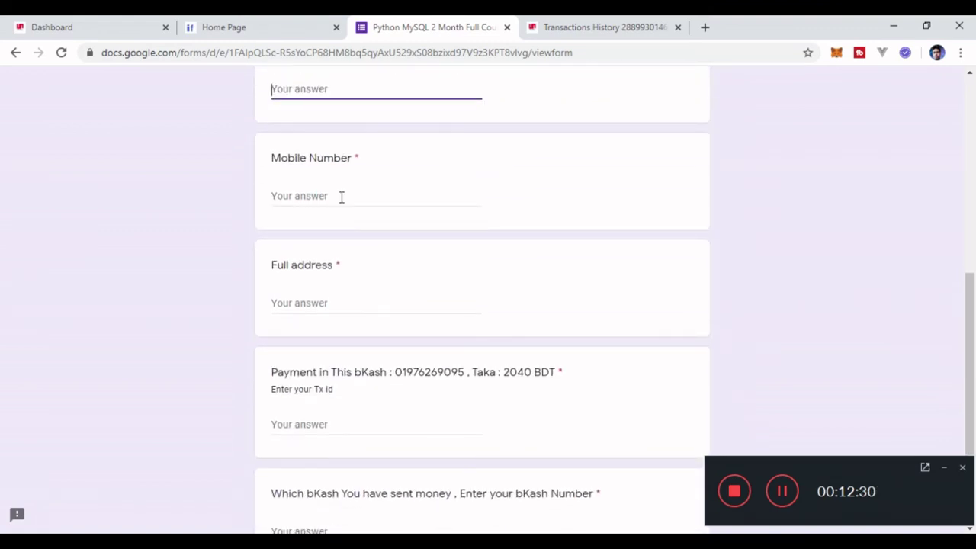
{"action": "left_click", "coordinate": [341, 197]}
{"action": "left_click", "coordinate": [328, 326]}
{"action": "scroll", "coordinate": [328, 333], "scroll_direction": "down", "scroll_amount": 3}
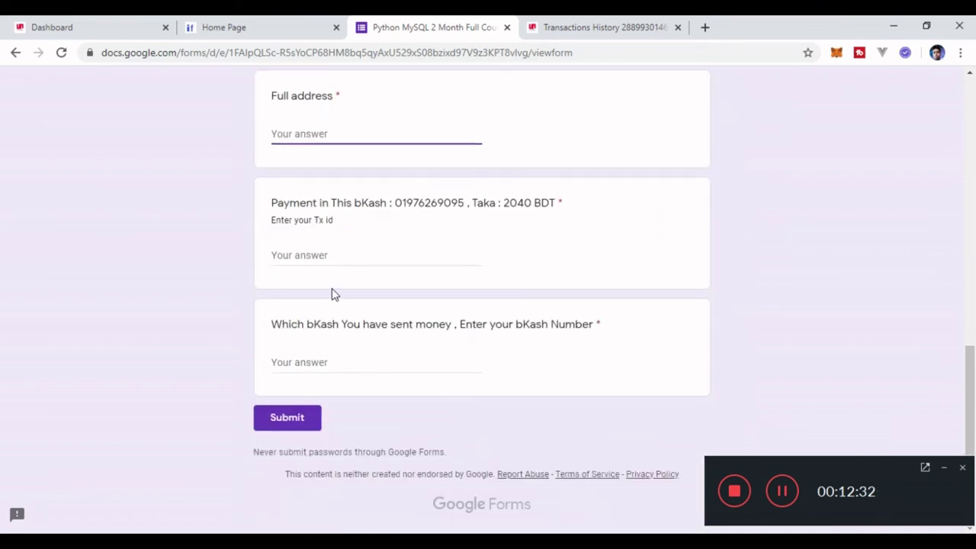
{"action": "left_click", "coordinate": [327, 255]}
{"action": "double_click", "coordinate": [424, 222]}
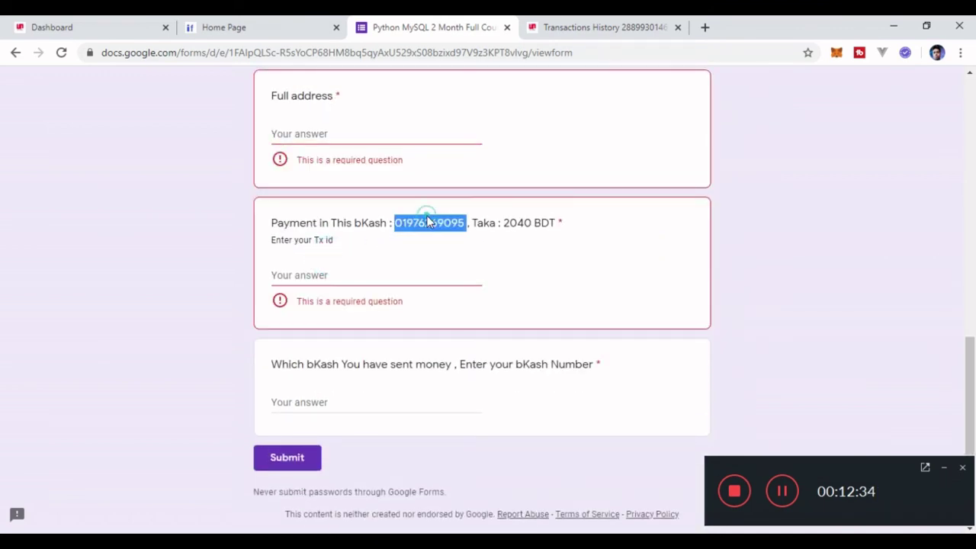
{"action": "left_click", "coordinate": [342, 272]}
{"action": "scroll", "coordinate": [342, 335], "scroll_direction": "down", "scroll_amount": 1}
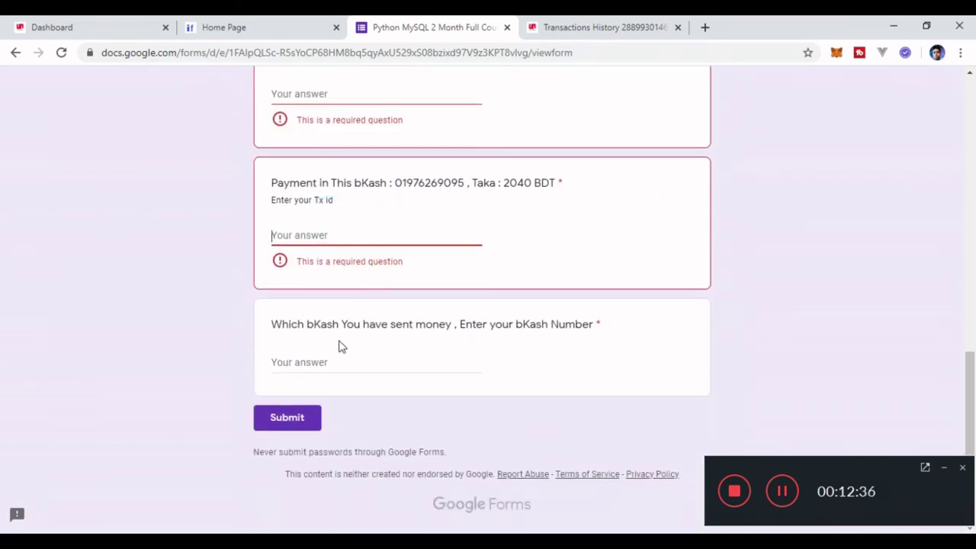
{"action": "left_click", "coordinate": [340, 363]}
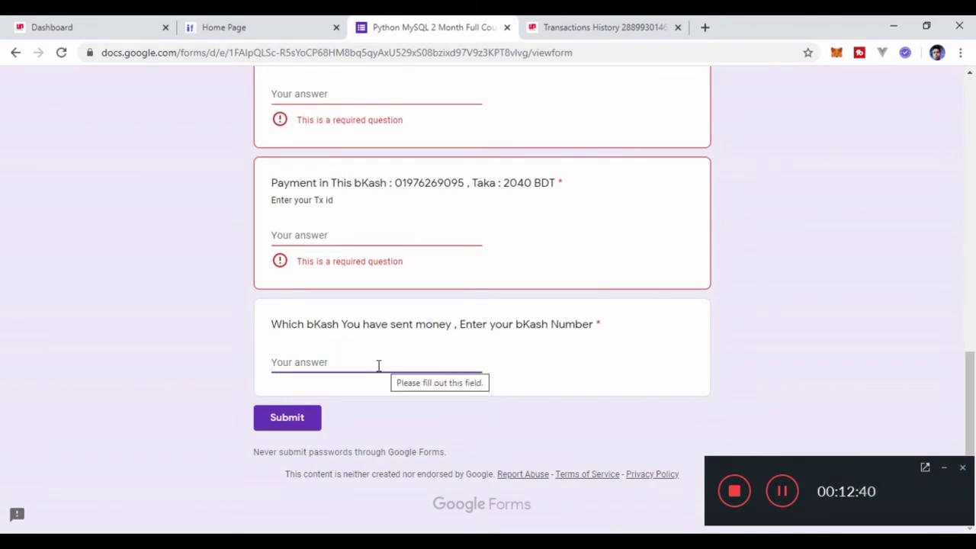
{"action": "left_click", "coordinate": [374, 366]}
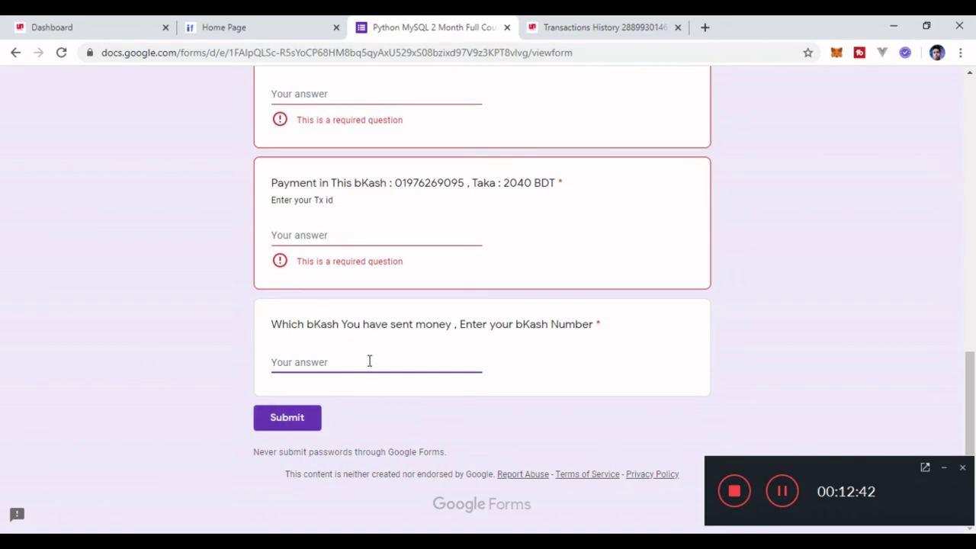
{"action": "scroll", "coordinate": [372, 355], "scroll_direction": "up", "scroll_amount": 2}
{"action": "scroll", "coordinate": [373, 355], "scroll_direction": "up", "scroll_amount": 8}
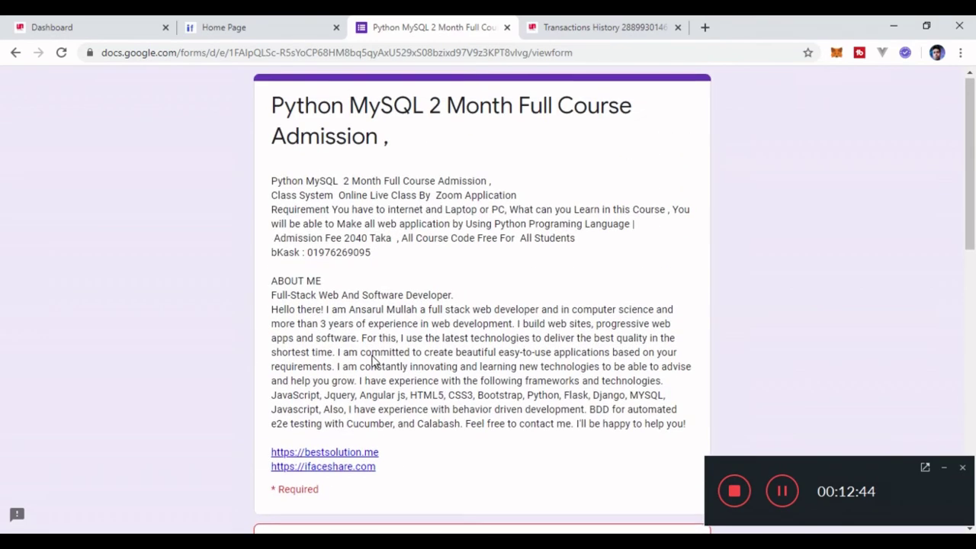
{"action": "scroll", "coordinate": [373, 358], "scroll_direction": "down", "scroll_amount": 3}
{"action": "scroll", "coordinate": [373, 361], "scroll_direction": "down", "scroll_amount": 6}
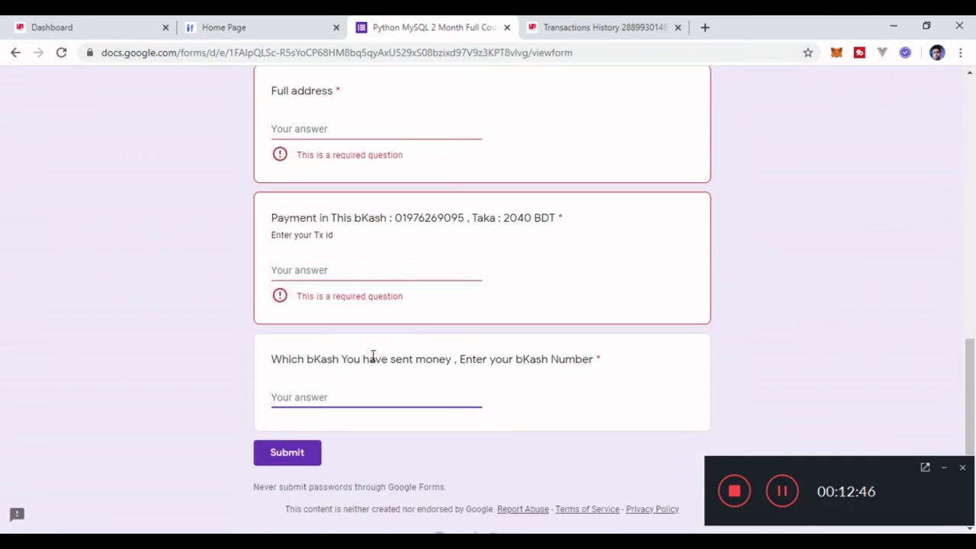
{"action": "scroll", "coordinate": [373, 355], "scroll_direction": "up", "scroll_amount": 8}
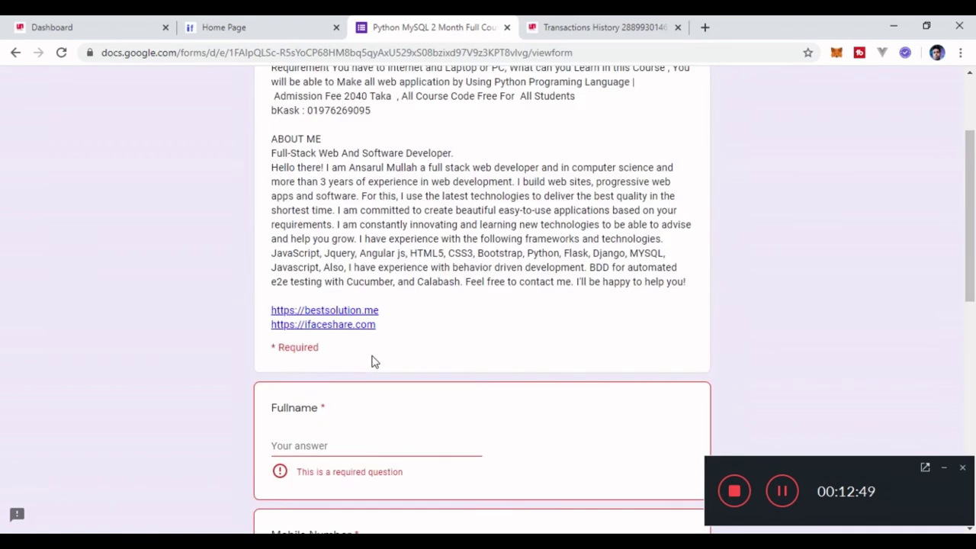
{"action": "scroll", "coordinate": [373, 358], "scroll_direction": "up", "scroll_amount": 1}
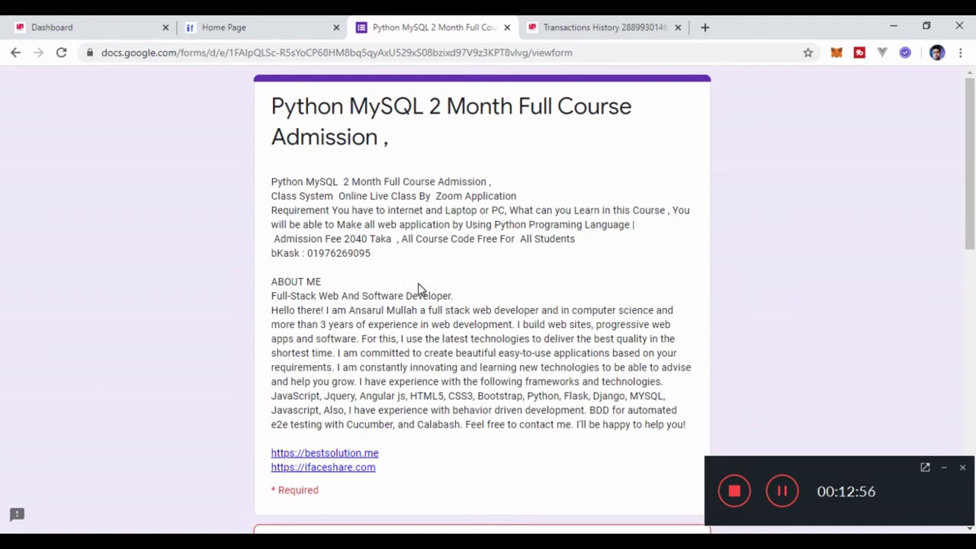
Return to the My Profile dashboard tab and clear the selected Total Comments text.
{"action": "left_click", "coordinate": [120, 28]}
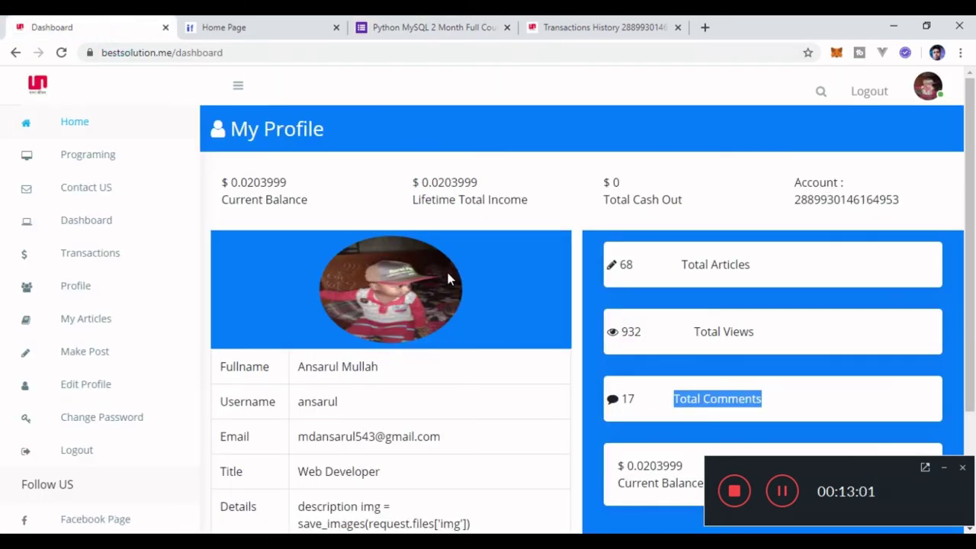
{"action": "scroll", "coordinate": [446, 268], "scroll_direction": "down", "scroll_amount": 3}
{"action": "scroll", "coordinate": [450, 276], "scroll_direction": "up", "scroll_amount": 3}
{"action": "scroll", "coordinate": [76, 159], "scroll_direction": "down", "scroll_amount": 2}
{"action": "scroll", "coordinate": [124, 220], "scroll_direction": "up", "scroll_amount": 2}
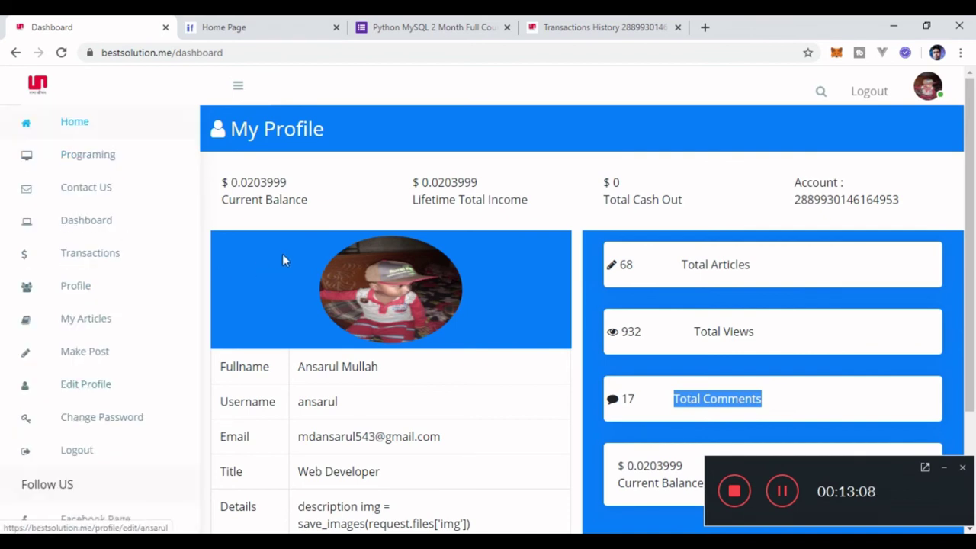
{"action": "scroll", "coordinate": [298, 276], "scroll_direction": "down", "scroll_amount": 2}
{"action": "scroll", "coordinate": [298, 277], "scroll_direction": "up", "scroll_amount": 2}
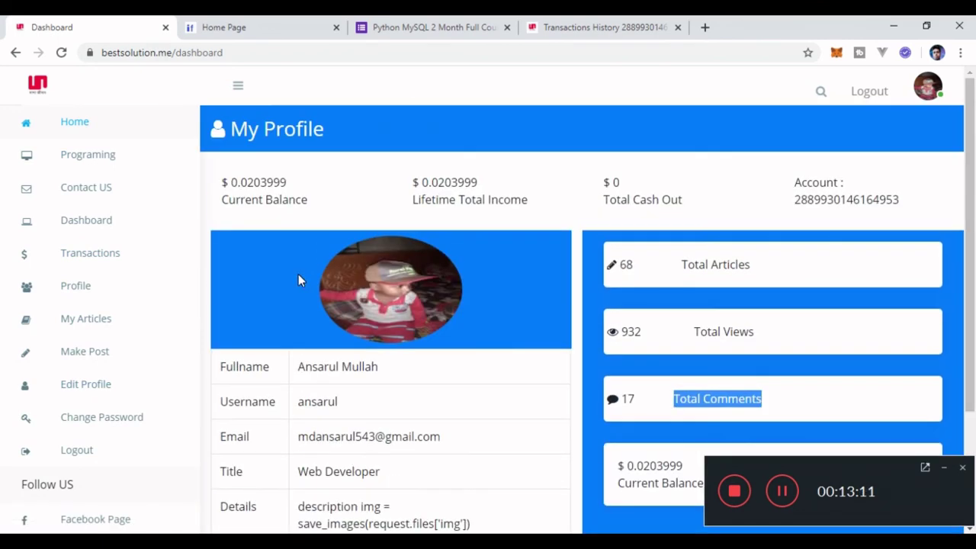
{"action": "left_click", "coordinate": [397, 225]}
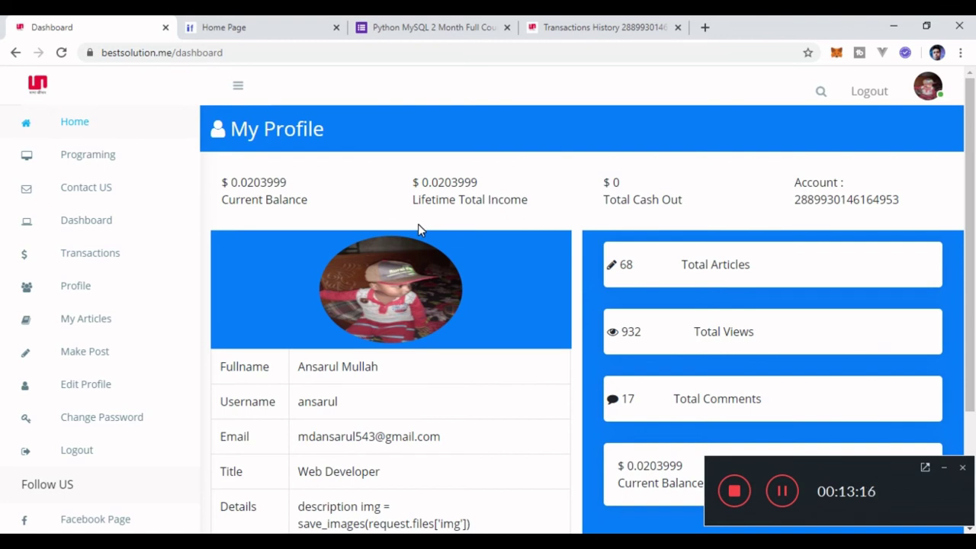
Scroll through the dashboard showing the $0.0203999 balance, 68 articles, 932 views and 17 comments.
{"action": "scroll", "coordinate": [84, 222], "scroll_direction": "down", "scroll_amount": 2}
{"action": "scroll", "coordinate": [167, 338], "scroll_direction": "up", "scroll_amount": 2}
{"action": "scroll", "coordinate": [388, 304], "scroll_direction": "down", "scroll_amount": 2}
{"action": "scroll", "coordinate": [388, 301], "scroll_direction": "up", "scroll_amount": 2}
{"action": "scroll", "coordinate": [389, 302], "scroll_direction": "down", "scroll_amount": 2}
{"action": "scroll", "coordinate": [389, 305], "scroll_direction": "up", "scroll_amount": 2}
{"action": "scroll", "coordinate": [389, 301], "scroll_direction": "down", "scroll_amount": 2}
{"action": "scroll", "coordinate": [389, 301], "scroll_direction": "up", "scroll_amount": 2}
{"action": "scroll", "coordinate": [389, 302], "scroll_direction": "down", "scroll_amount": 1}
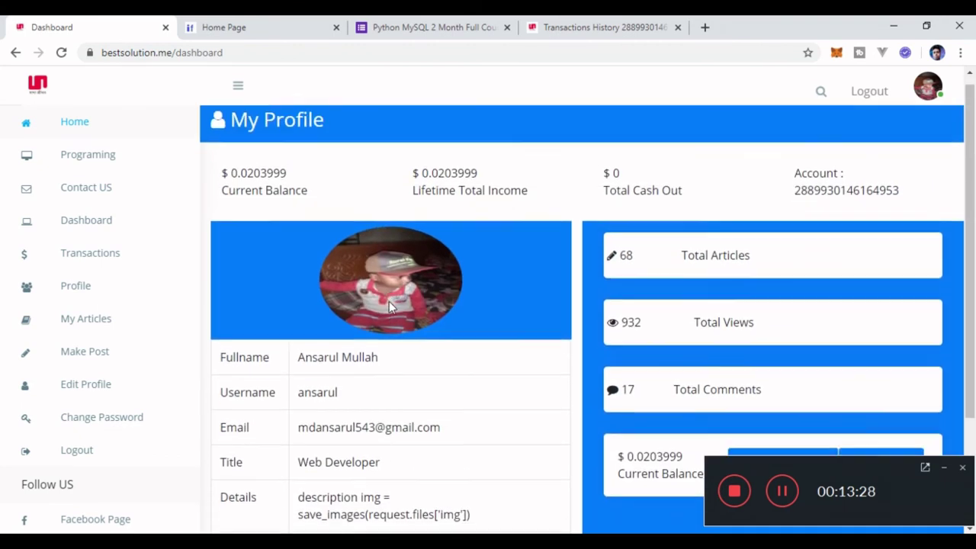
{"action": "scroll", "coordinate": [388, 301], "scroll_direction": "up", "scroll_amount": 2}
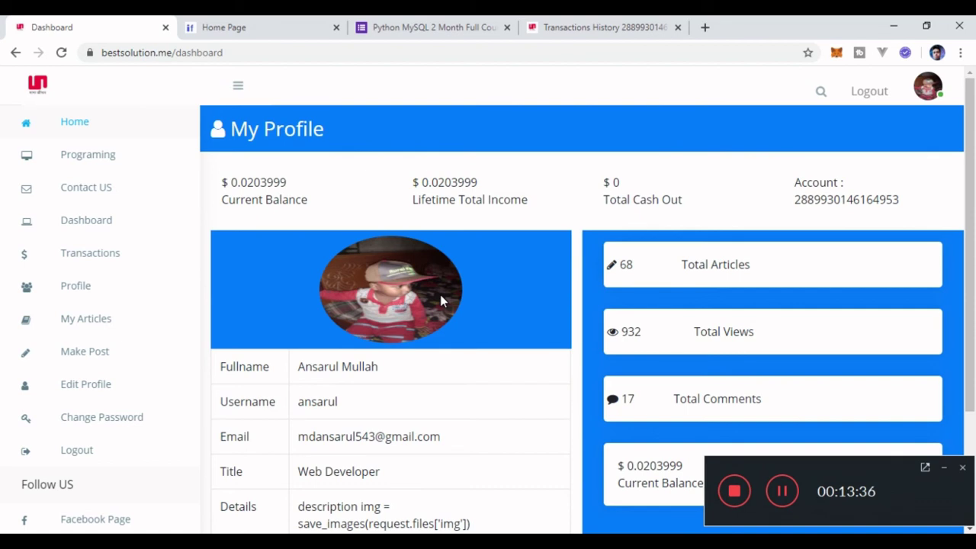
{"action": "scroll", "coordinate": [196, 233], "scroll_direction": "down", "scroll_amount": 2}
{"action": "scroll", "coordinate": [197, 233], "scroll_direction": "up", "scroll_amount": 2}
{"action": "scroll", "coordinate": [478, 296], "scroll_direction": "down", "scroll_amount": 3}
{"action": "scroll", "coordinate": [477, 296], "scroll_direction": "up", "scroll_amount": 3}
{"action": "scroll", "coordinate": [474, 285], "scroll_direction": "down", "scroll_amount": 2}
{"action": "scroll", "coordinate": [475, 284], "scroll_direction": "up", "scroll_amount": 2}
{"action": "scroll", "coordinate": [167, 215], "scroll_direction": "down", "scroll_amount": 2}
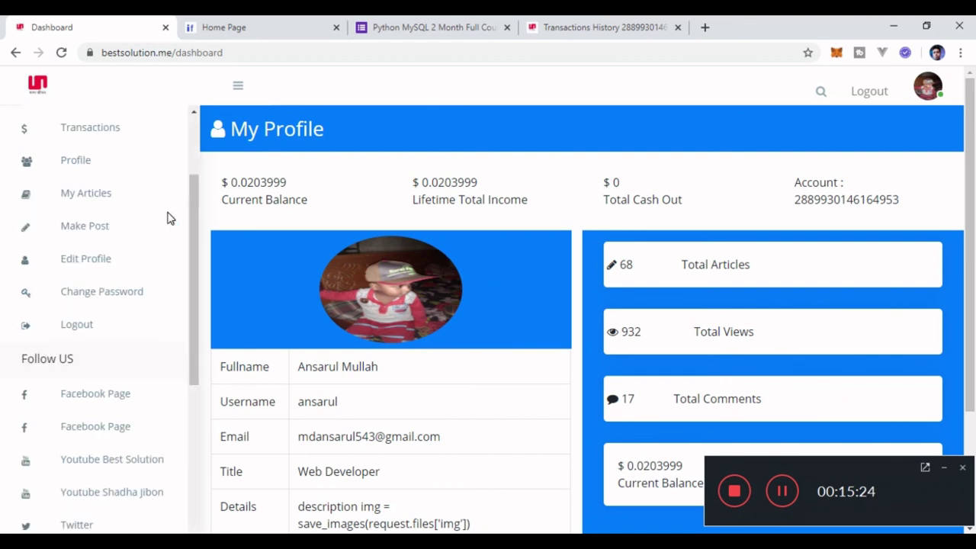
{"action": "scroll", "coordinate": [168, 215], "scroll_direction": "up", "scroll_amount": 2}
{"action": "scroll", "coordinate": [400, 268], "scroll_direction": "down", "scroll_amount": 2}
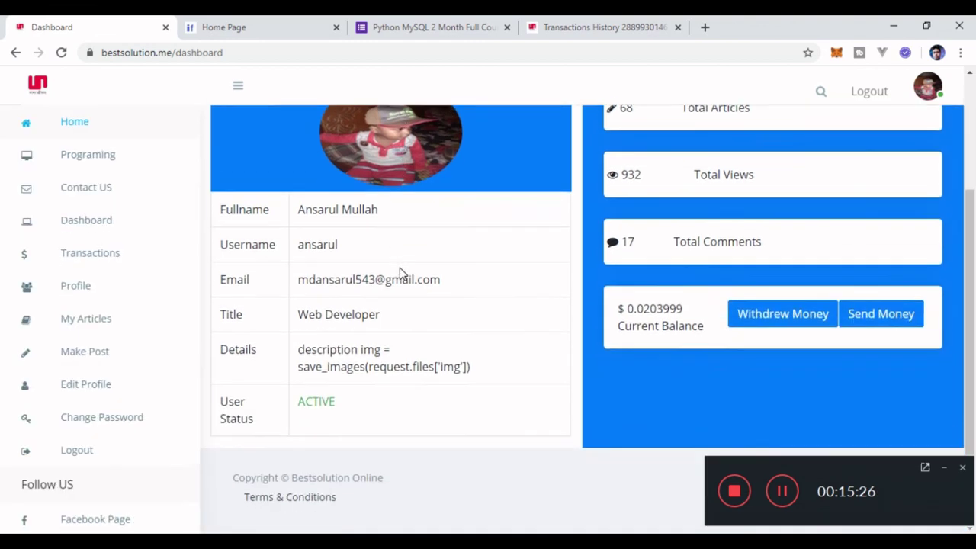
{"action": "scroll", "coordinate": [400, 267], "scroll_direction": "up", "scroll_amount": 2}
{"action": "scroll", "coordinate": [449, 299], "scroll_direction": "down", "scroll_amount": 2}
{"action": "scroll", "coordinate": [450, 299], "scroll_direction": "up", "scroll_amount": 2}
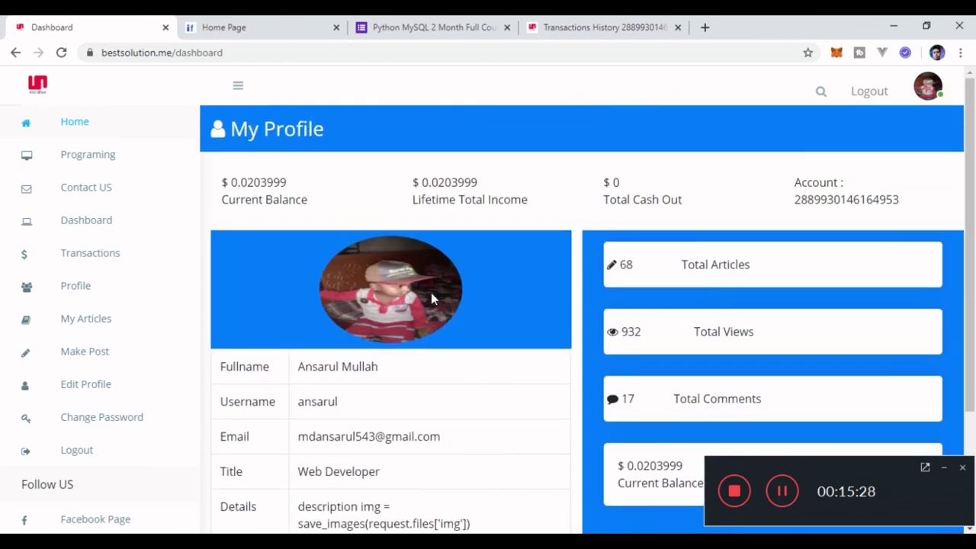
{"action": "scroll", "coordinate": [460, 298], "scroll_direction": "down", "scroll_amount": 2}
{"action": "scroll", "coordinate": [461, 300], "scroll_direction": "up", "scroll_amount": 2}
{"action": "scroll", "coordinate": [417, 294], "scroll_direction": "down", "scroll_amount": 2}
{"action": "scroll", "coordinate": [418, 295], "scroll_direction": "up", "scroll_amount": 2}
{"action": "scroll", "coordinate": [416, 294], "scroll_direction": "down", "scroll_amount": 3}
{"action": "scroll", "coordinate": [417, 294], "scroll_direction": "up", "scroll_amount": 3}
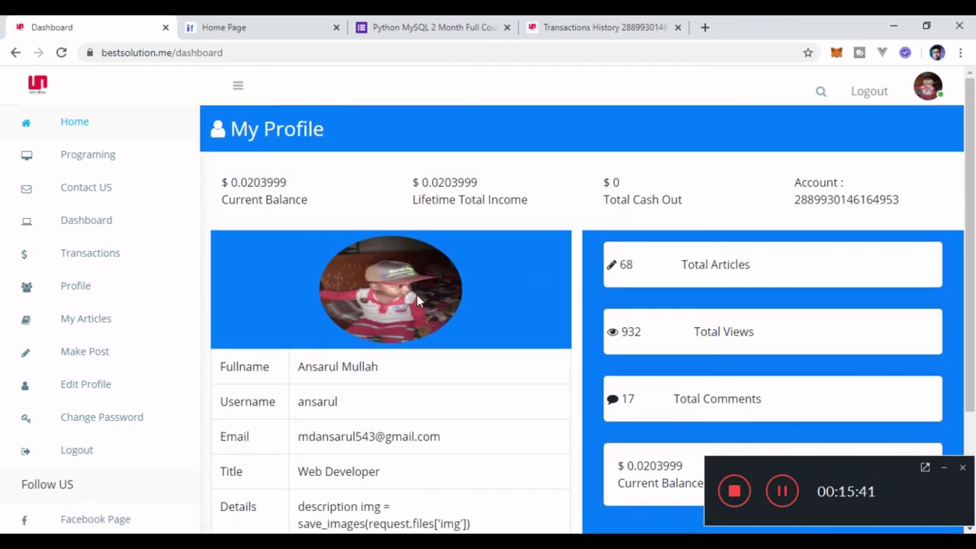